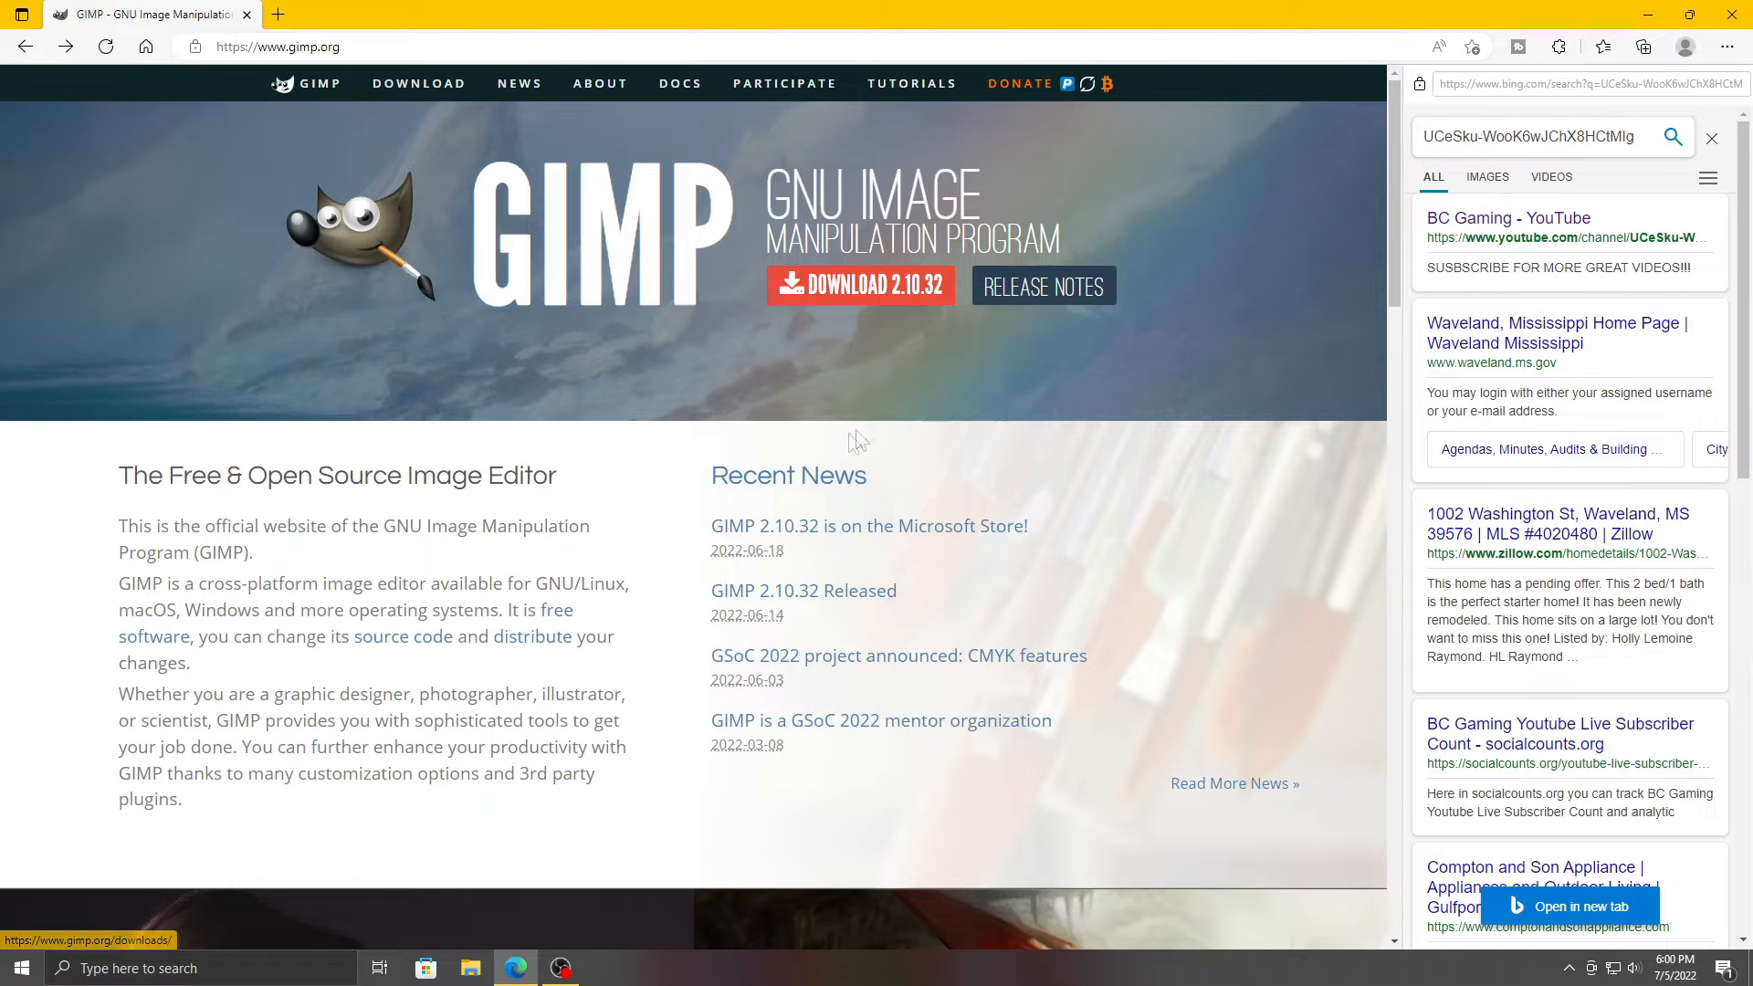
Step: View the GIMP 2.10.32 downloads page on gimp.org and switch to GIMP
left_click(897, 294)
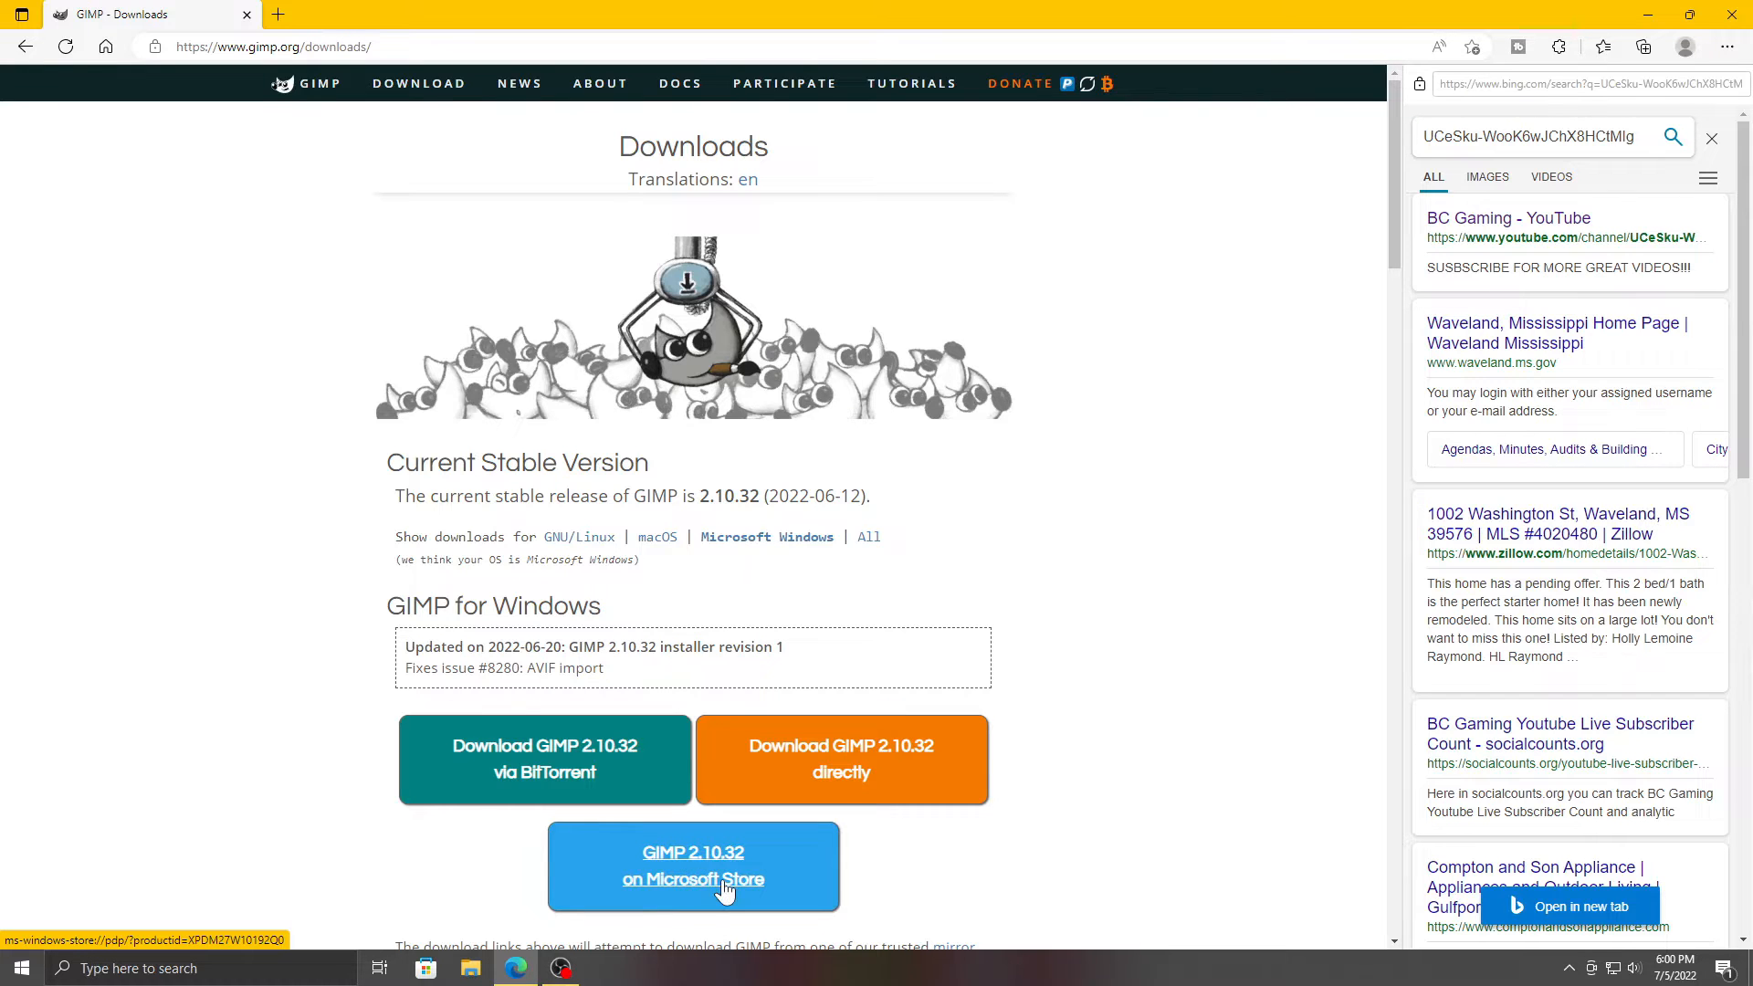
left_click(512, 970)
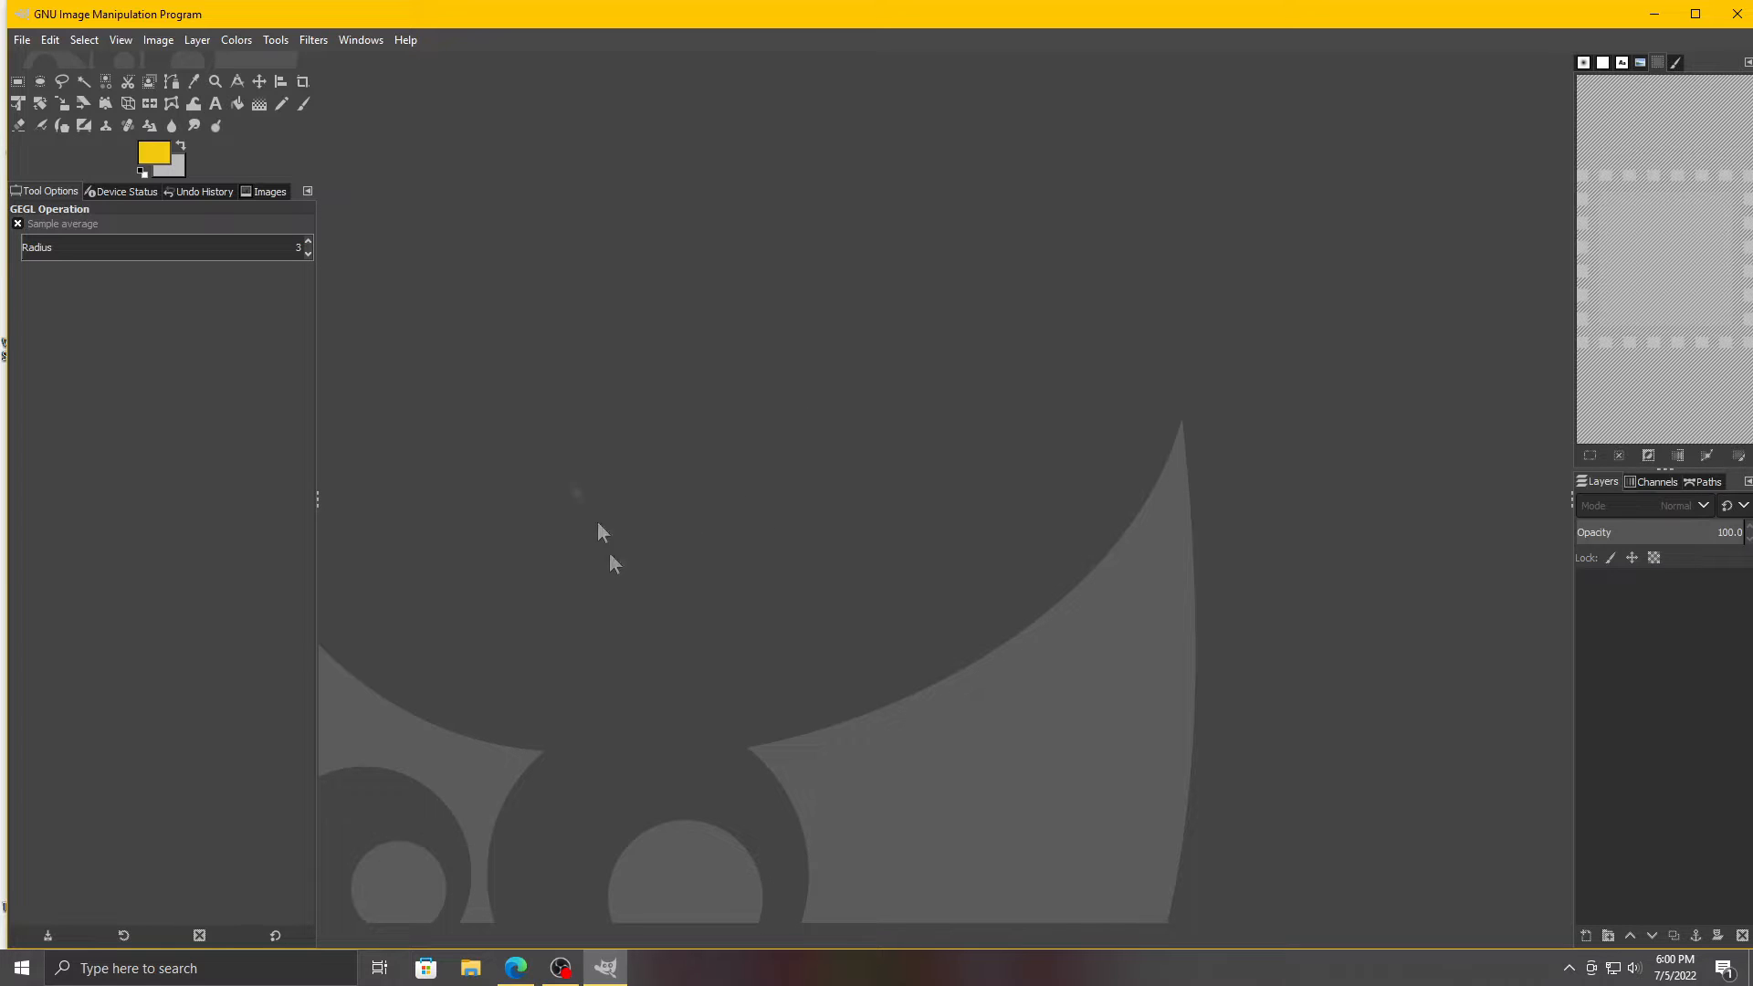
Step: Open gimpbackground.jpg as a layer from the "screenshots for thumbnails" folder on the D: drive
left_click(22, 39)
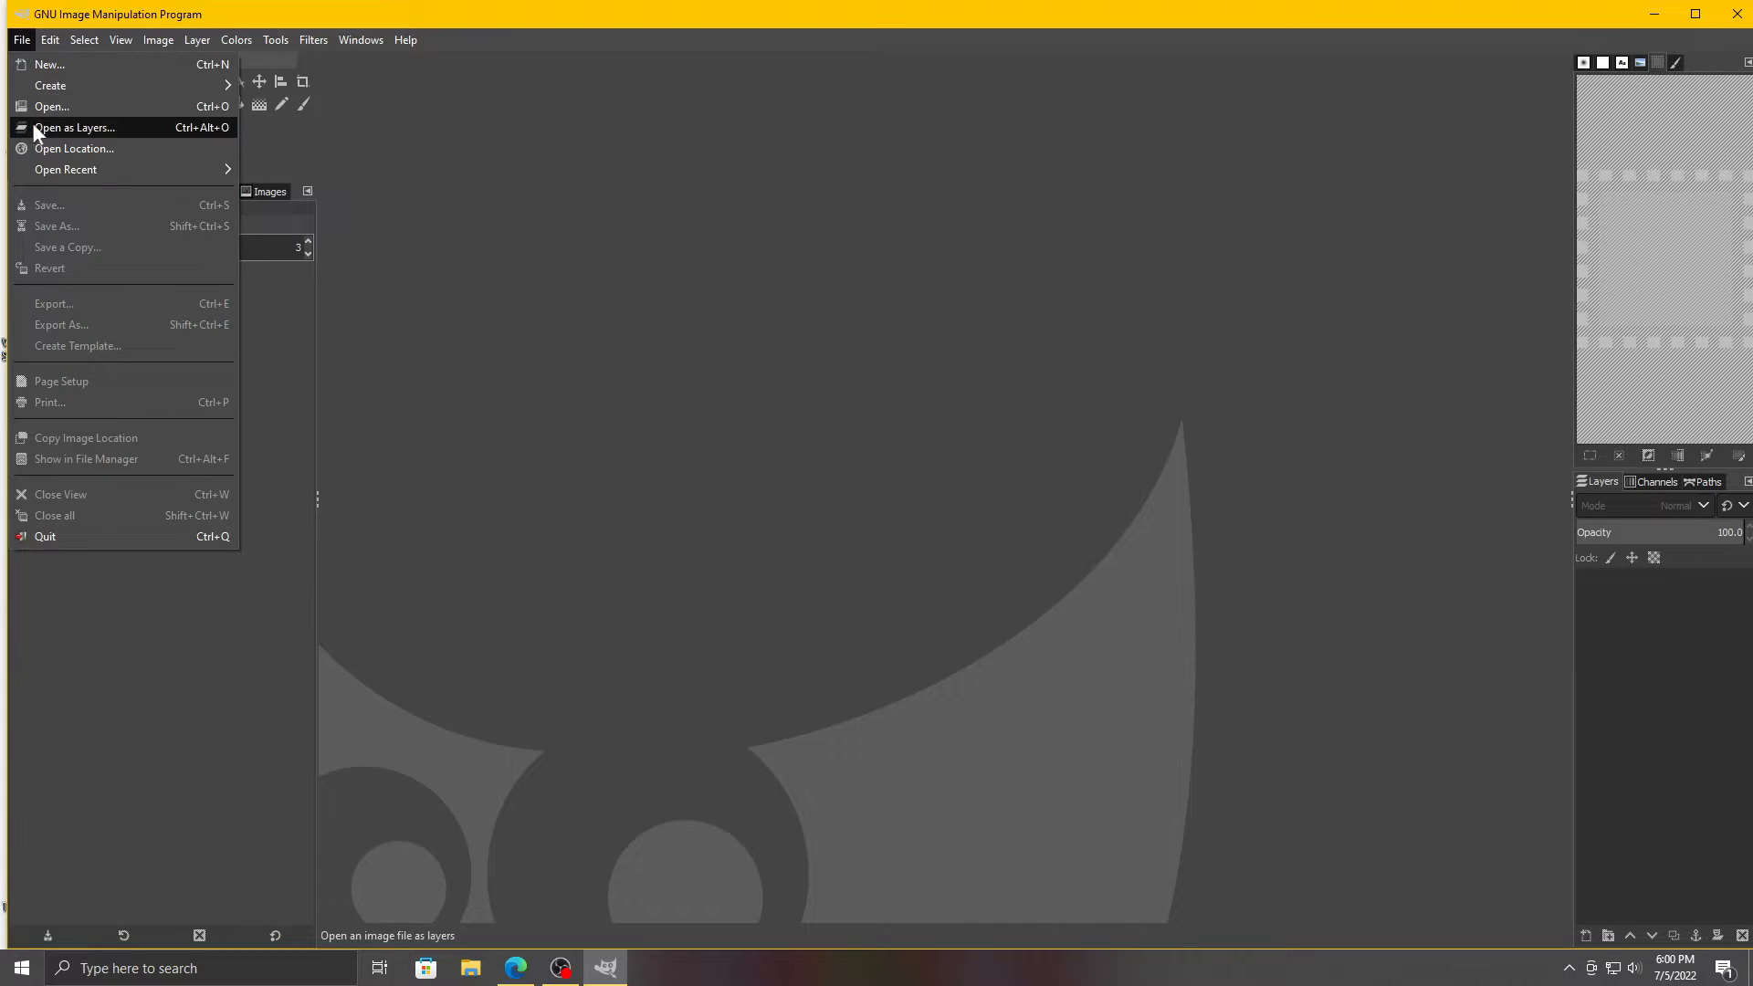
left_click(81, 129)
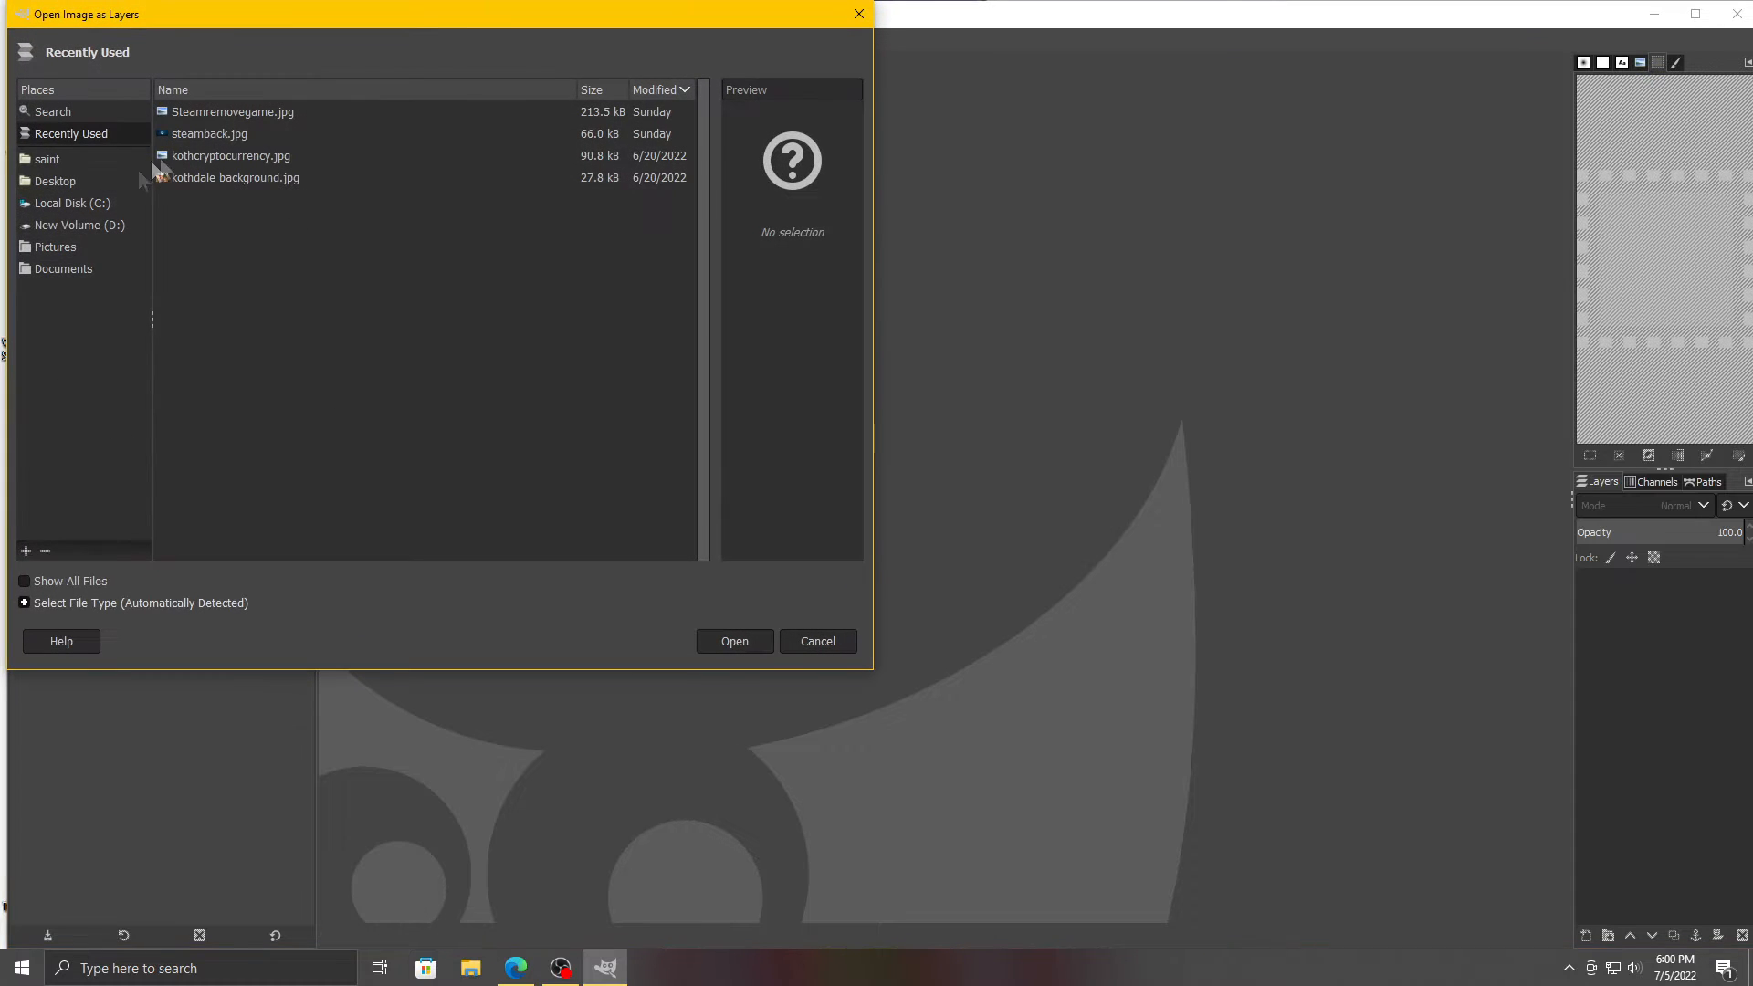
left_click(94, 225)
scroll(283, 431, "down", 3)
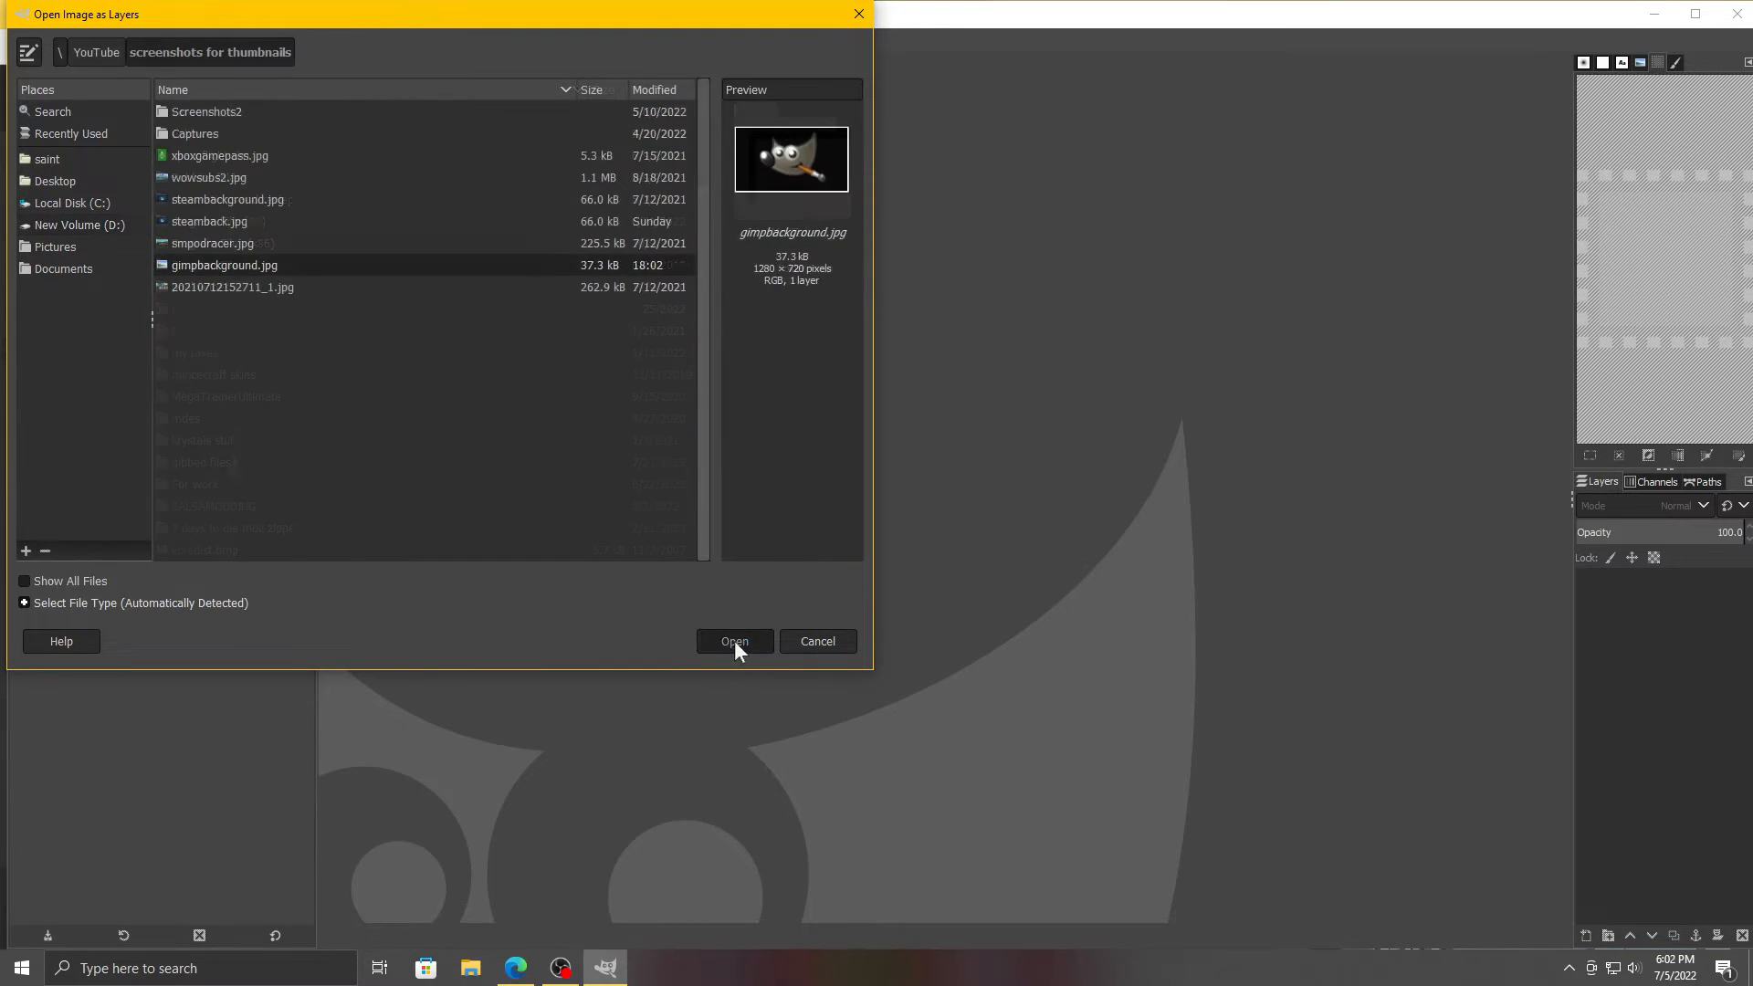
left_click(735, 640)
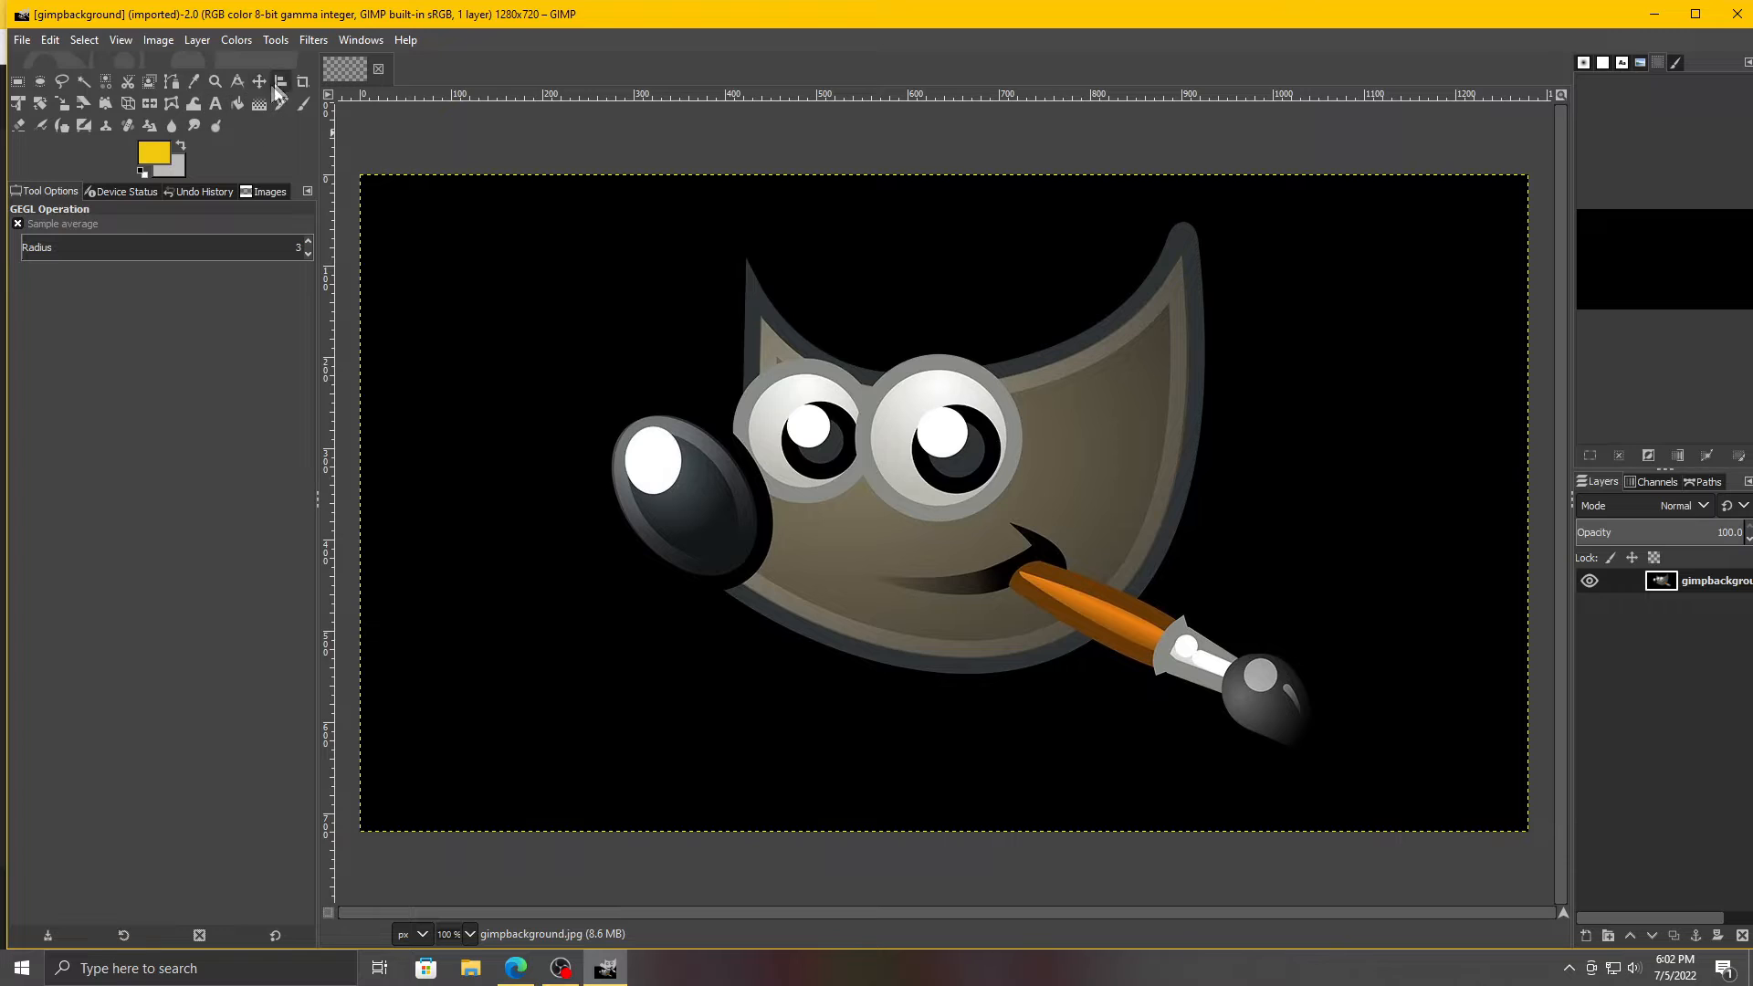
Step: Activate the Text tool and set the foreground colour to the light grey swatch
left_click(217, 106)
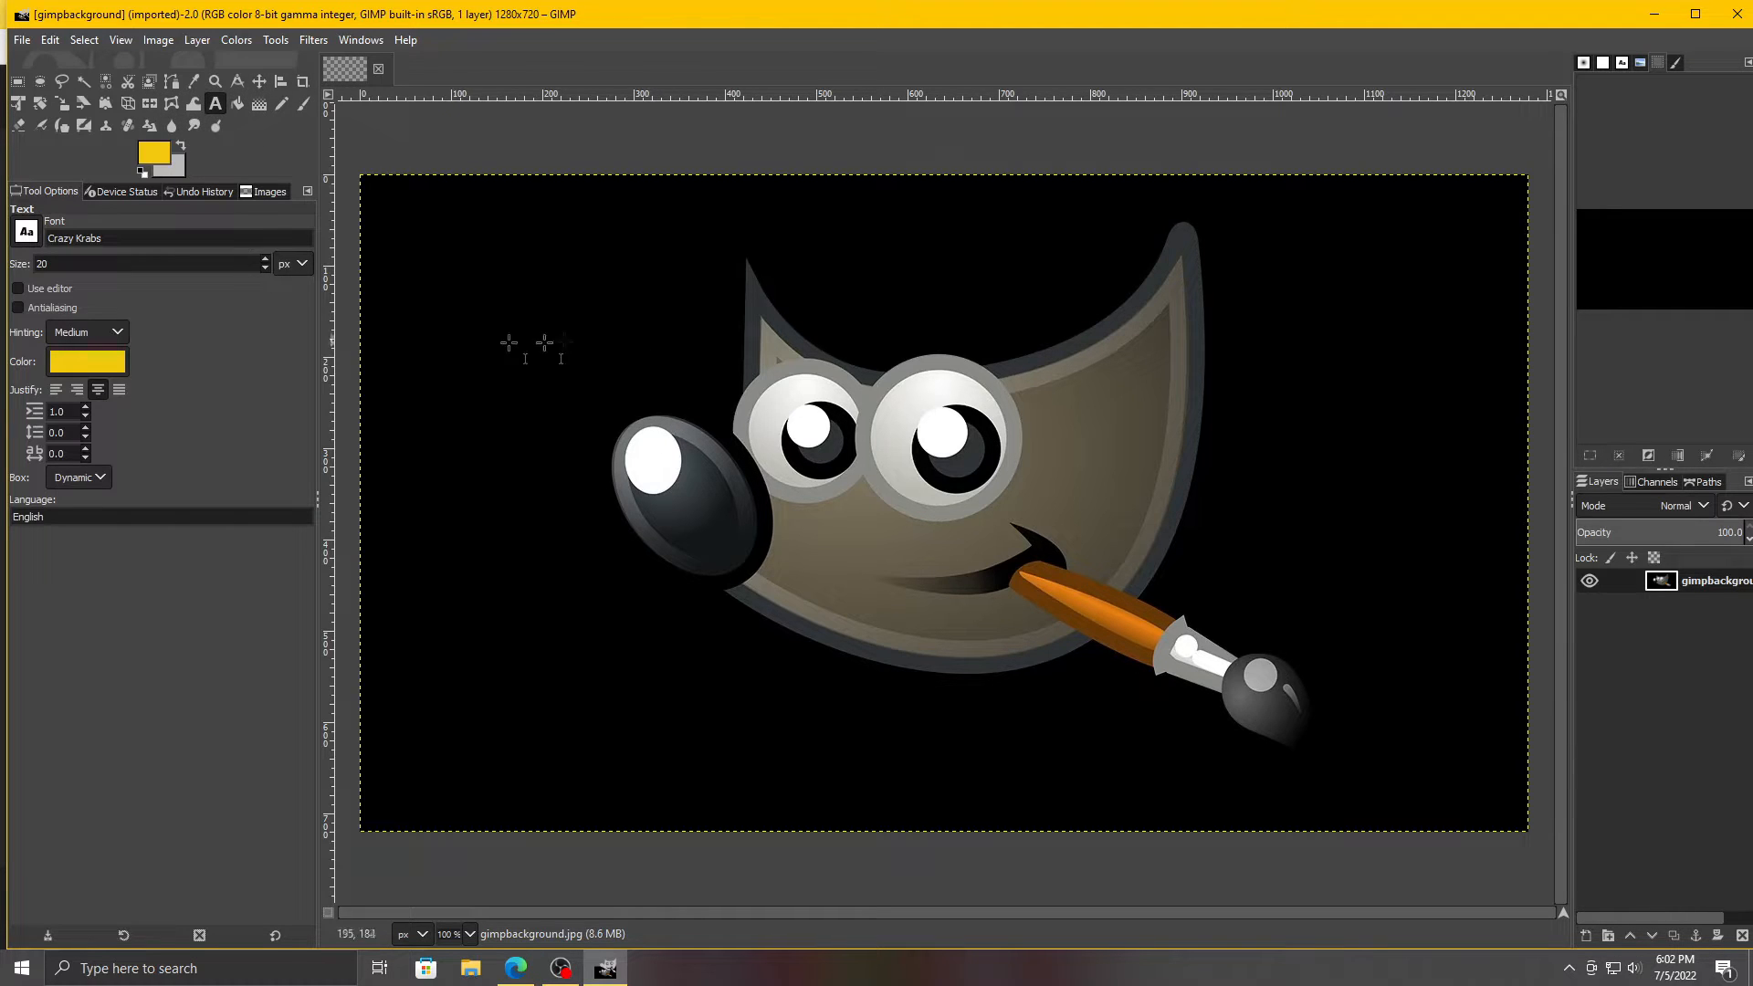
left_click(157, 155)
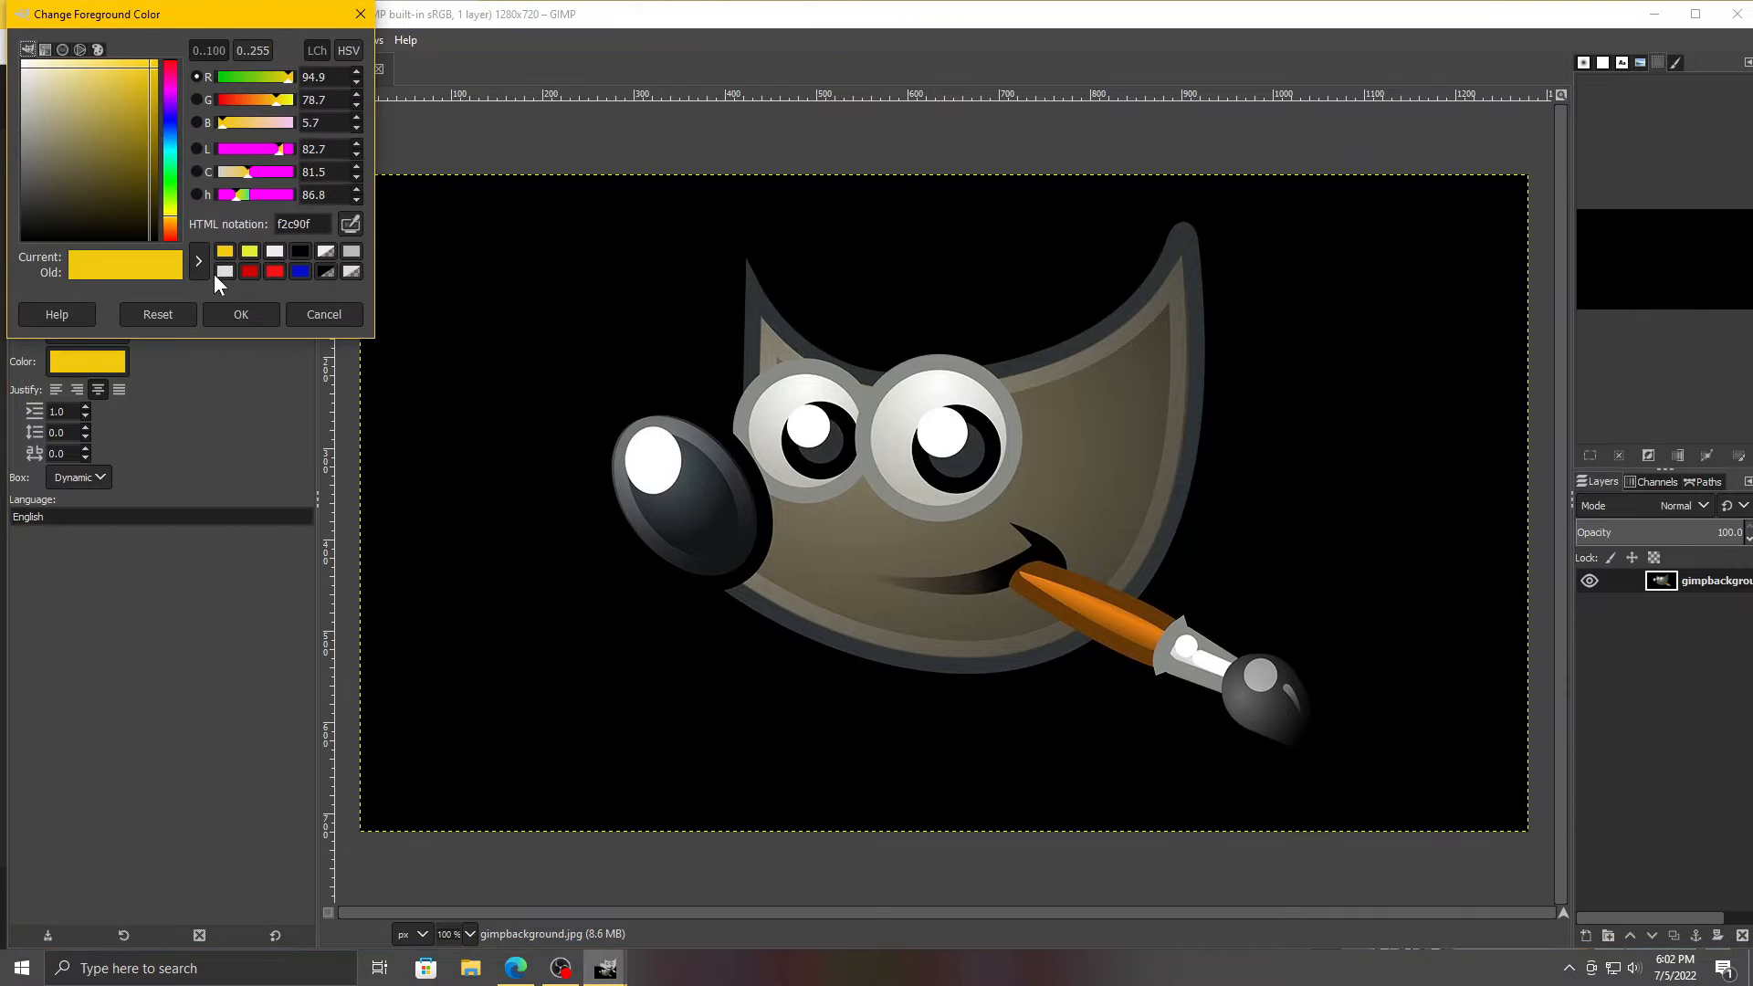
left_click(224, 271)
left_click(241, 314)
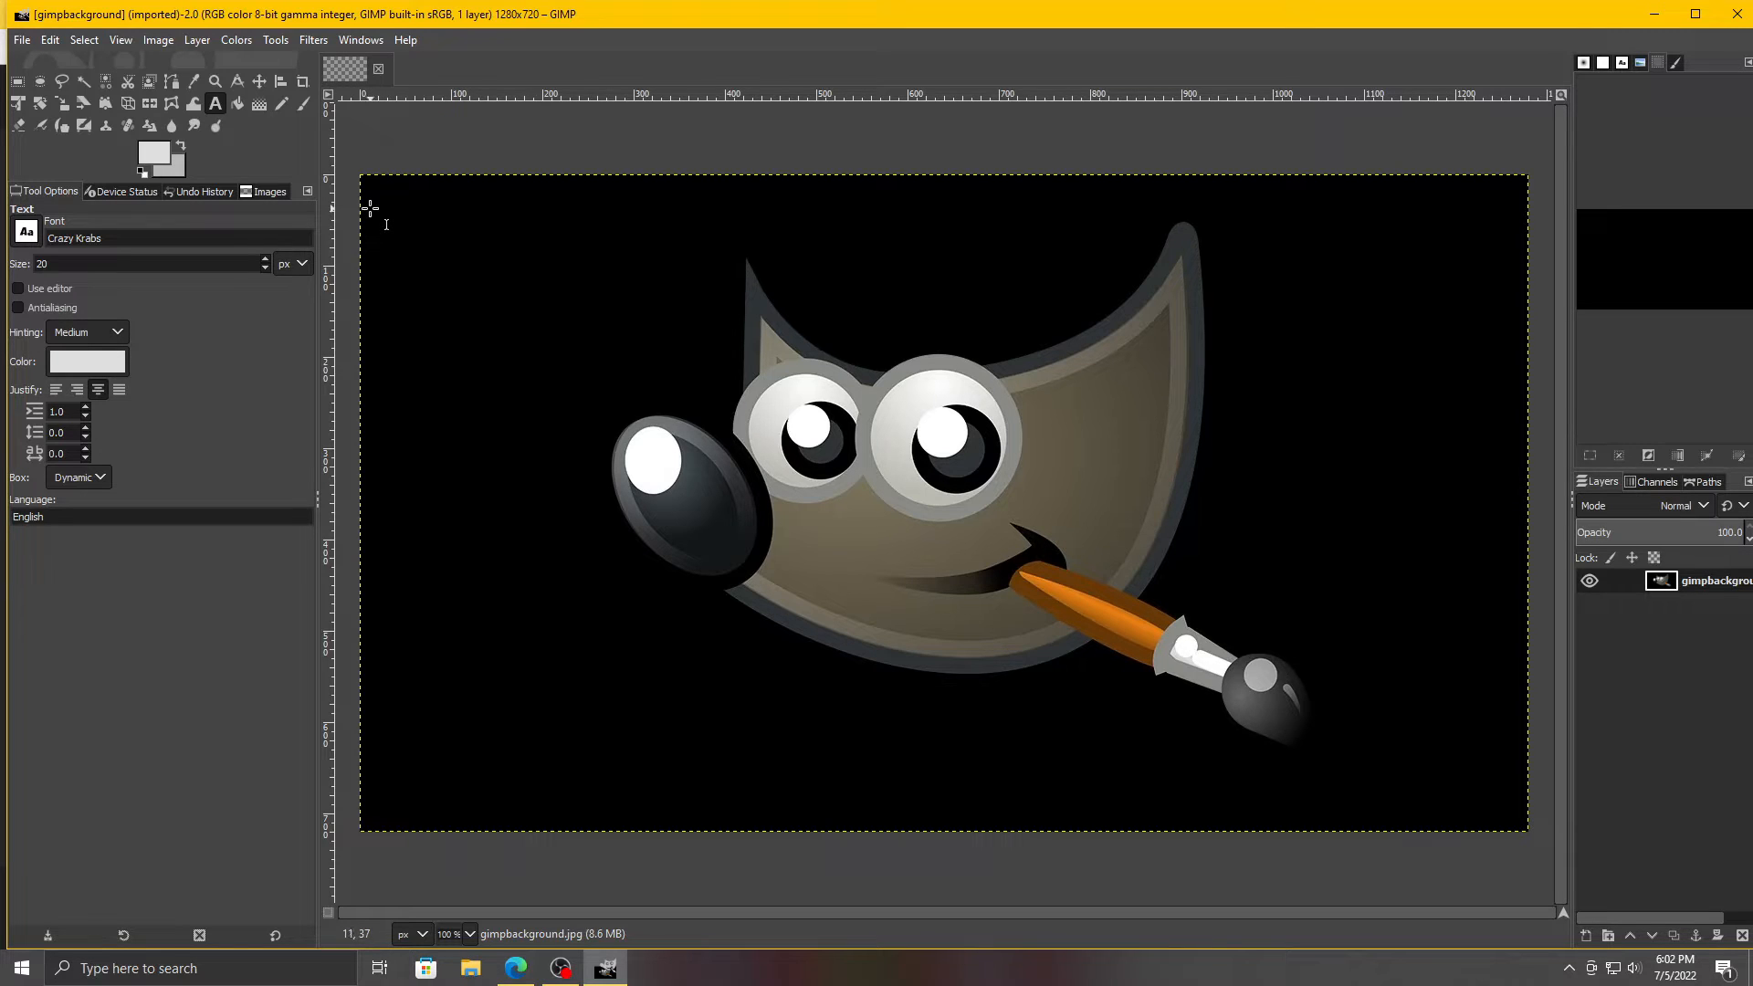
Step: Add the three-line text FREE THUMBNAIL MAKER over the image in Baby Monsta at 138 px, coloured dedede
left_click_drag(376, 194, 925, 461)
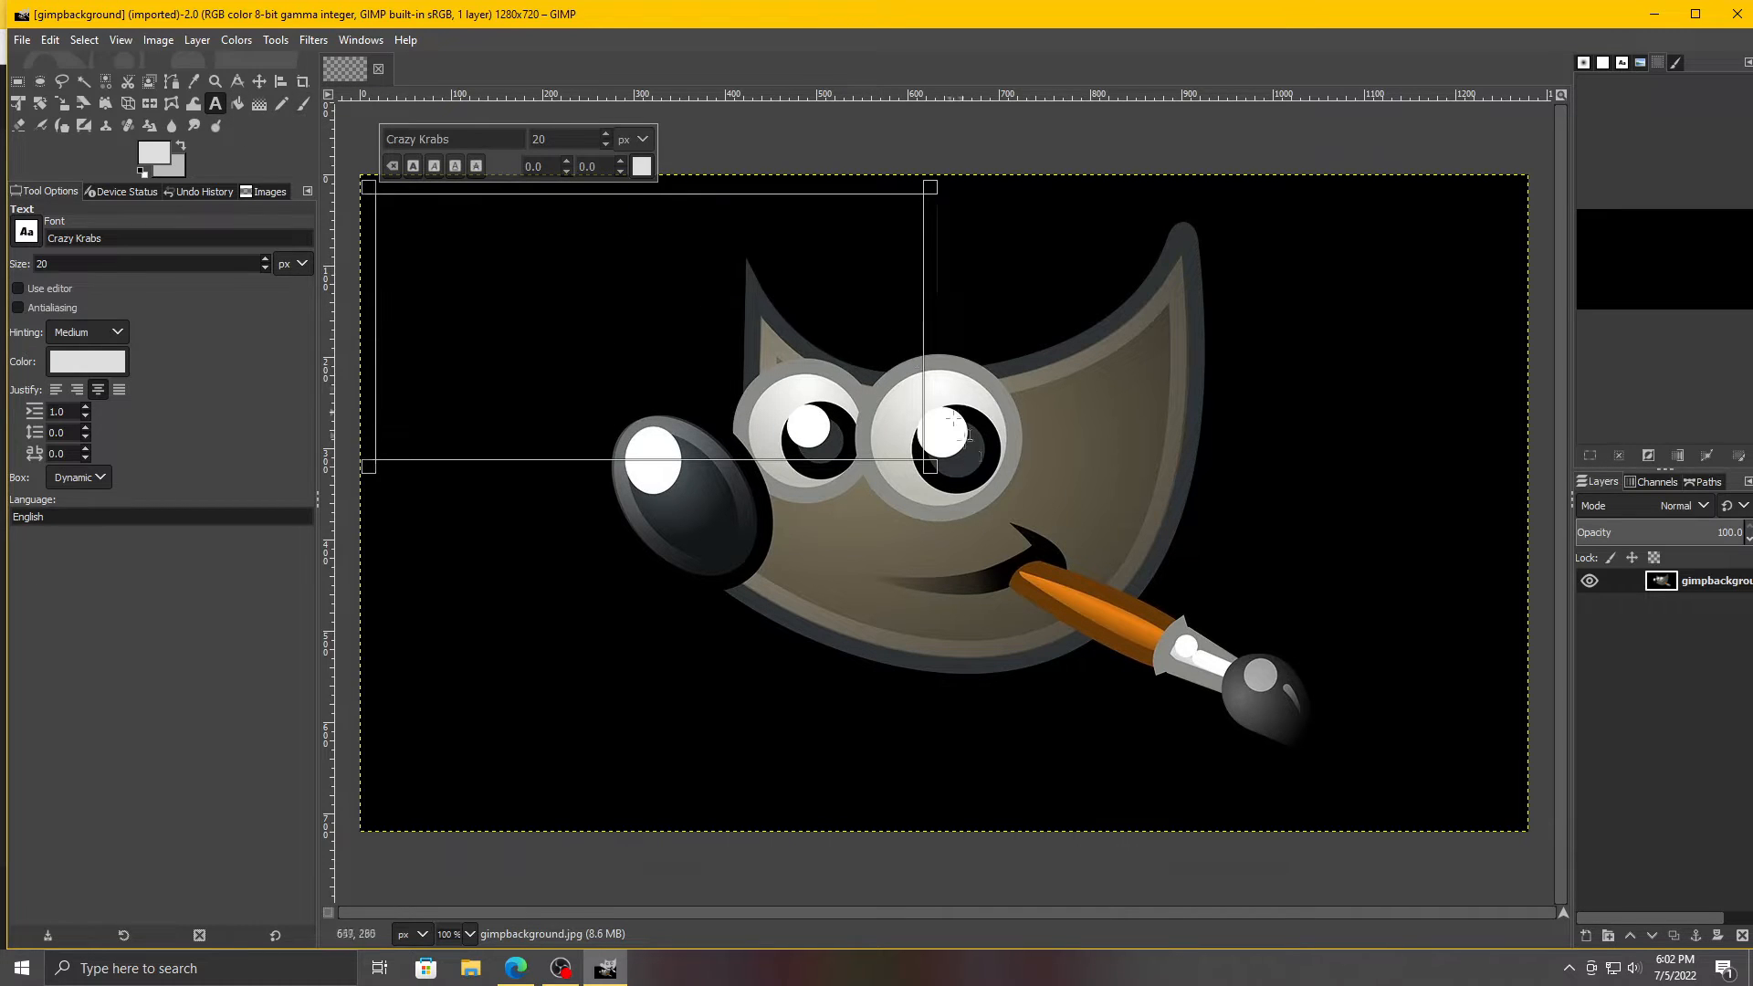
left_click_drag(929, 466, 1533, 448)
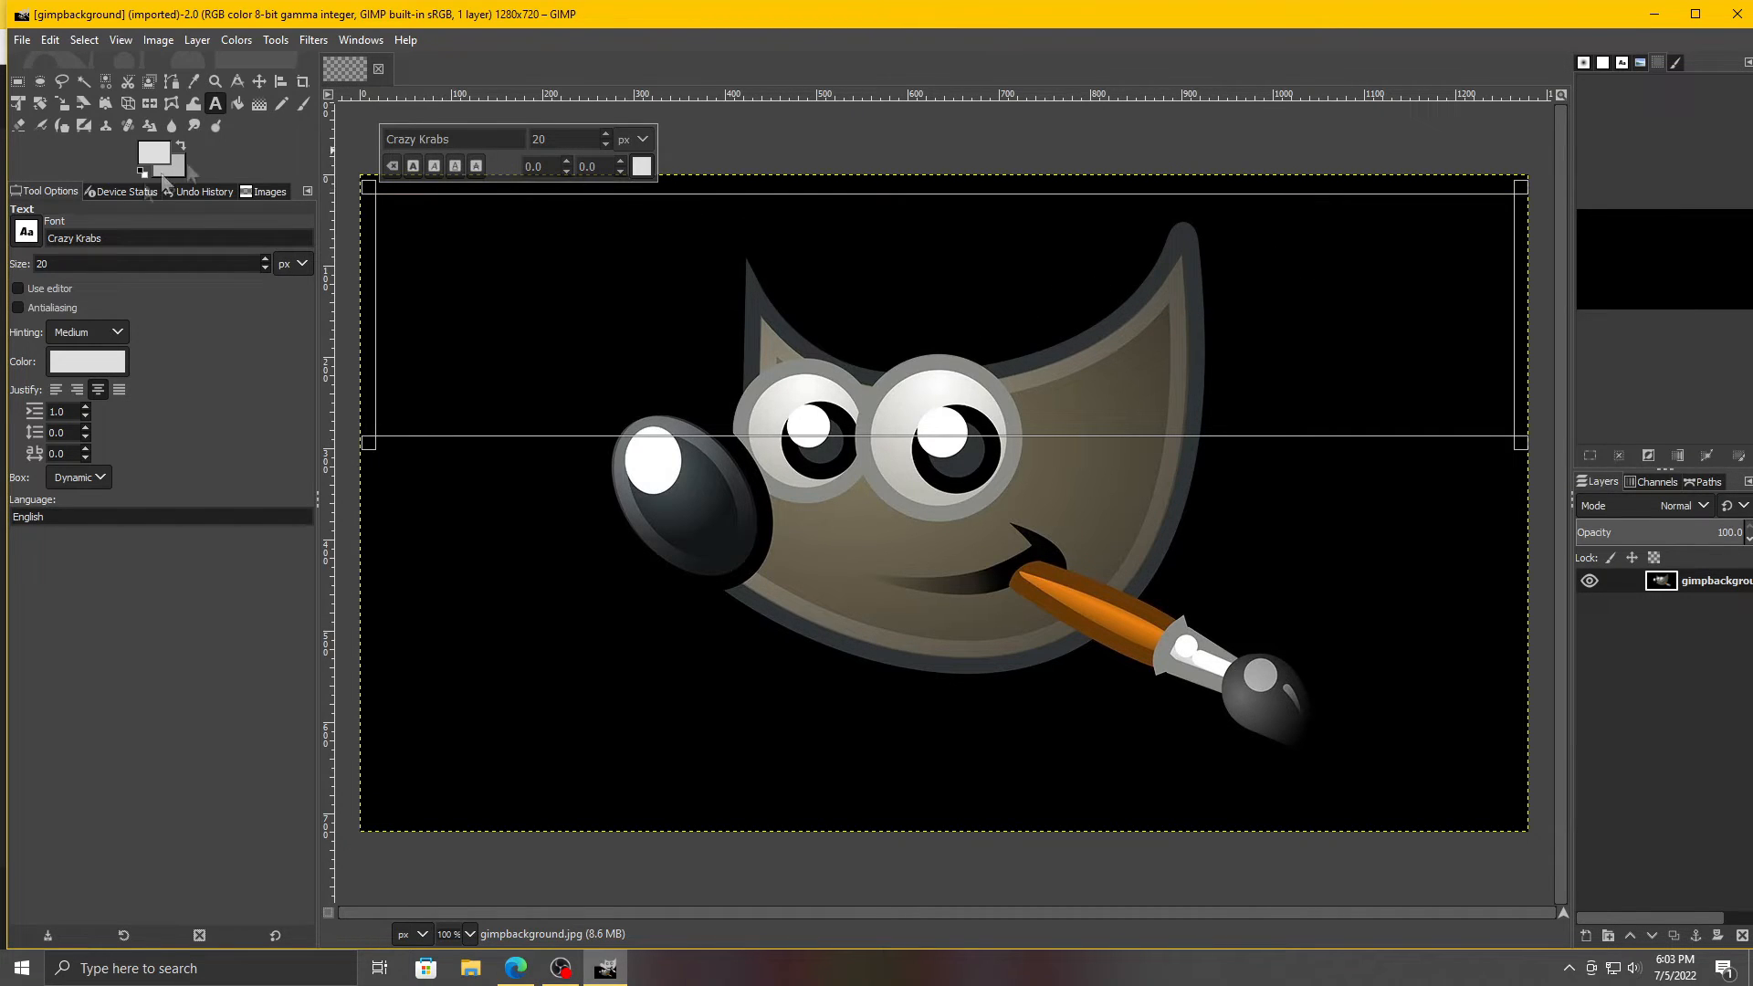
left_click(25, 233)
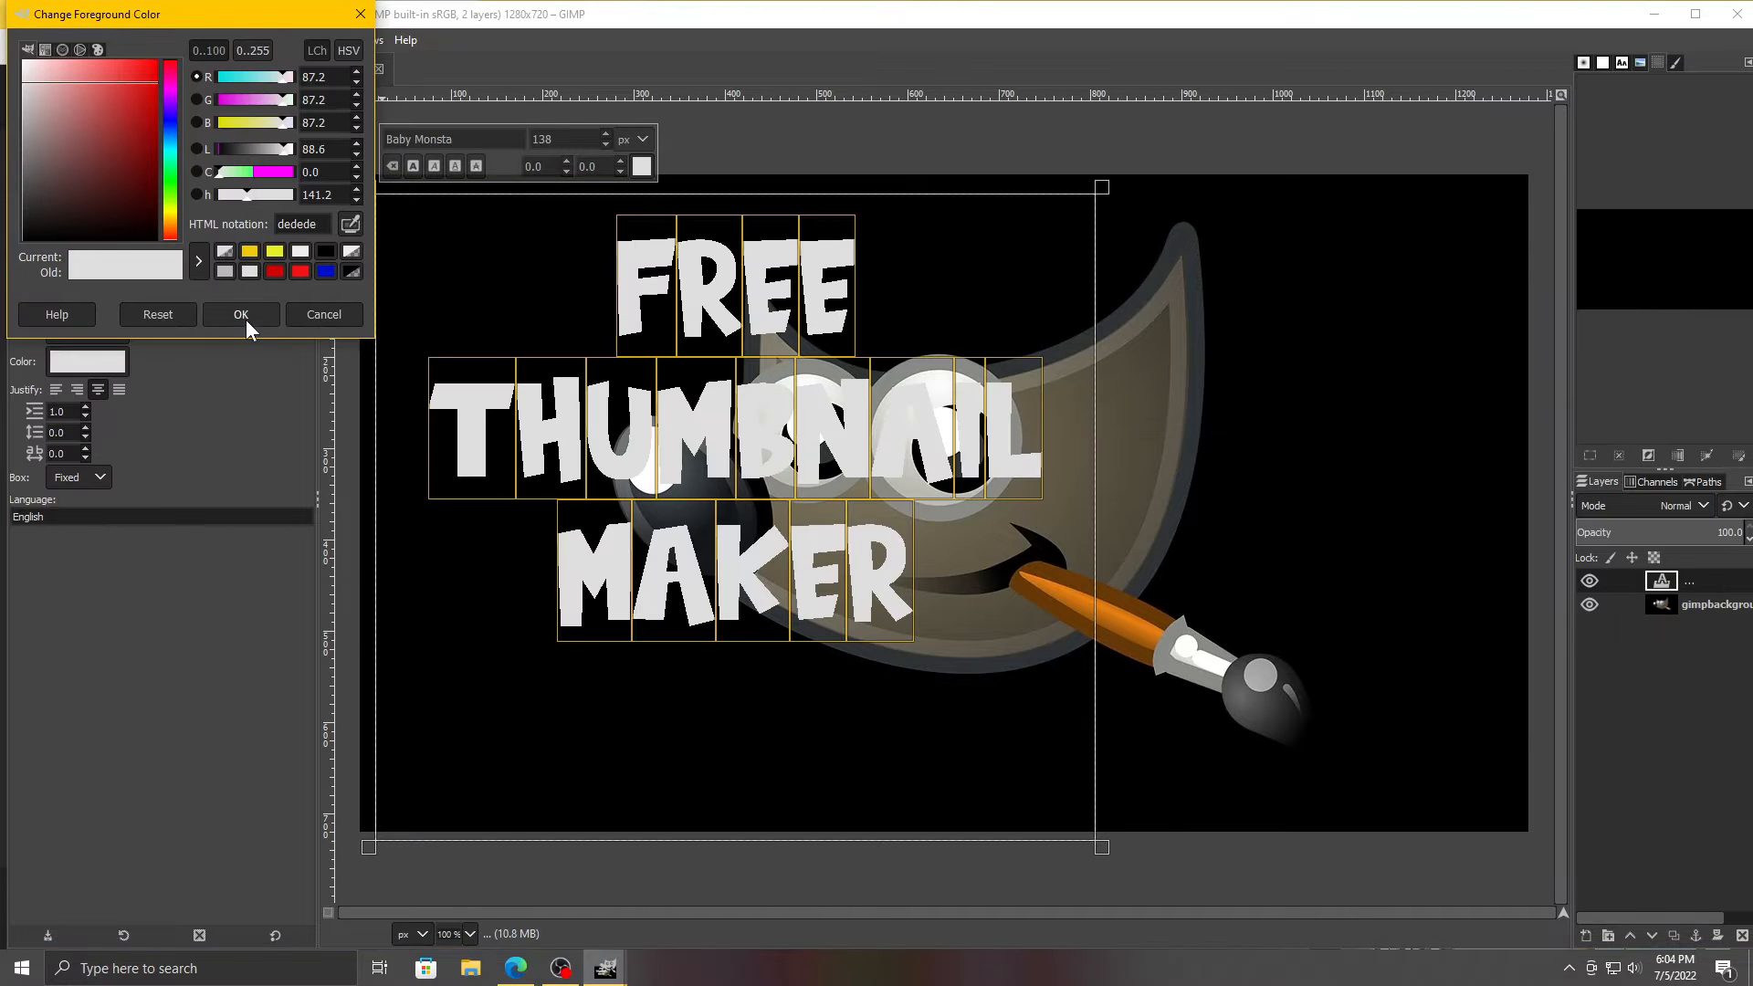
left_click(245, 315)
left_click(587, 703)
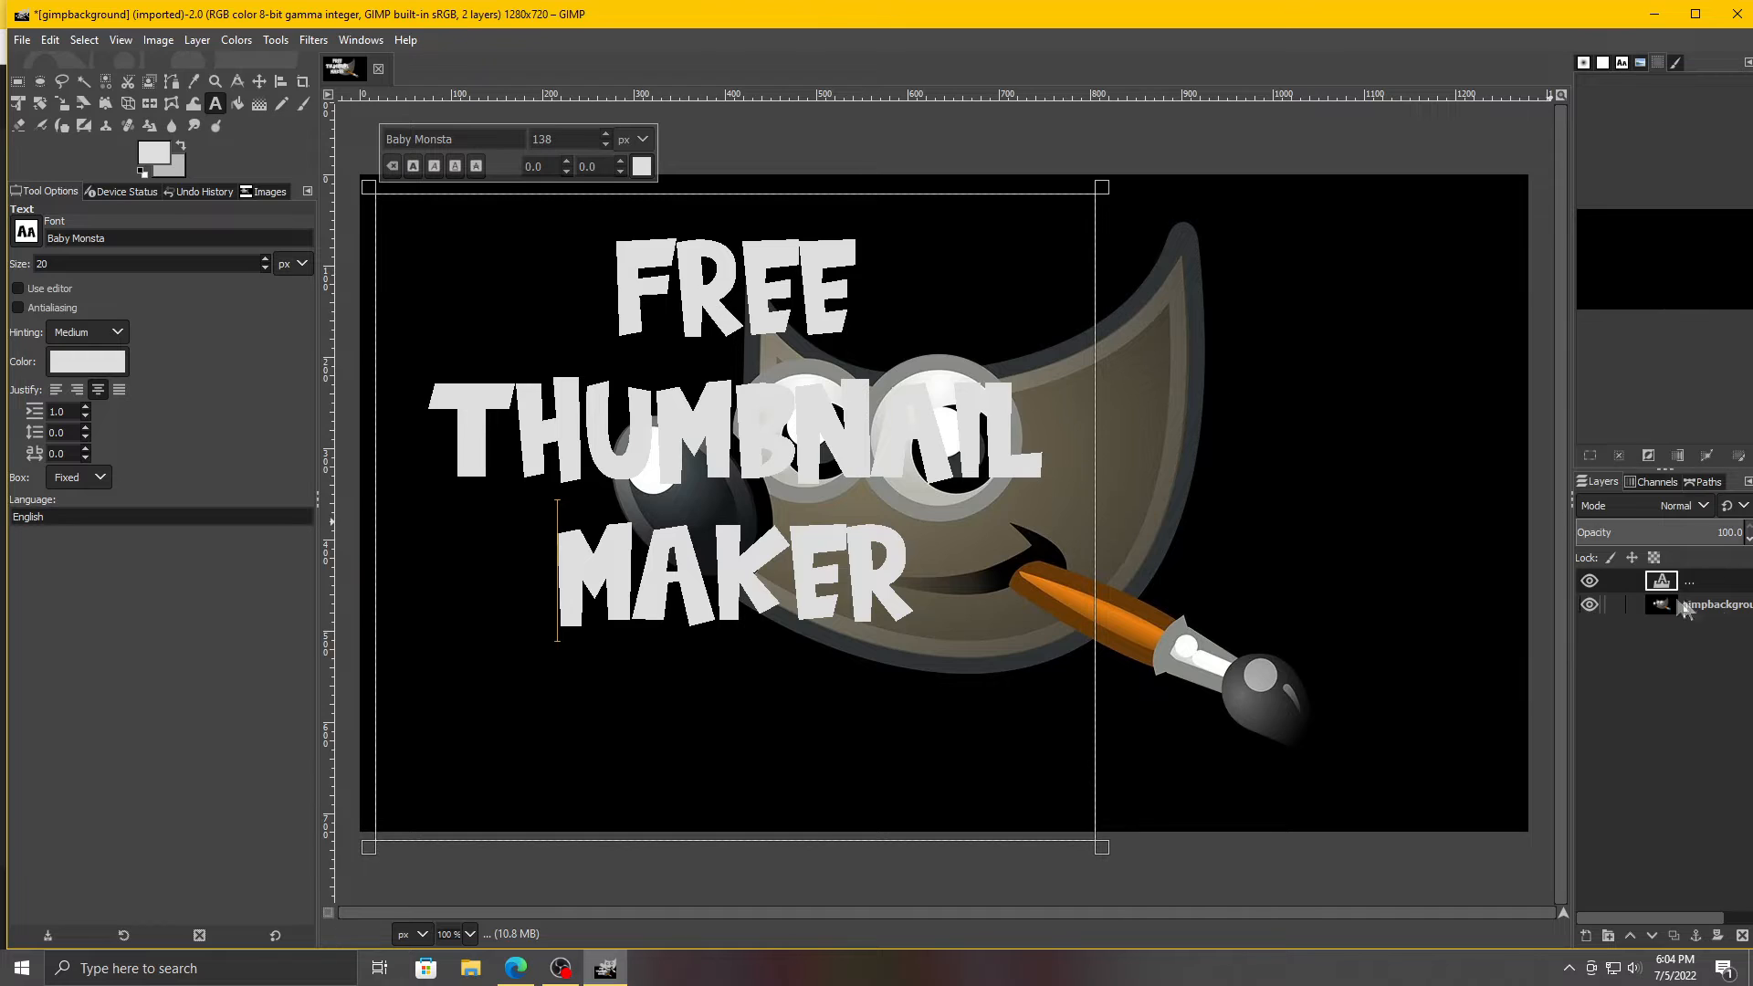
Step: Create a new 1280 × 720 px transparent layer and place it beneath the gimpbackground layer
left_click(1716, 609)
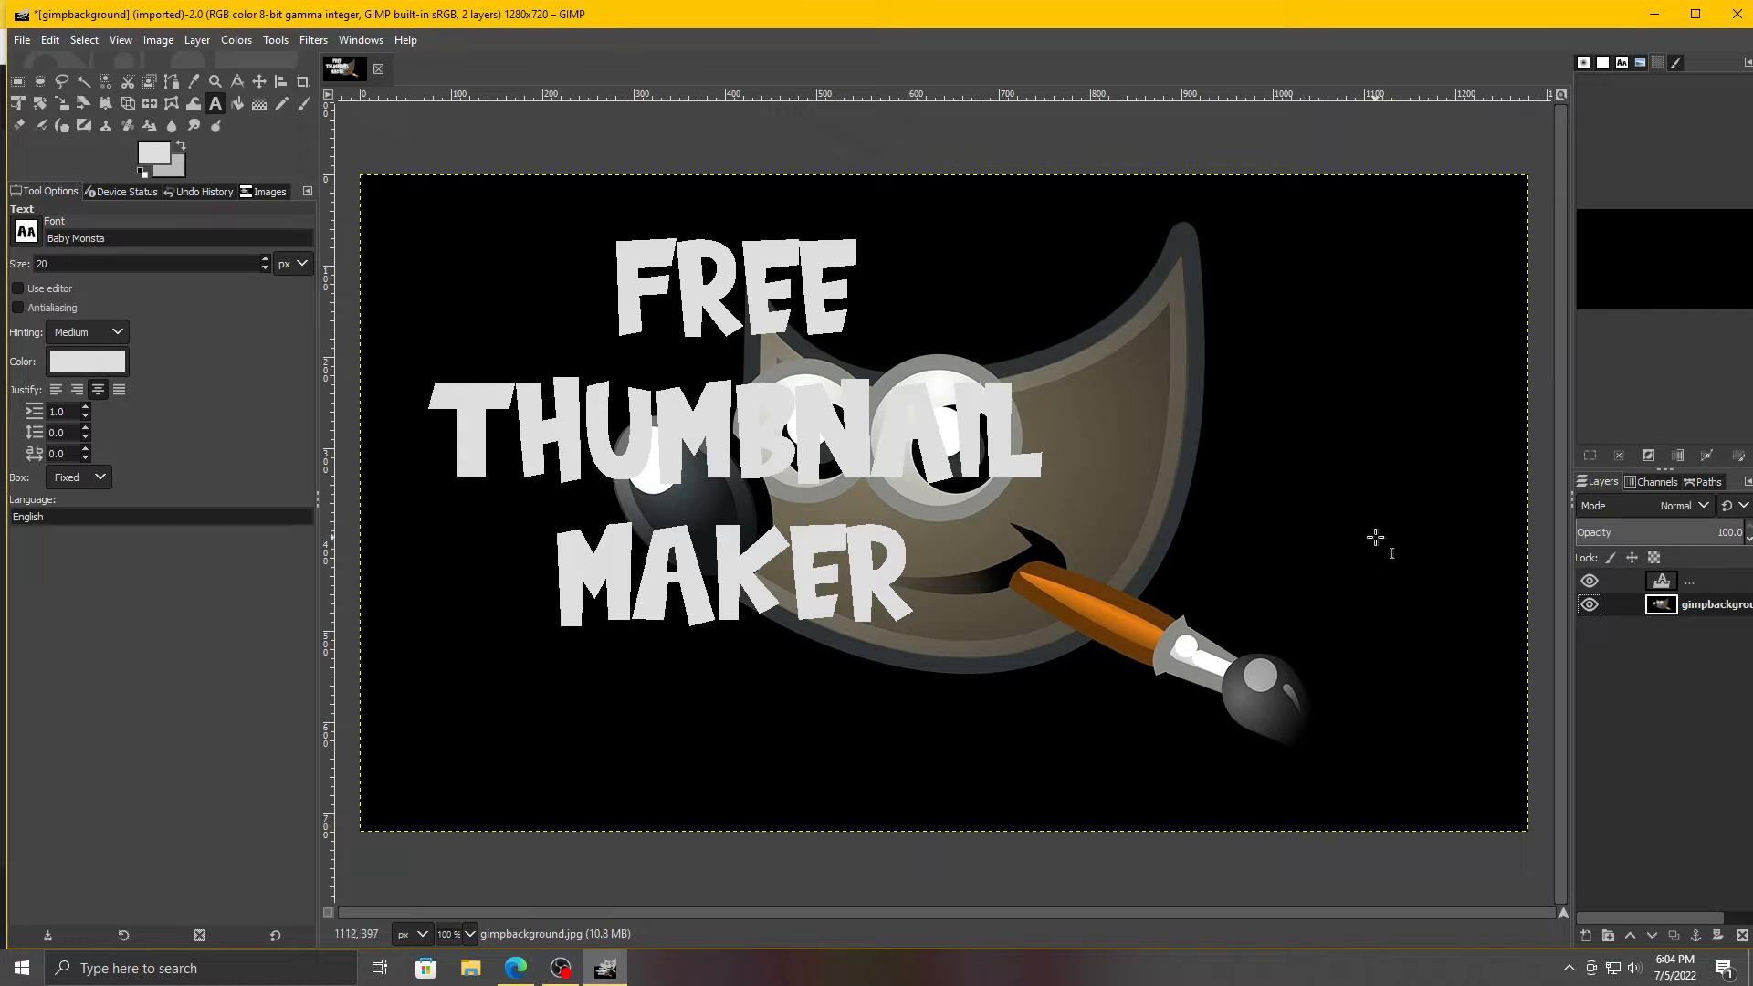
right_click(1701, 604)
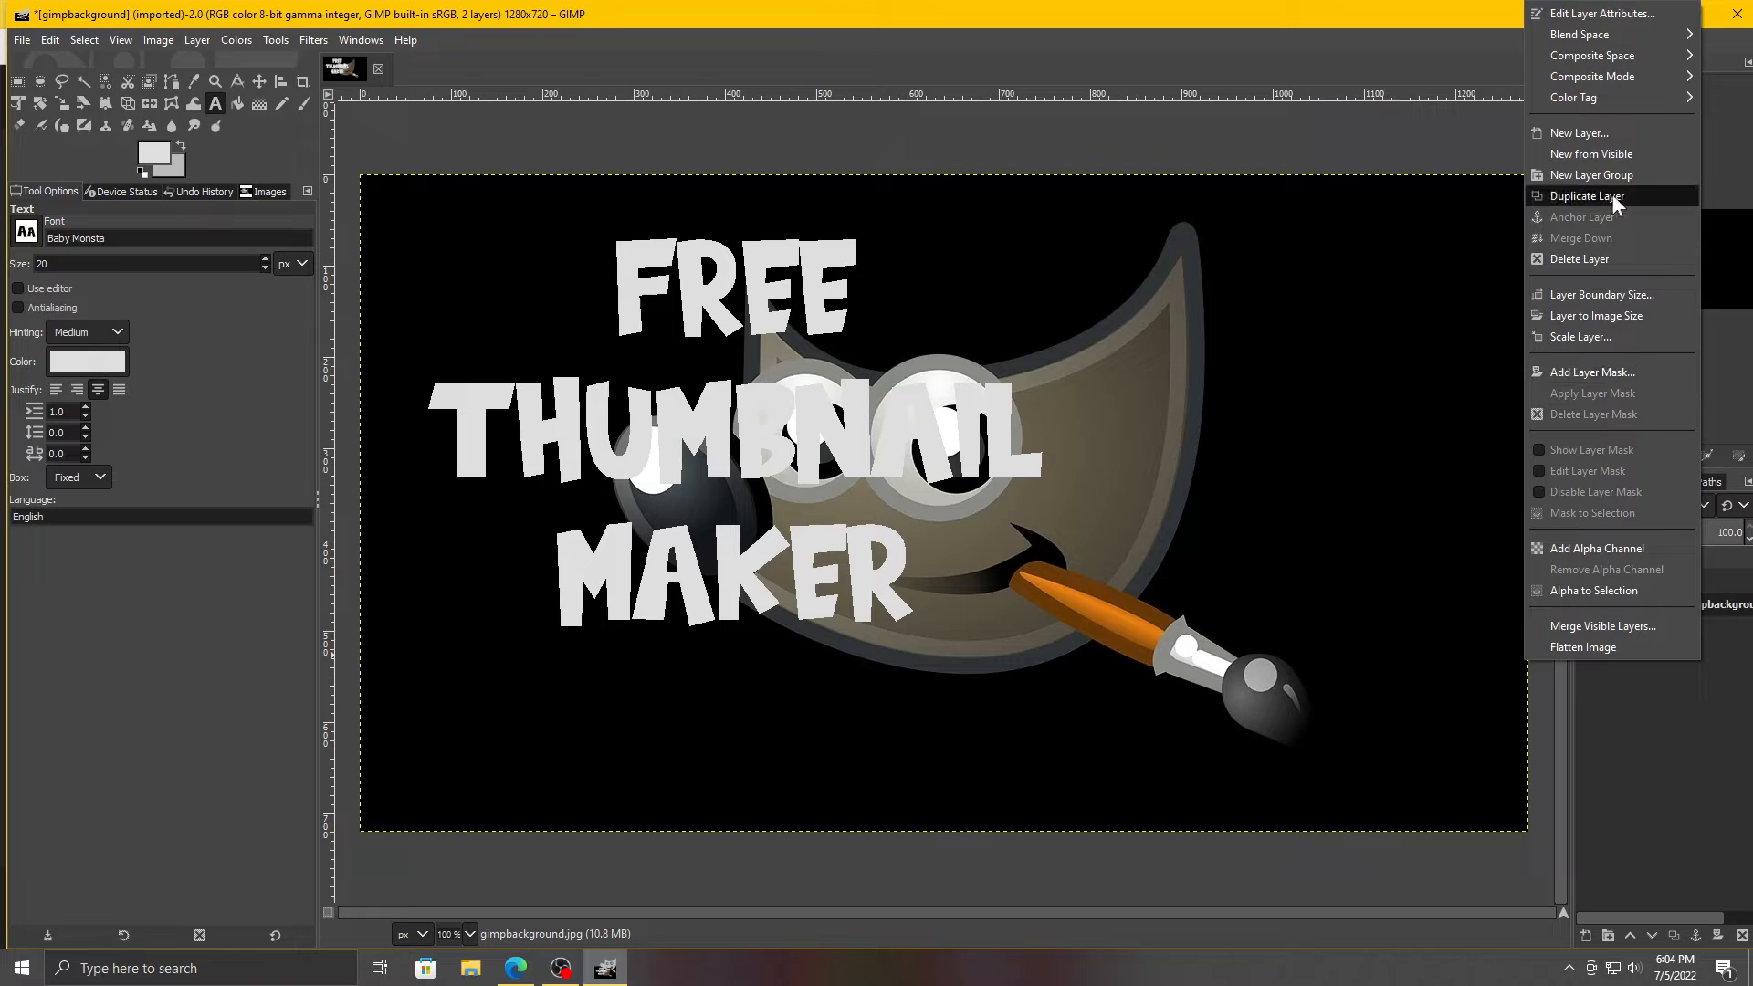
left_click(1594, 133)
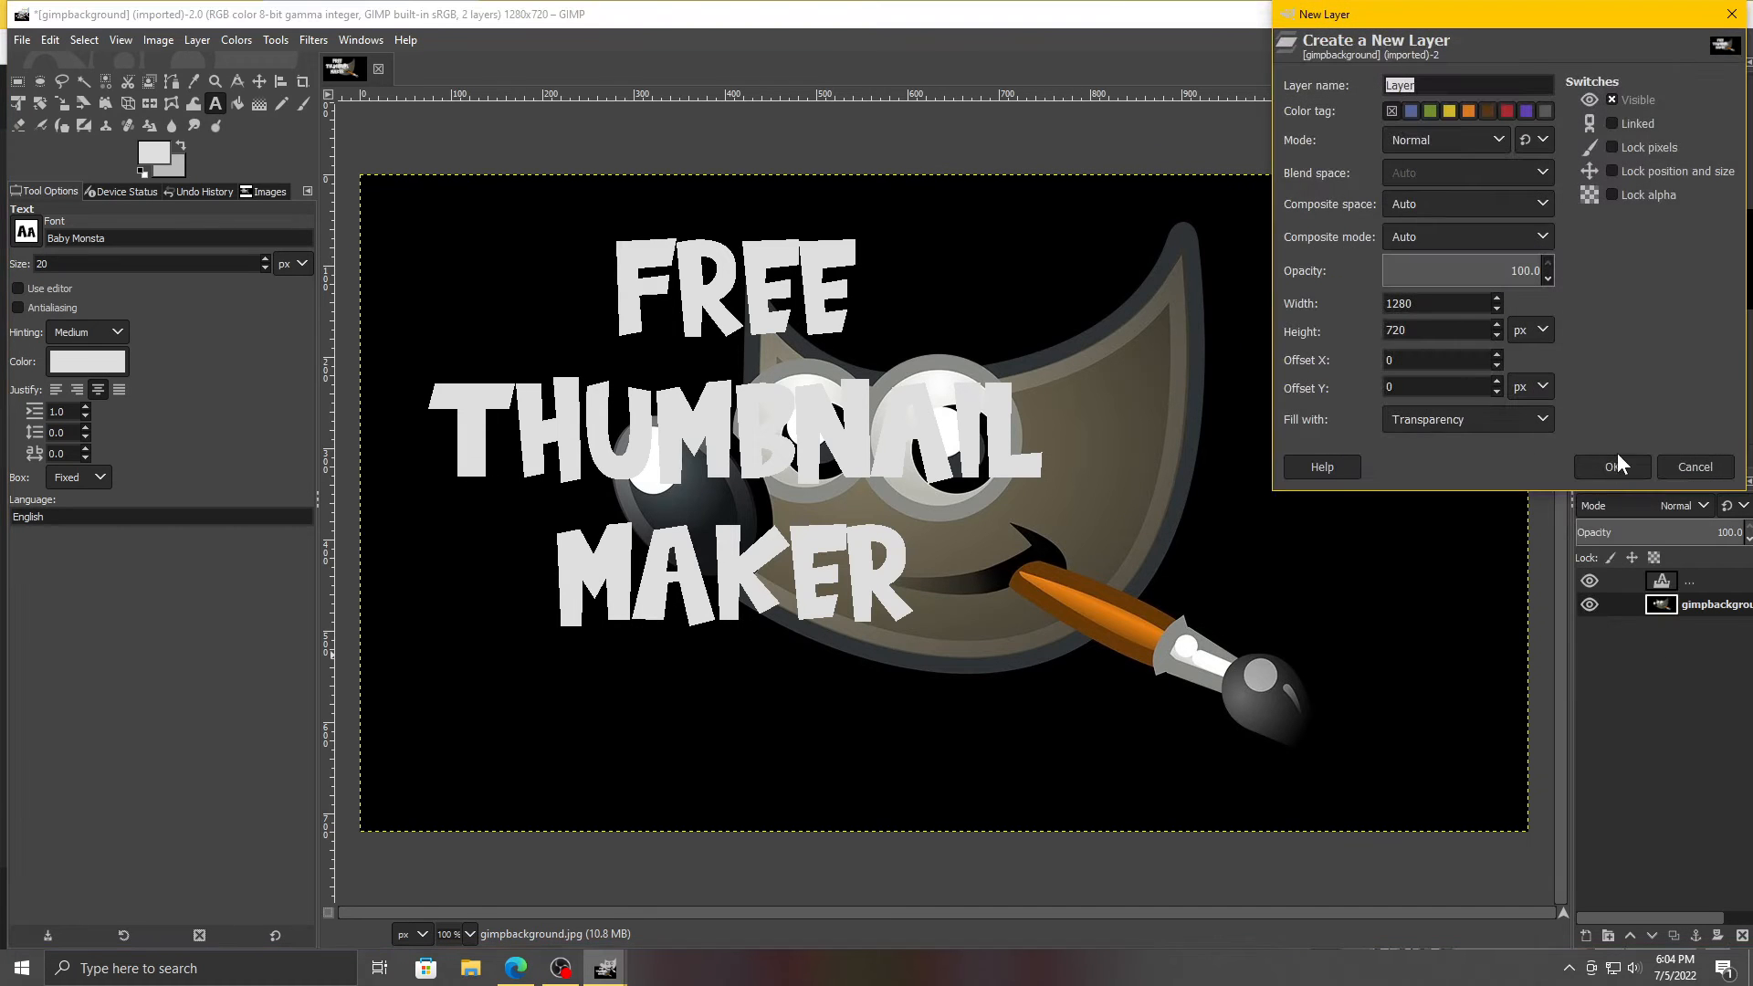
left_click(1619, 462)
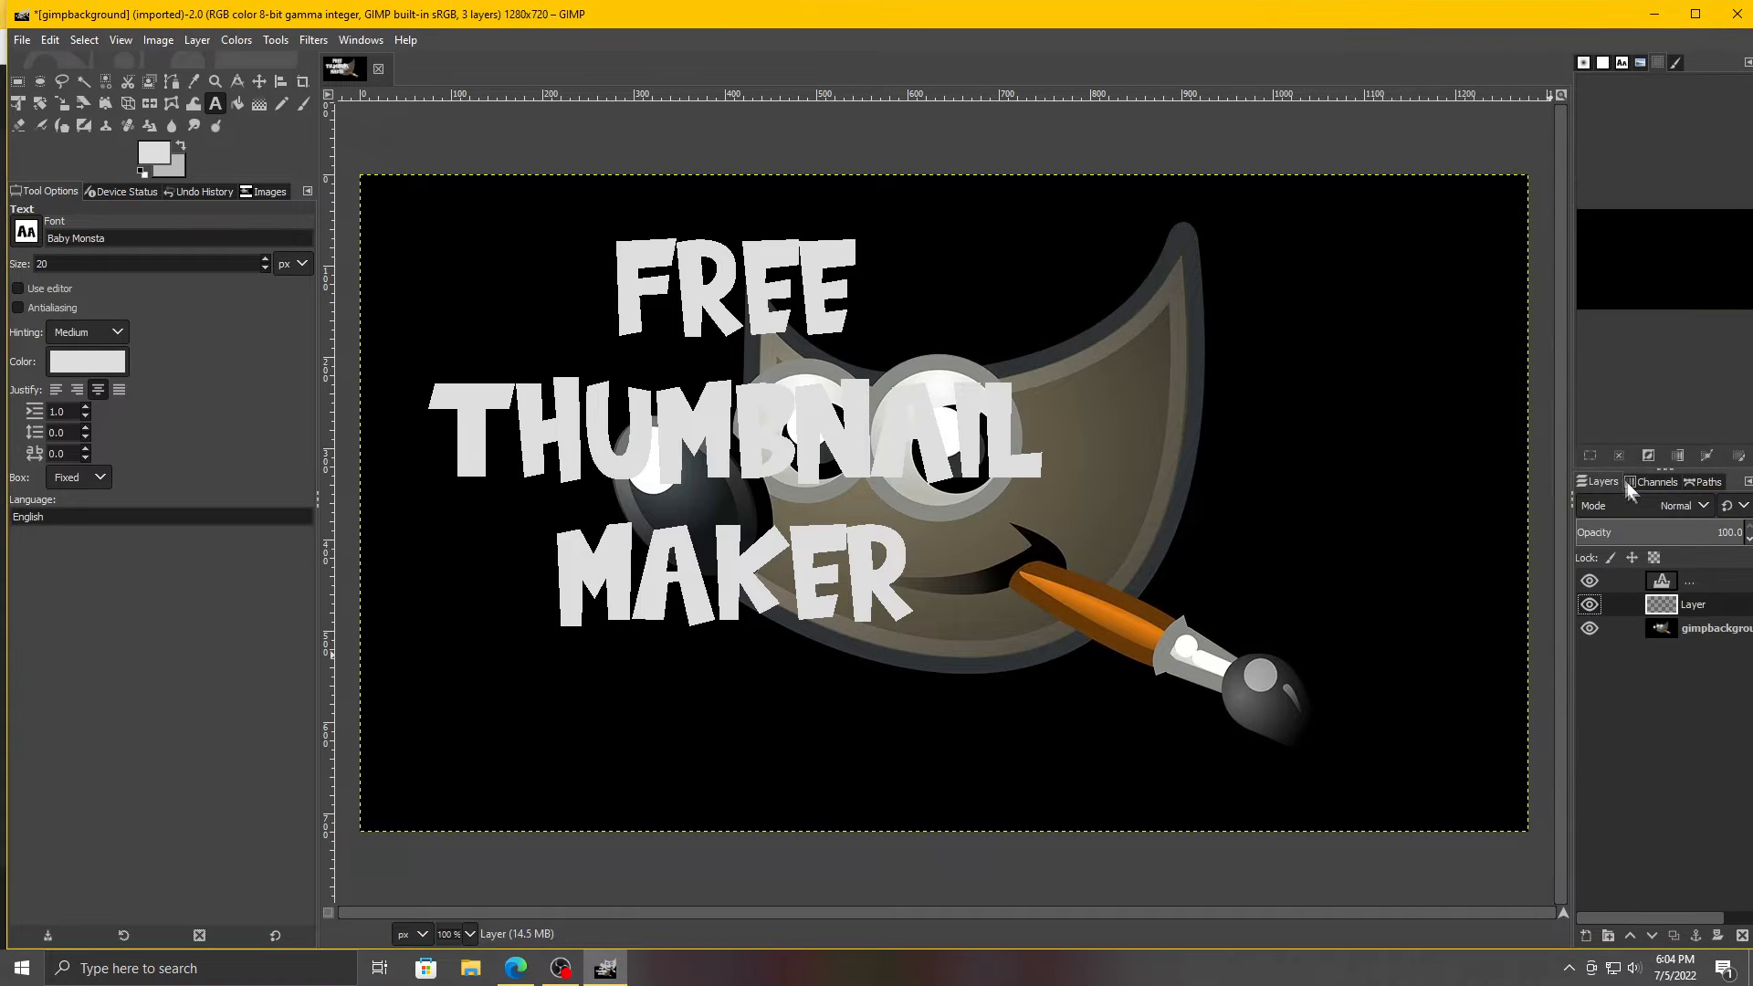
left_click_drag(1717, 606, 1728, 630)
Step: Move the gimpbackground layer about 280 px to the right and 105 px down with the Move tool
left_click(1716, 604)
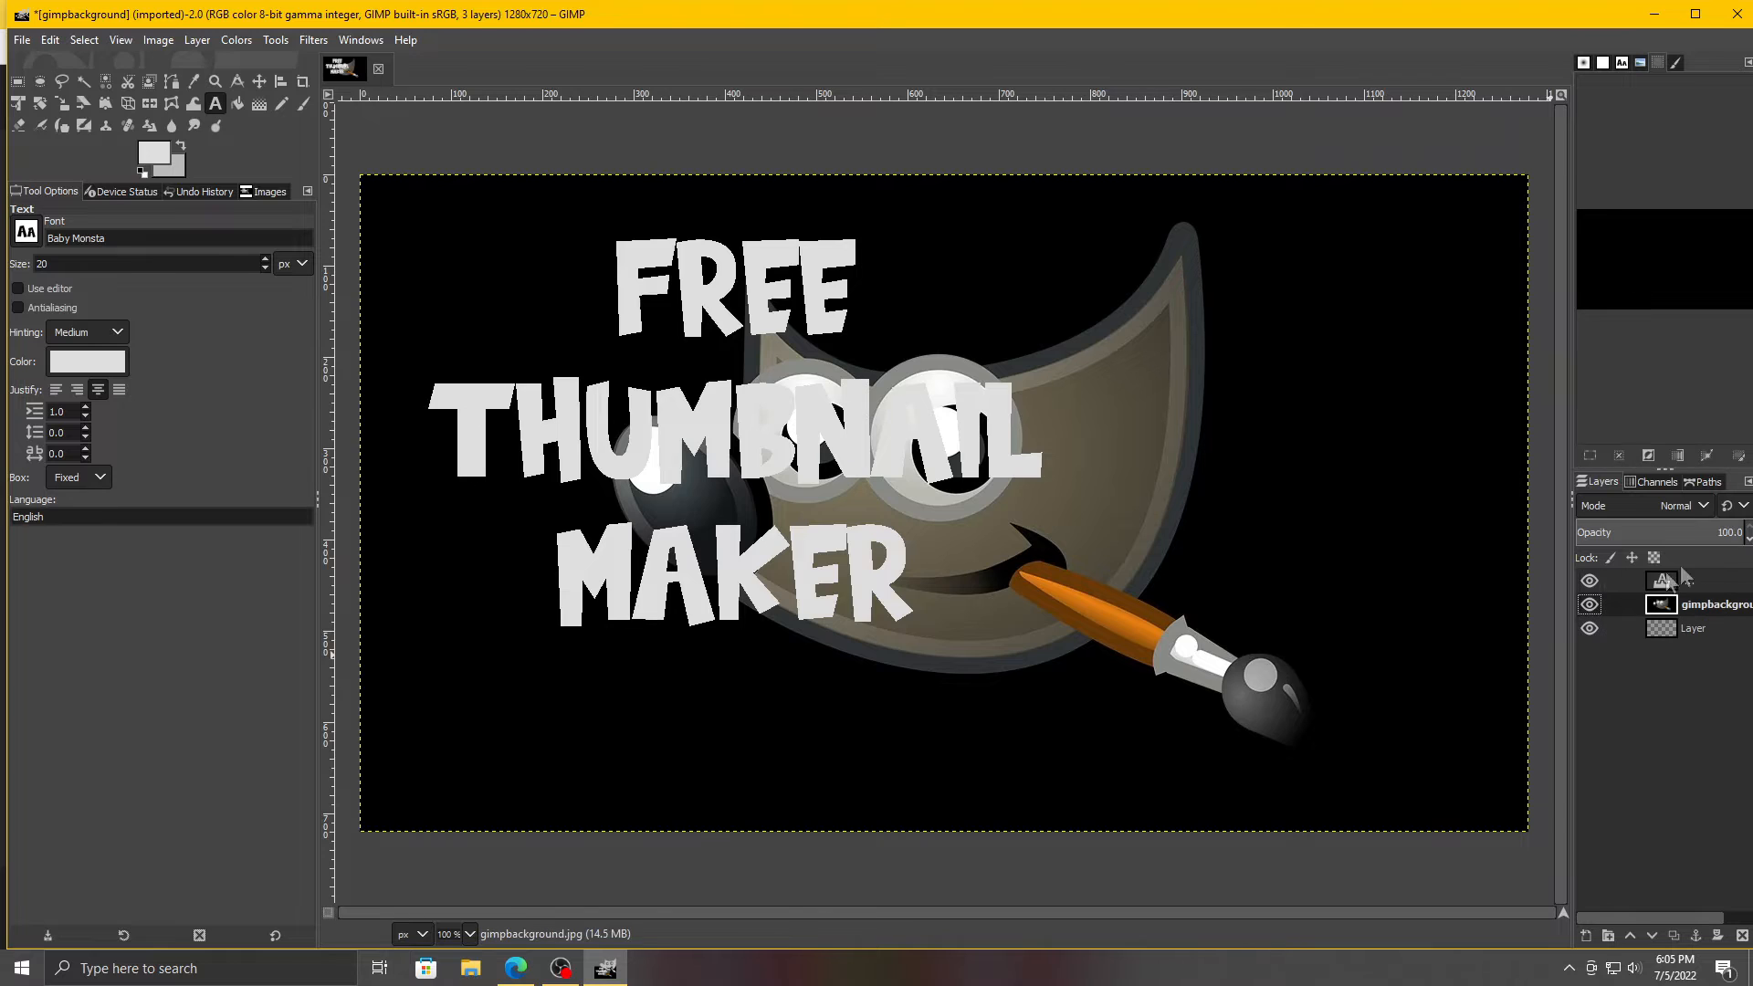
left_click_drag(1329, 486, 1350, 488)
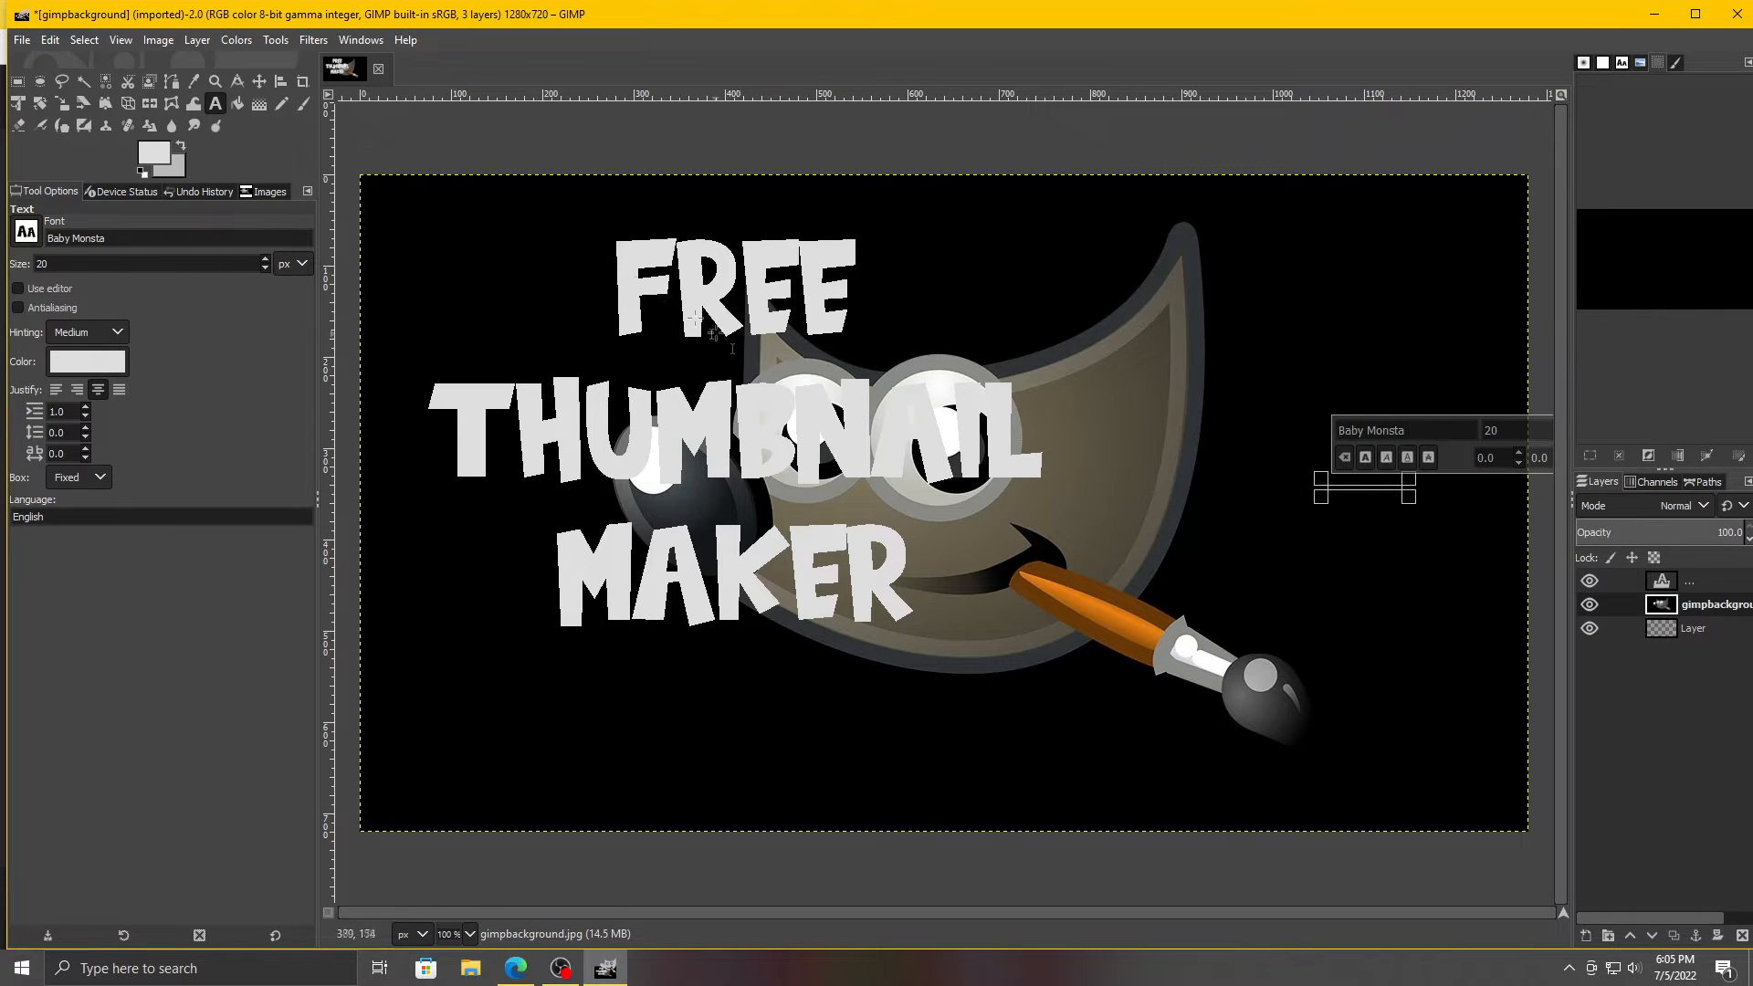
left_click(260, 81)
left_click_drag(1171, 447, 1464, 448)
left_click_drag(1341, 443, 1292, 534)
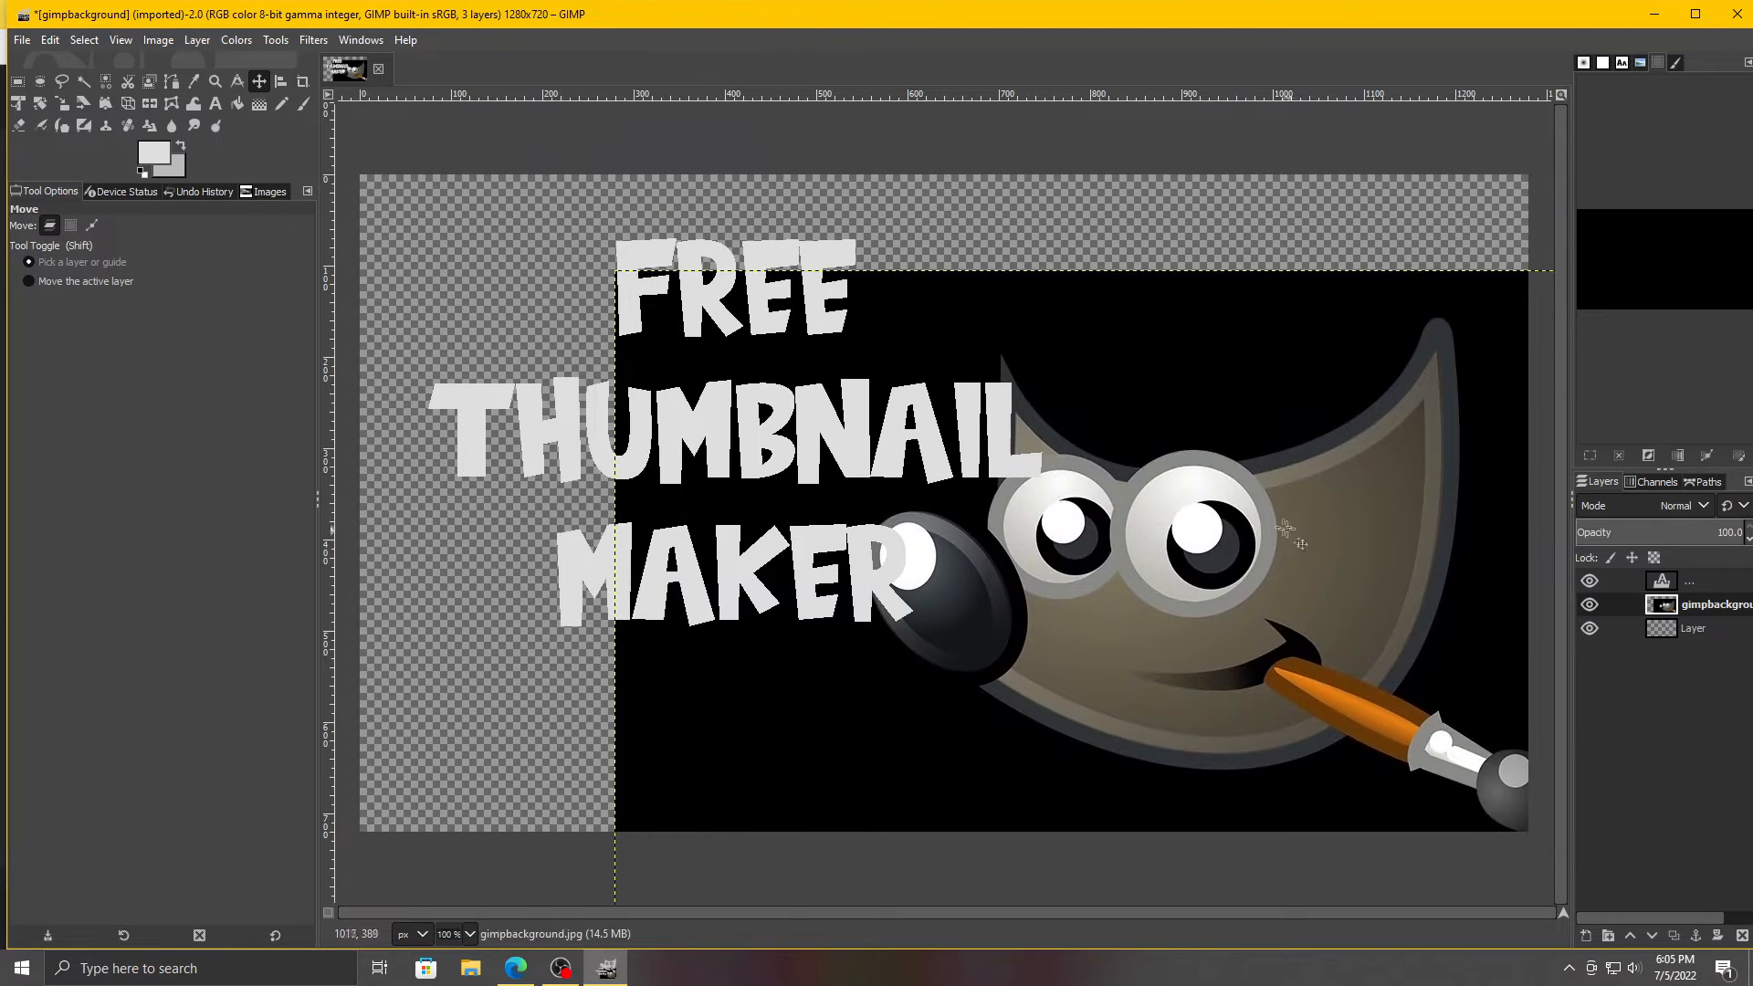
Step: Fill the new layer beneath the gimpbackground layer with black using Bucket Fill
left_click(238, 103)
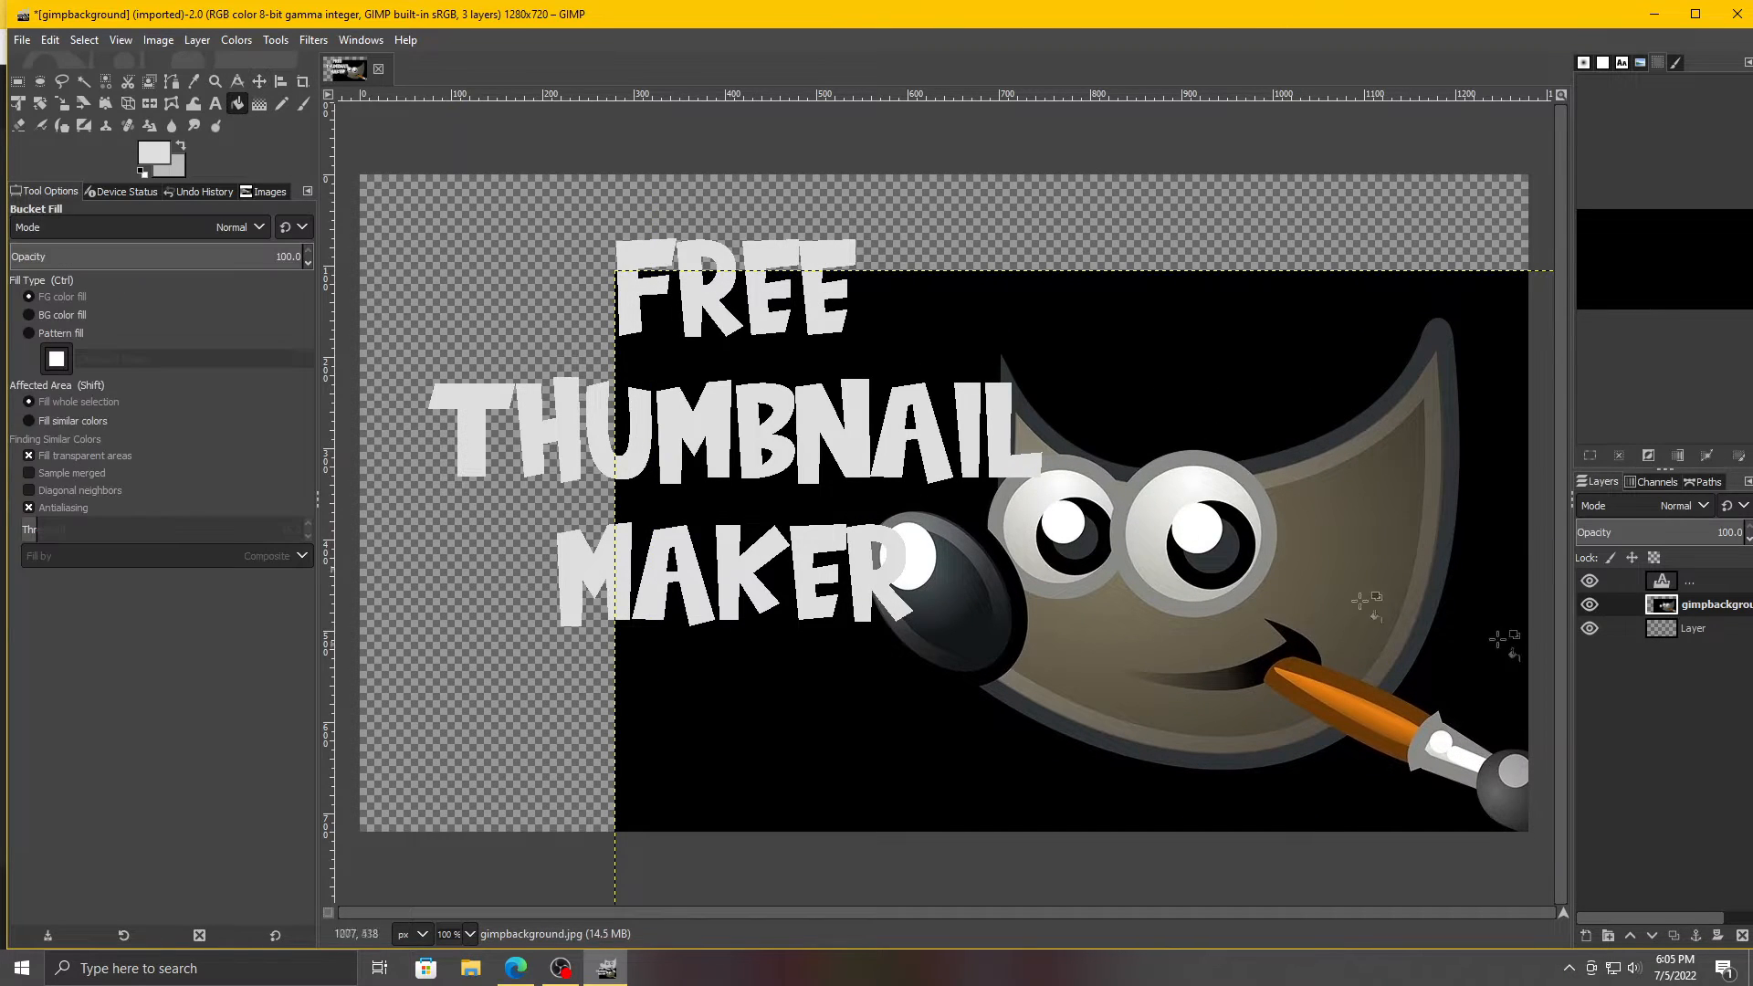
left_click(1700, 630)
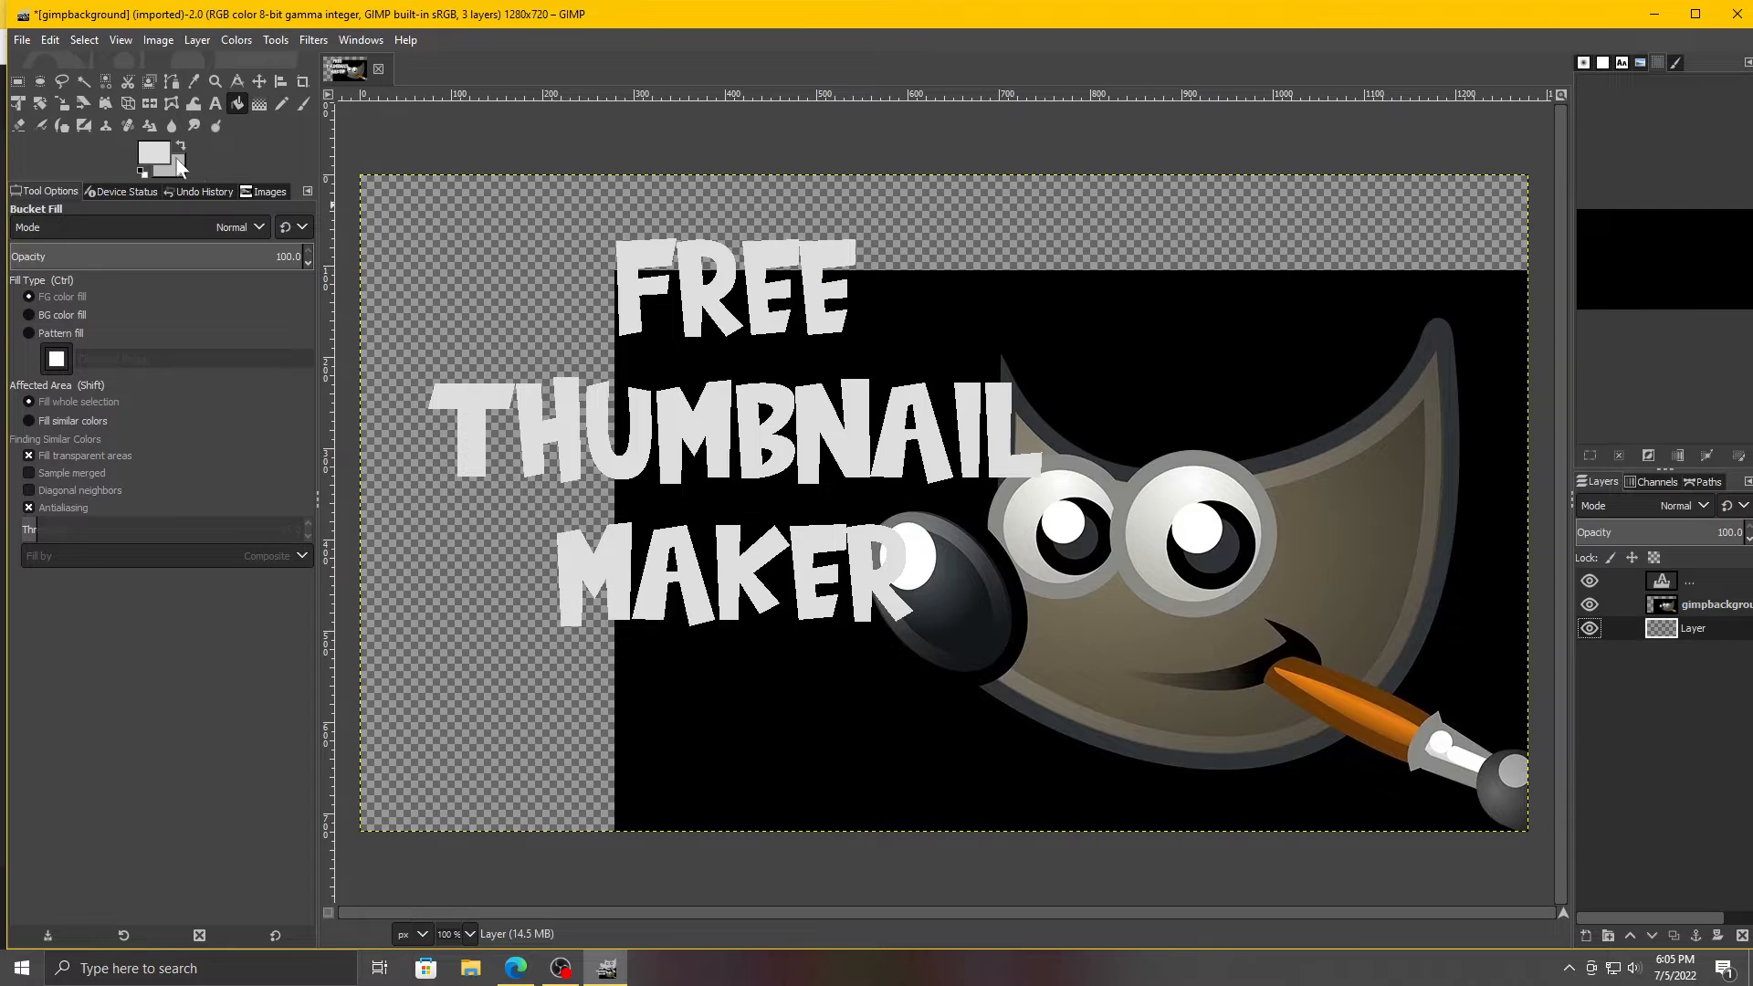
left_click(156, 152)
left_click(326, 256)
left_click(241, 314)
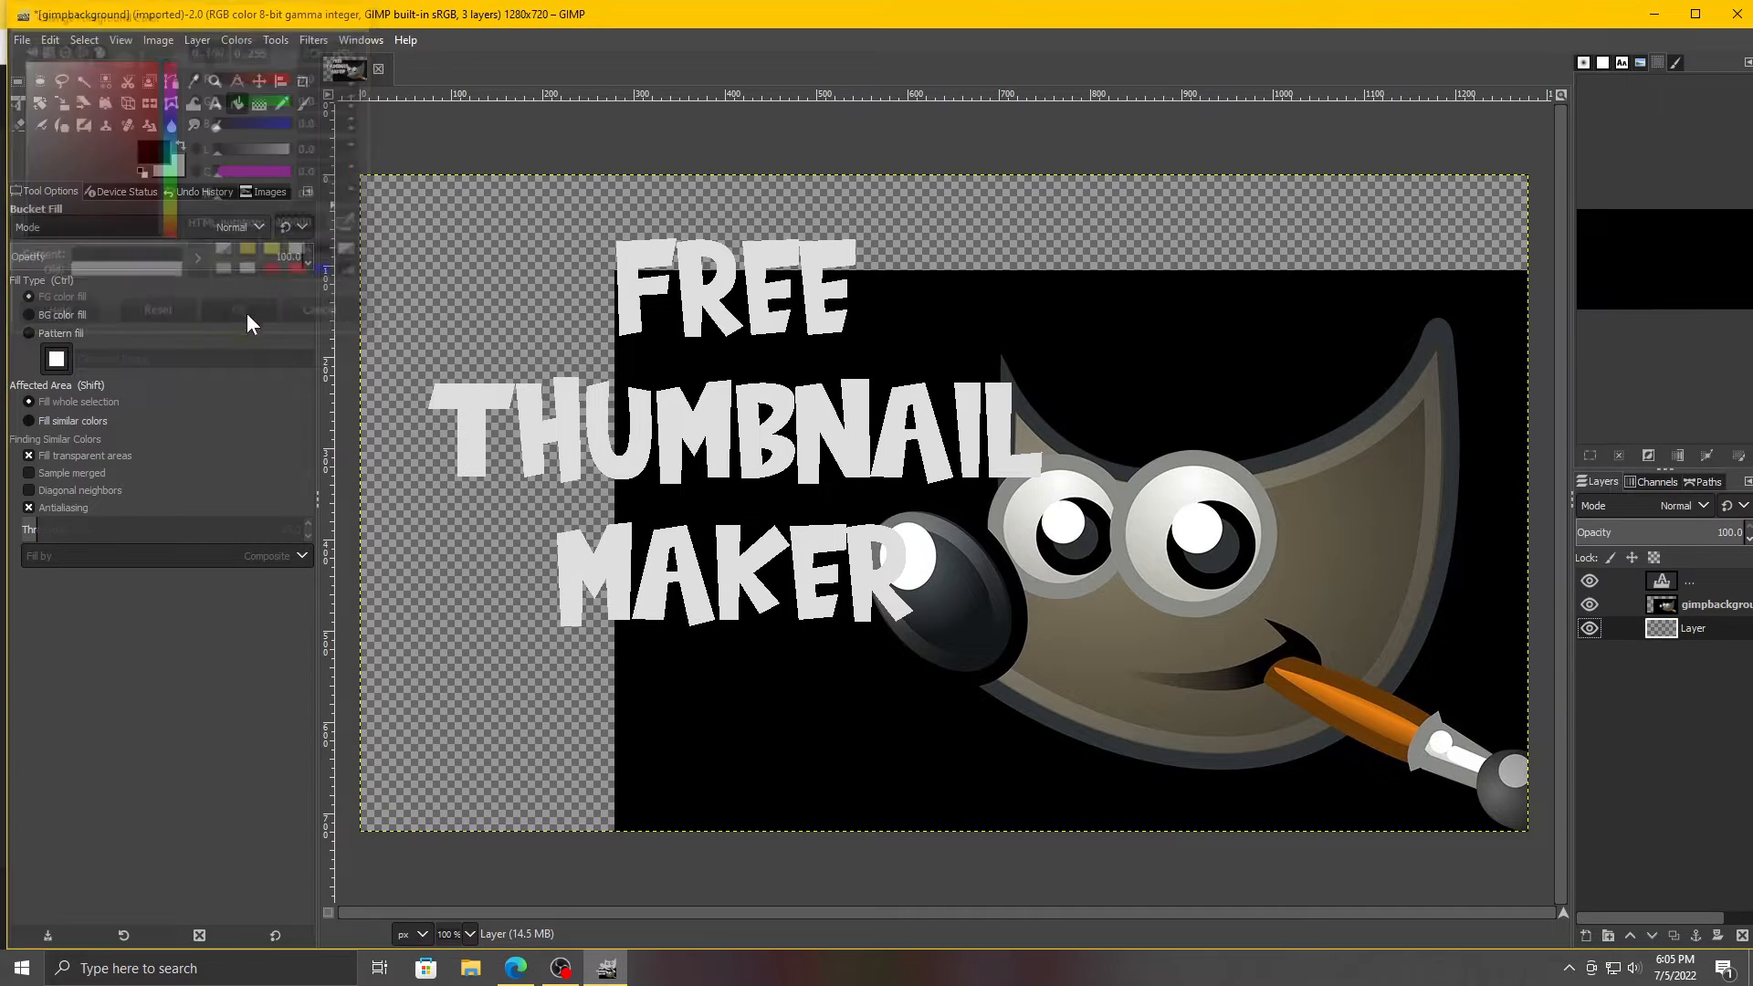
left_click(416, 278)
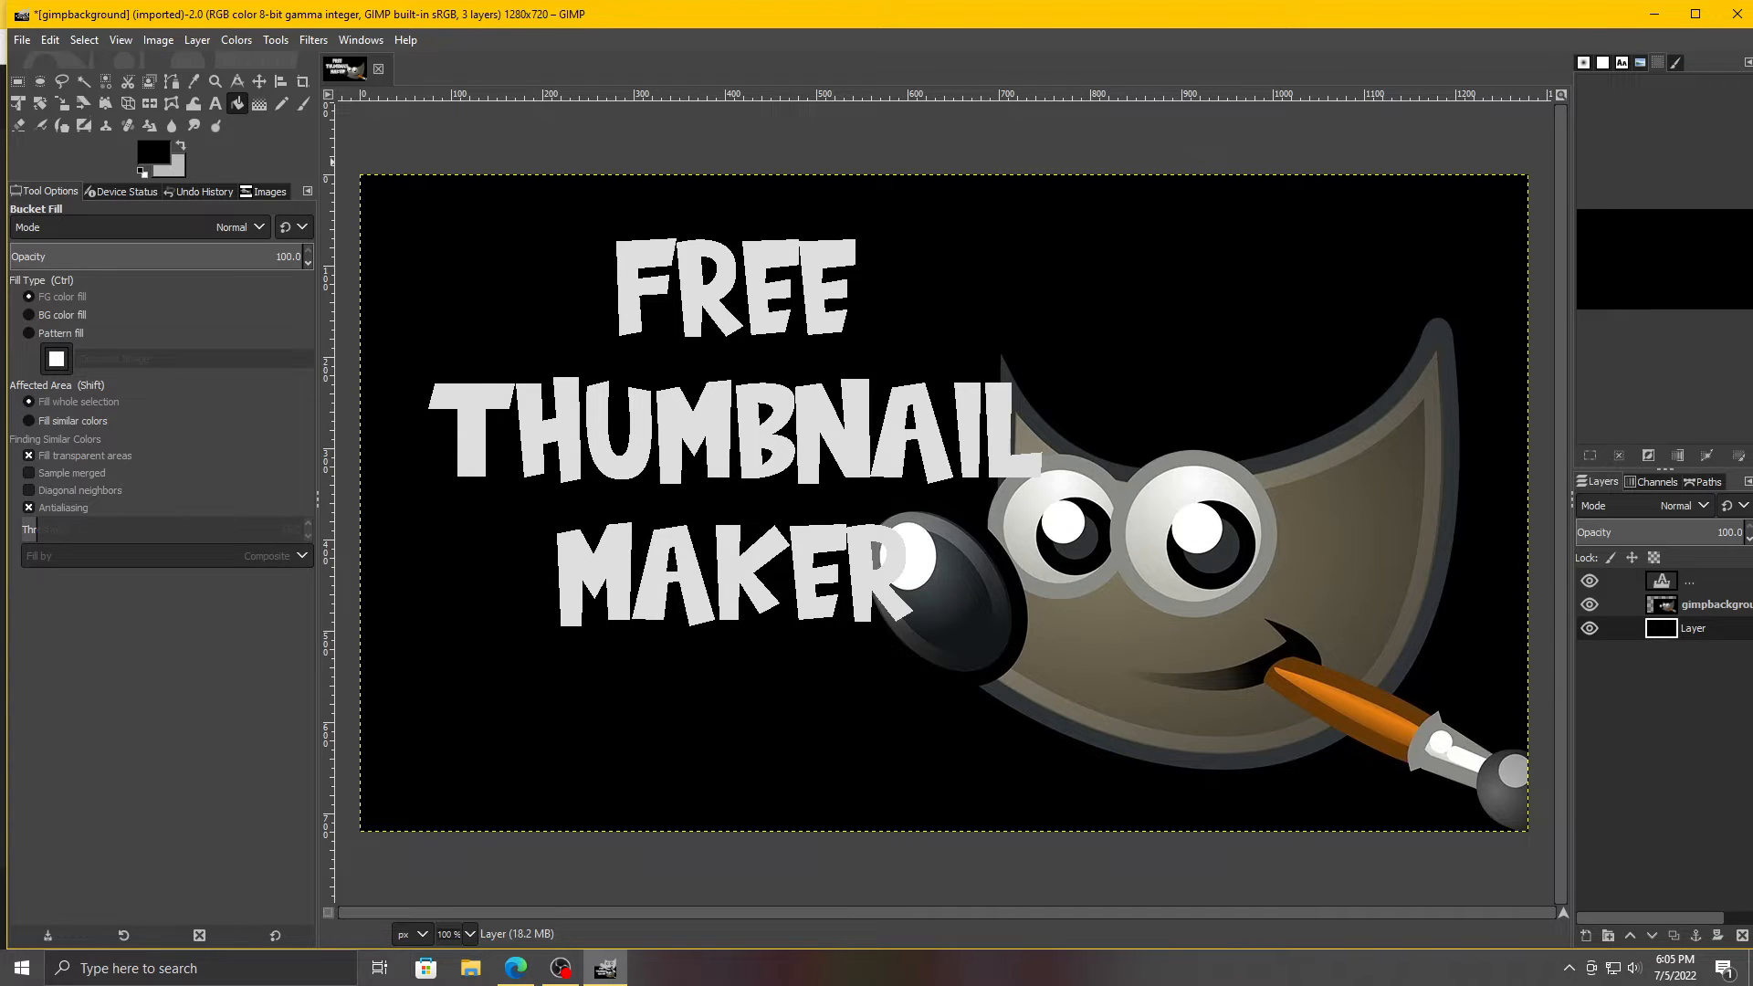
Step: Shift the FREE THUMBNAIL MAKER text toward the image's left edge, using filled justification and a dynamic box
left_click(216, 103)
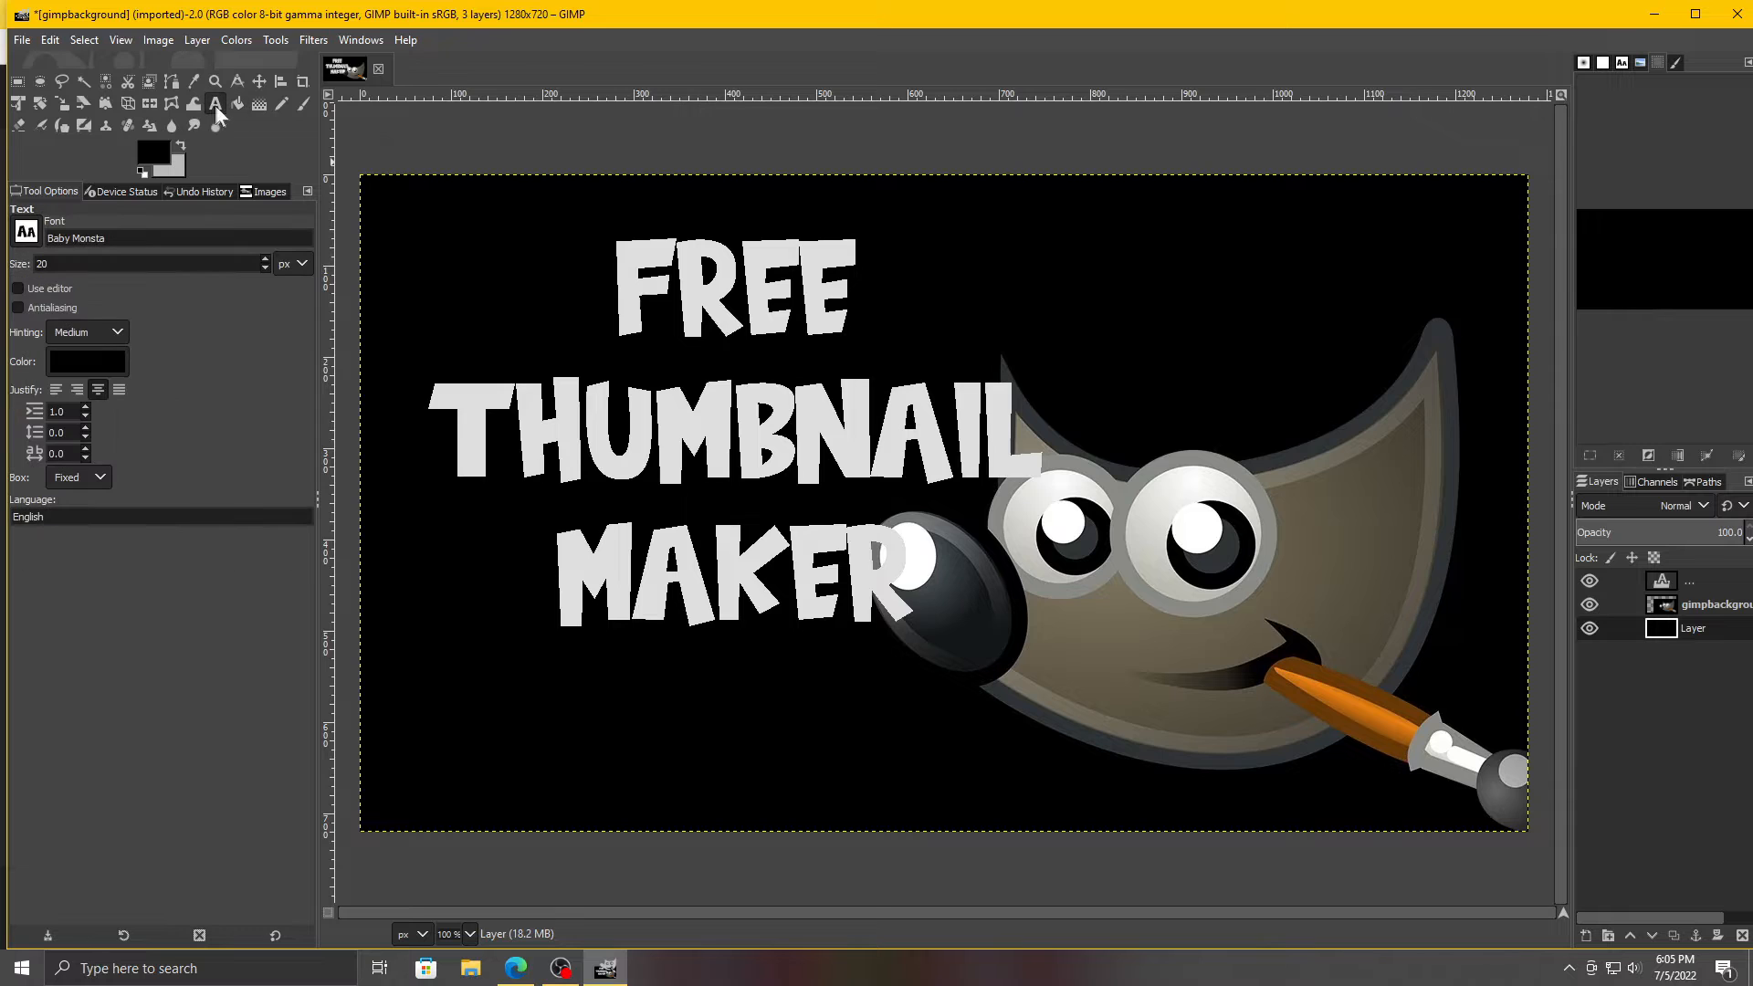
left_click(1689, 581)
left_click(779, 730)
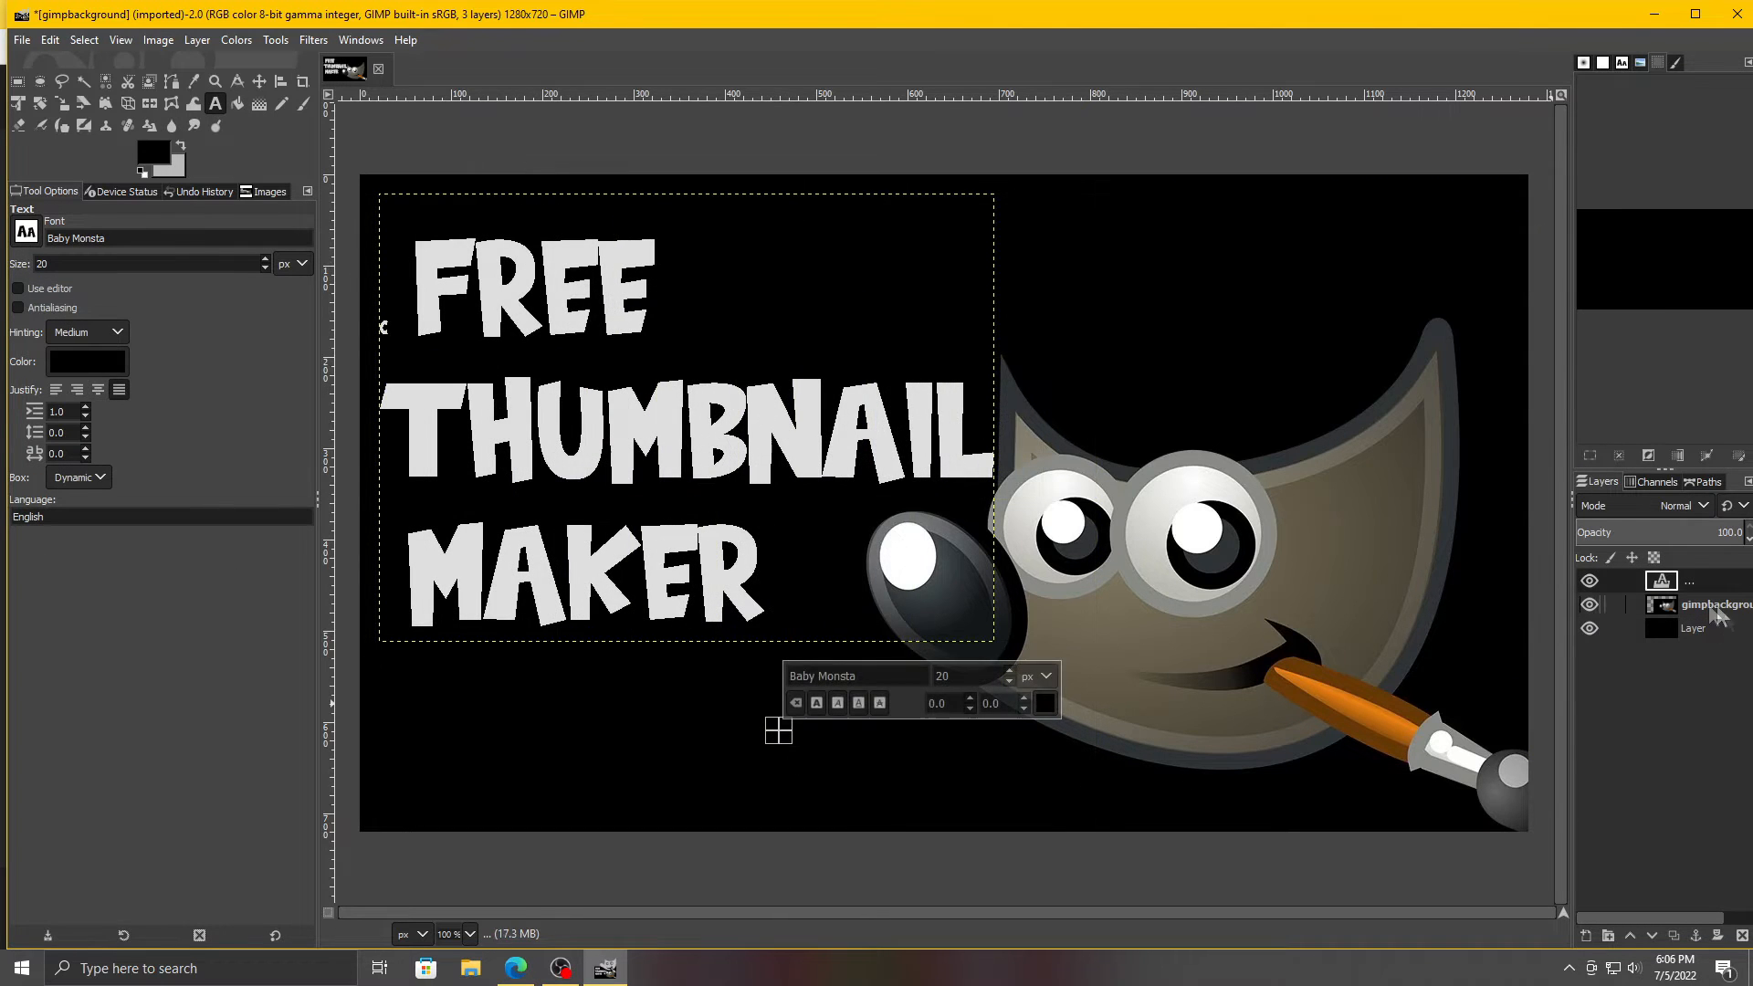
Step: Merge the gimpbackground layer down into the black layer
left_click(1713, 607)
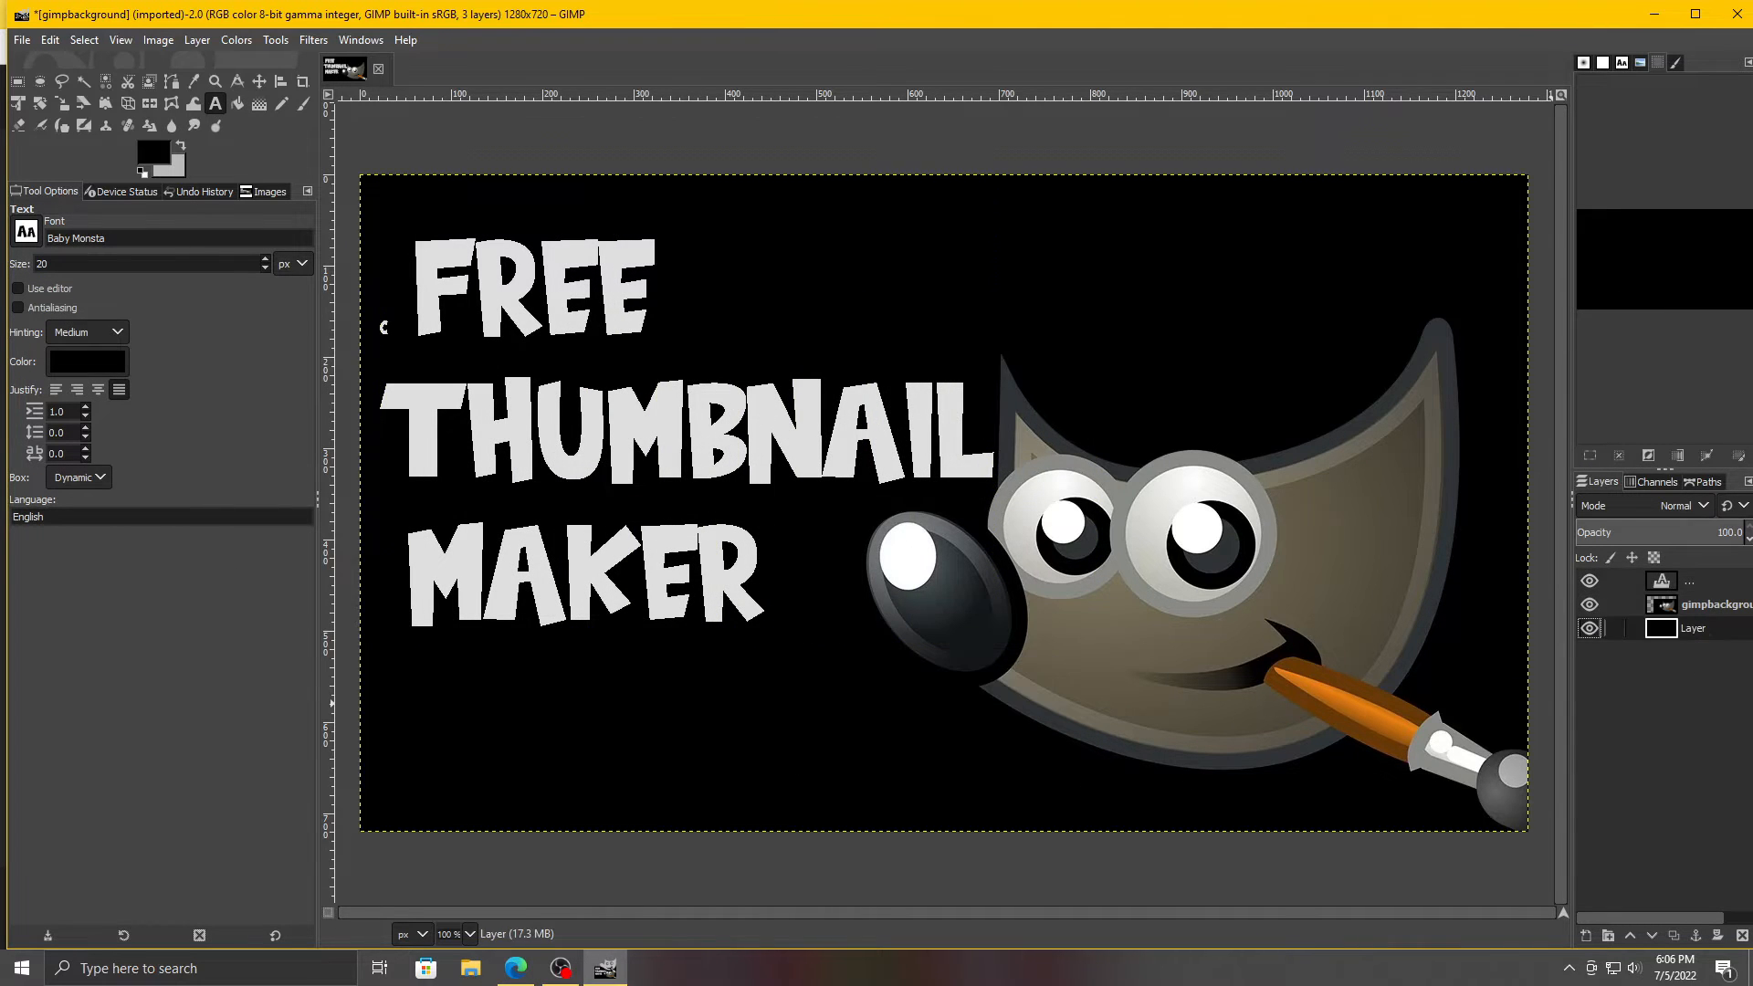
right_click(1712, 607)
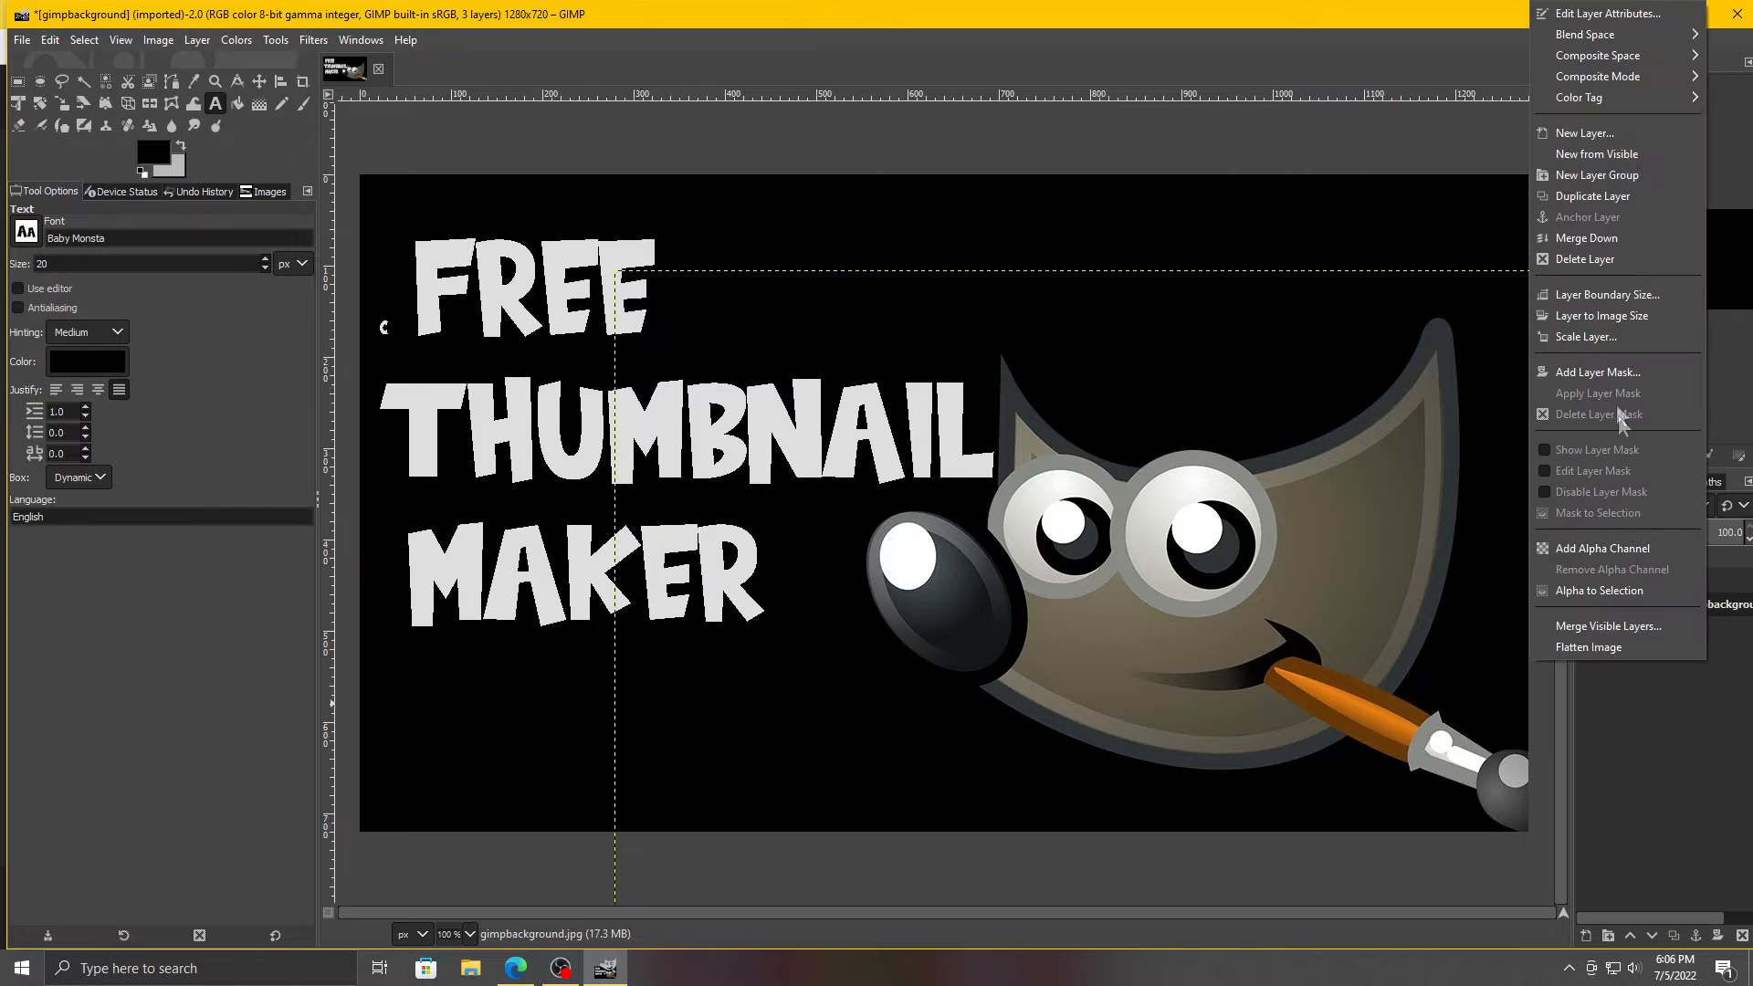
left_click(1609, 255)
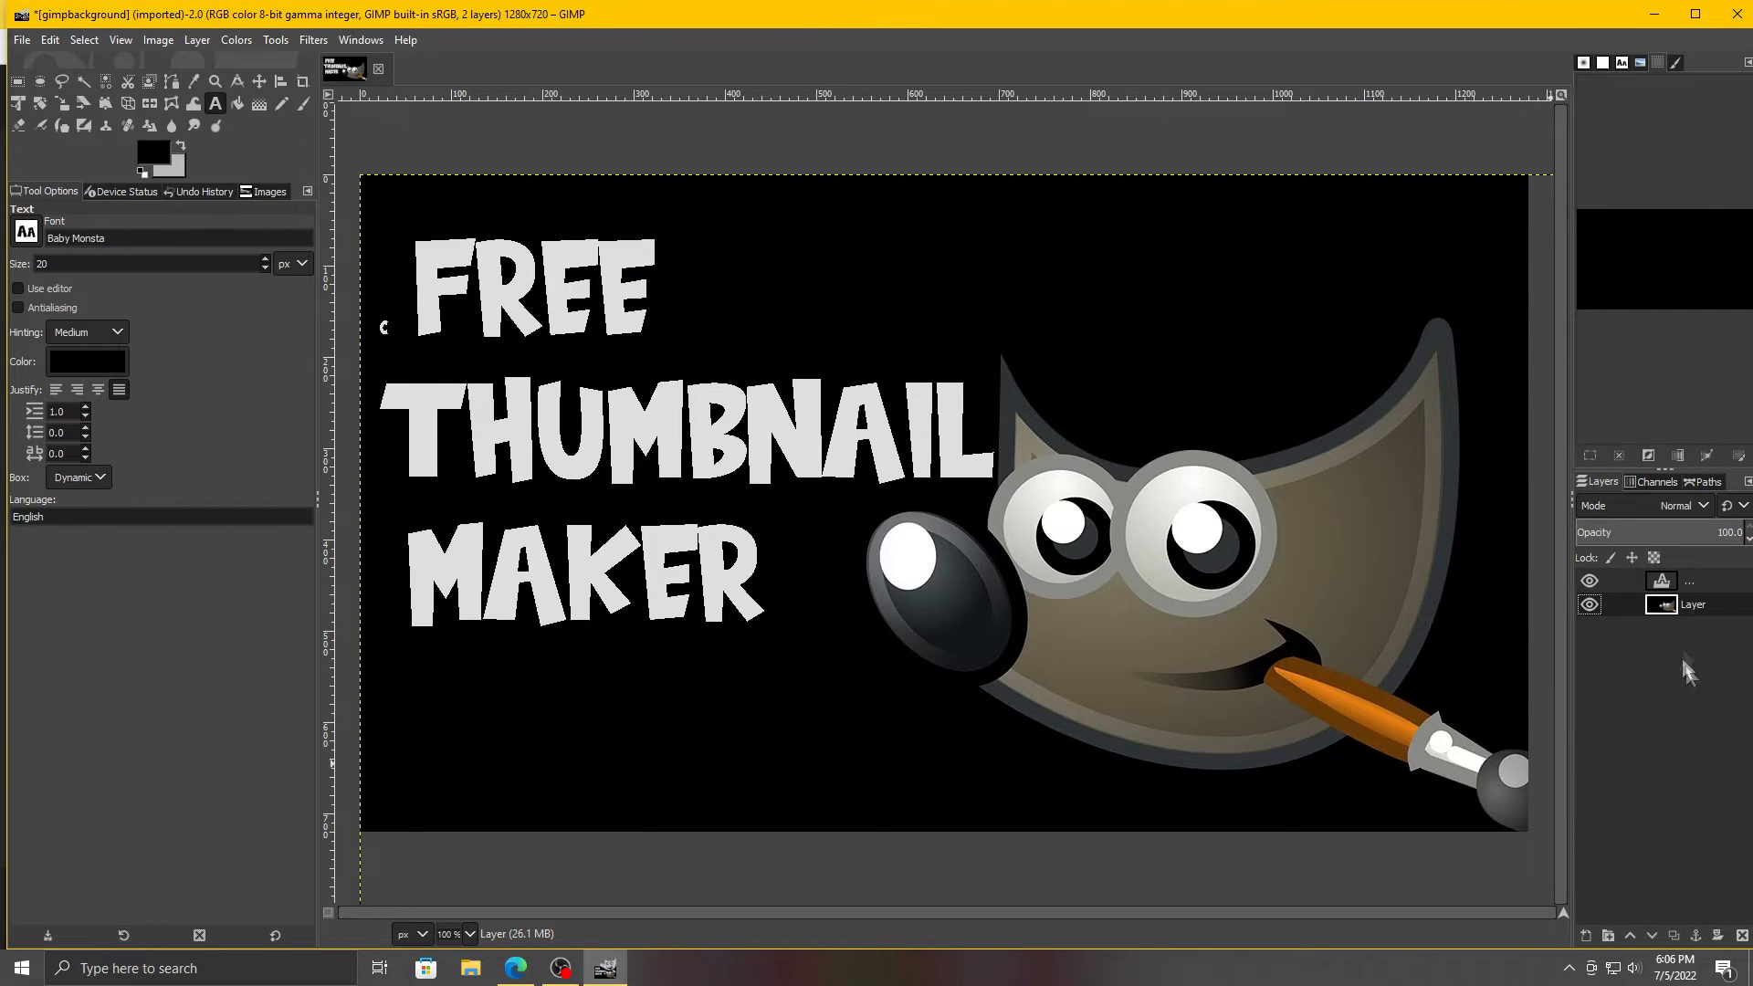
Step: Create a new 1280 × 720 px transparent layer between the text layer and the merged background
right_click(1716, 606)
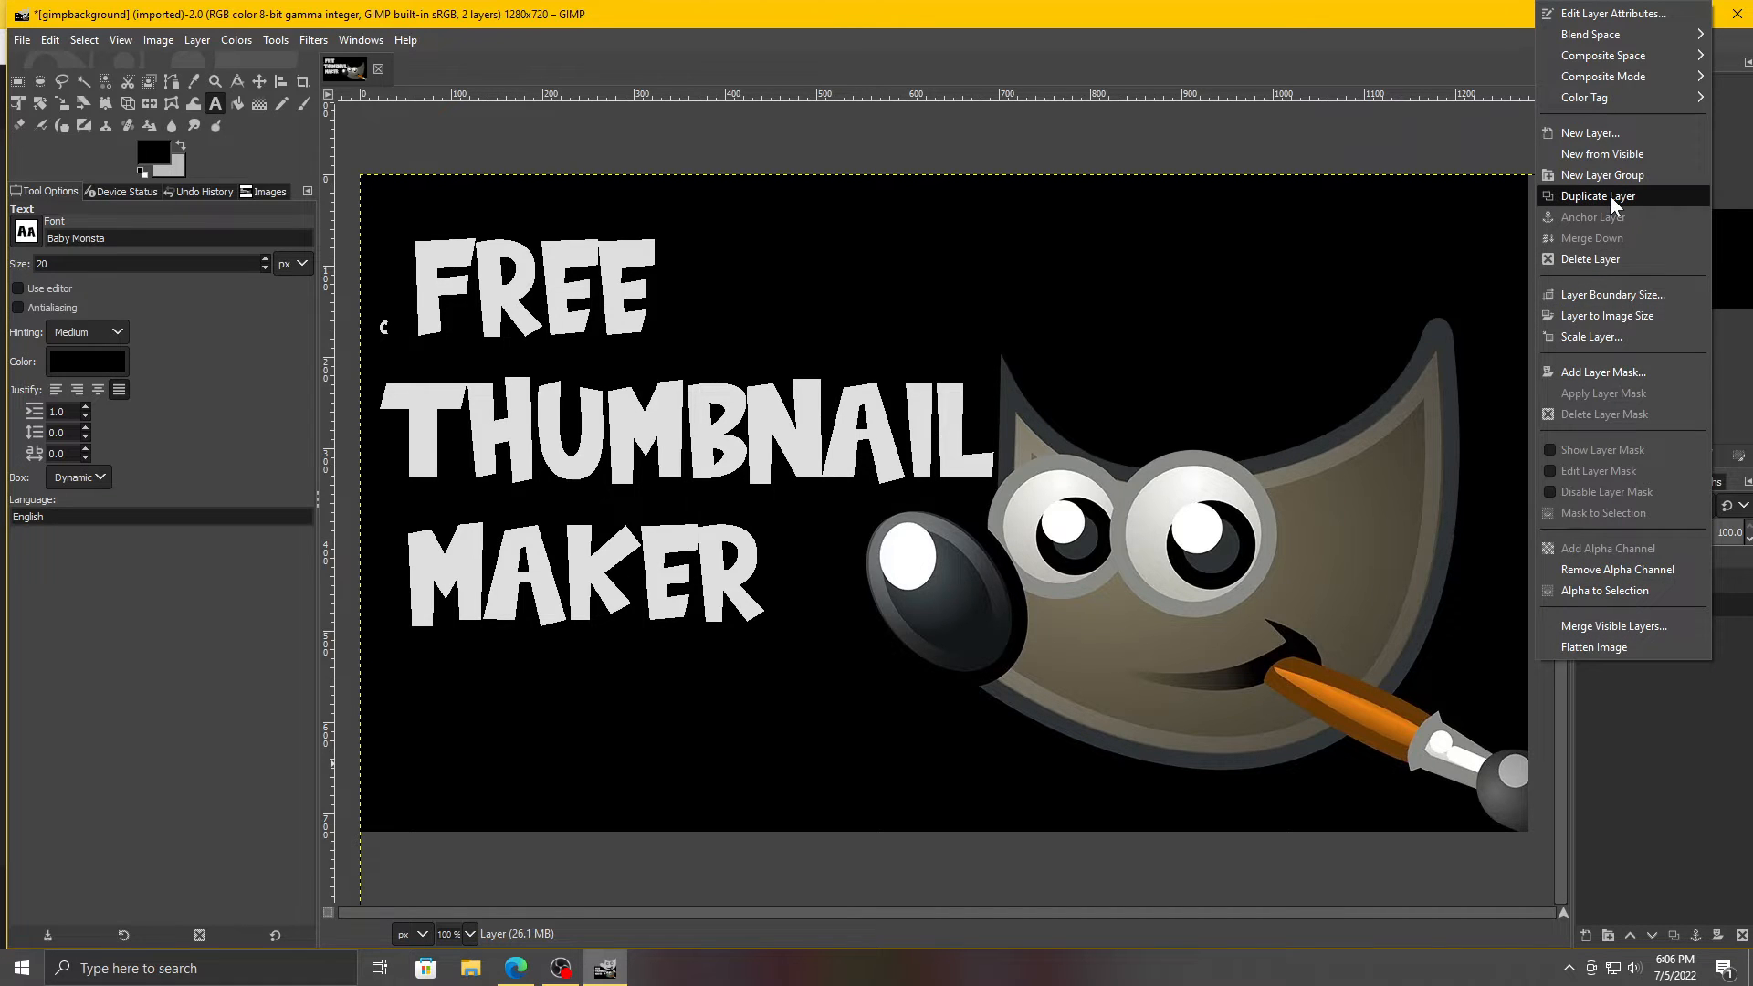
left_click(1590, 134)
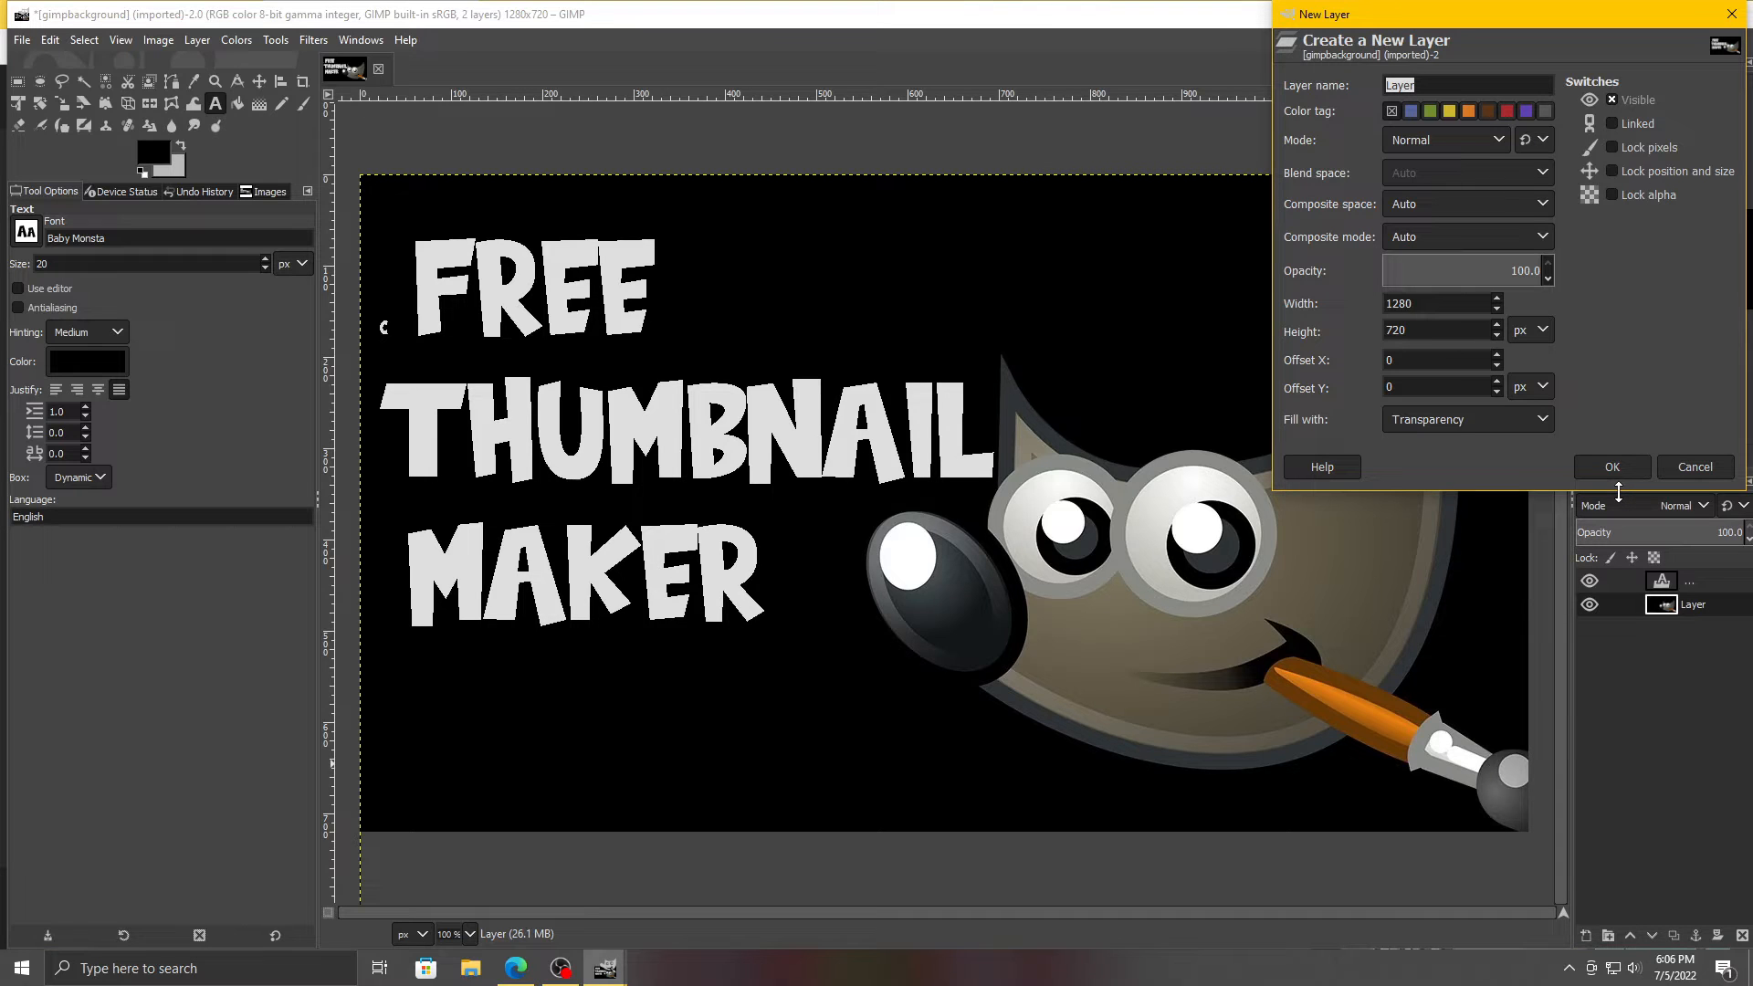
left_click(1615, 466)
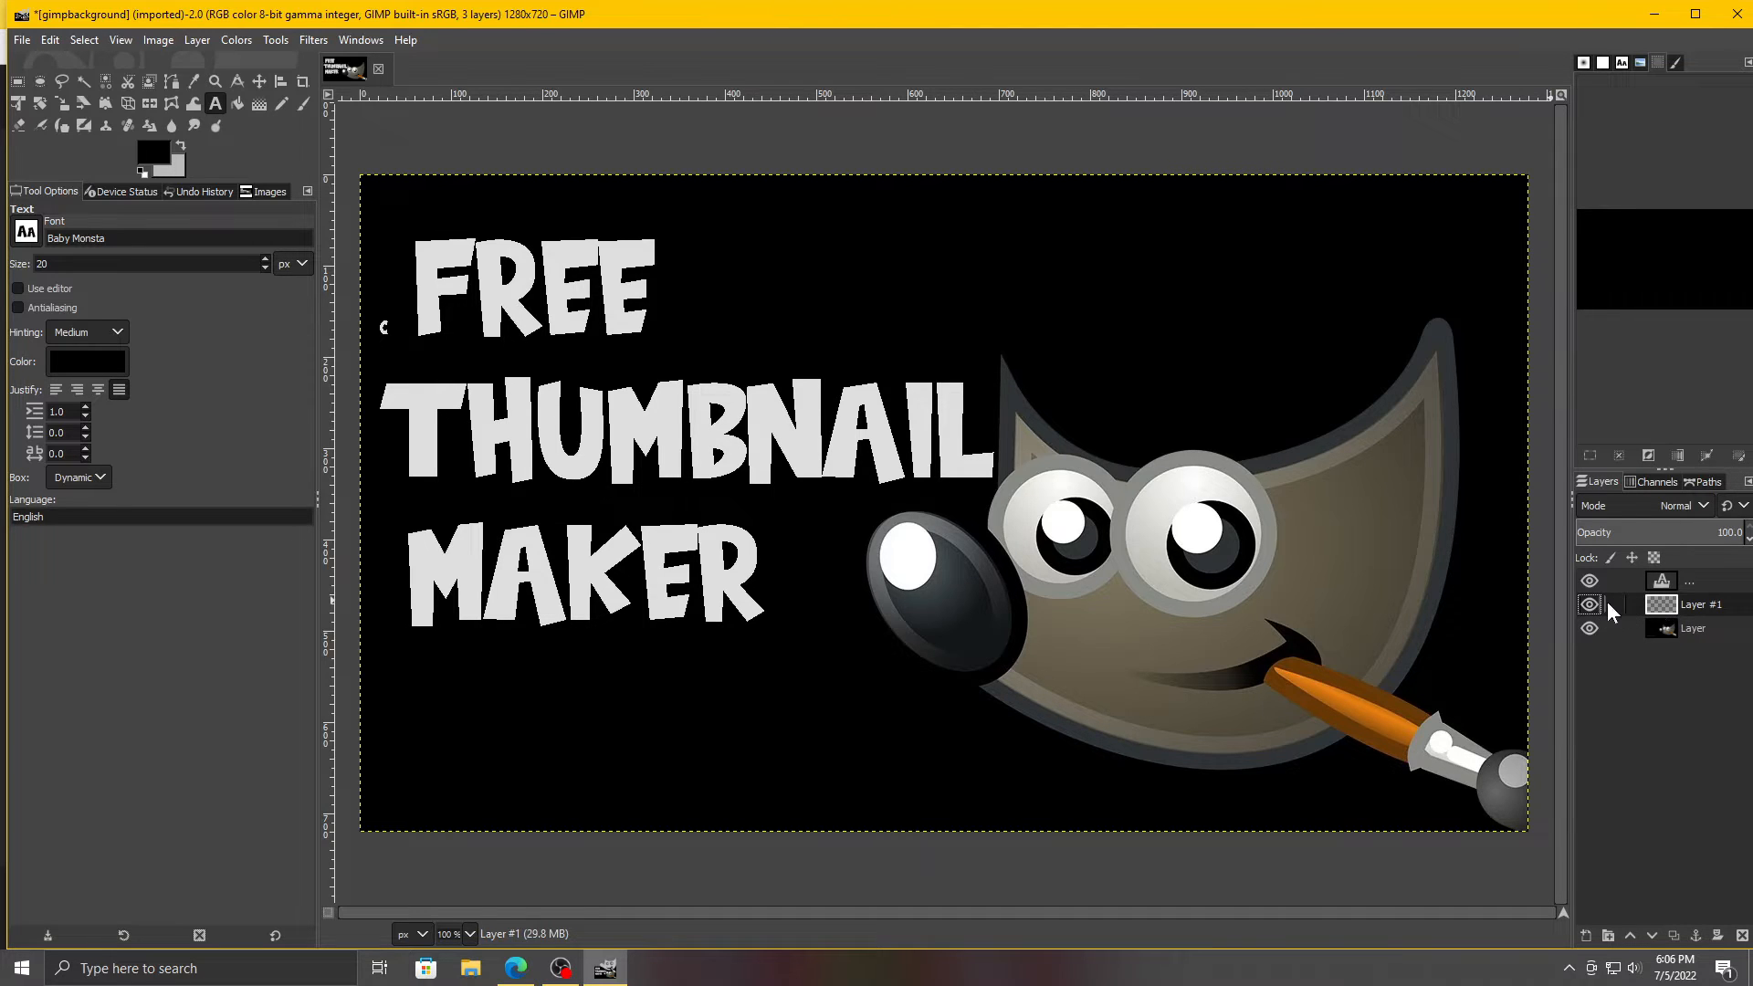
Step: Select the FREE THUMBNAIL MAKER letter shapes from the text layer's alpha and grow the selection by 11 px
left_click(1698, 584)
right_click(1700, 588)
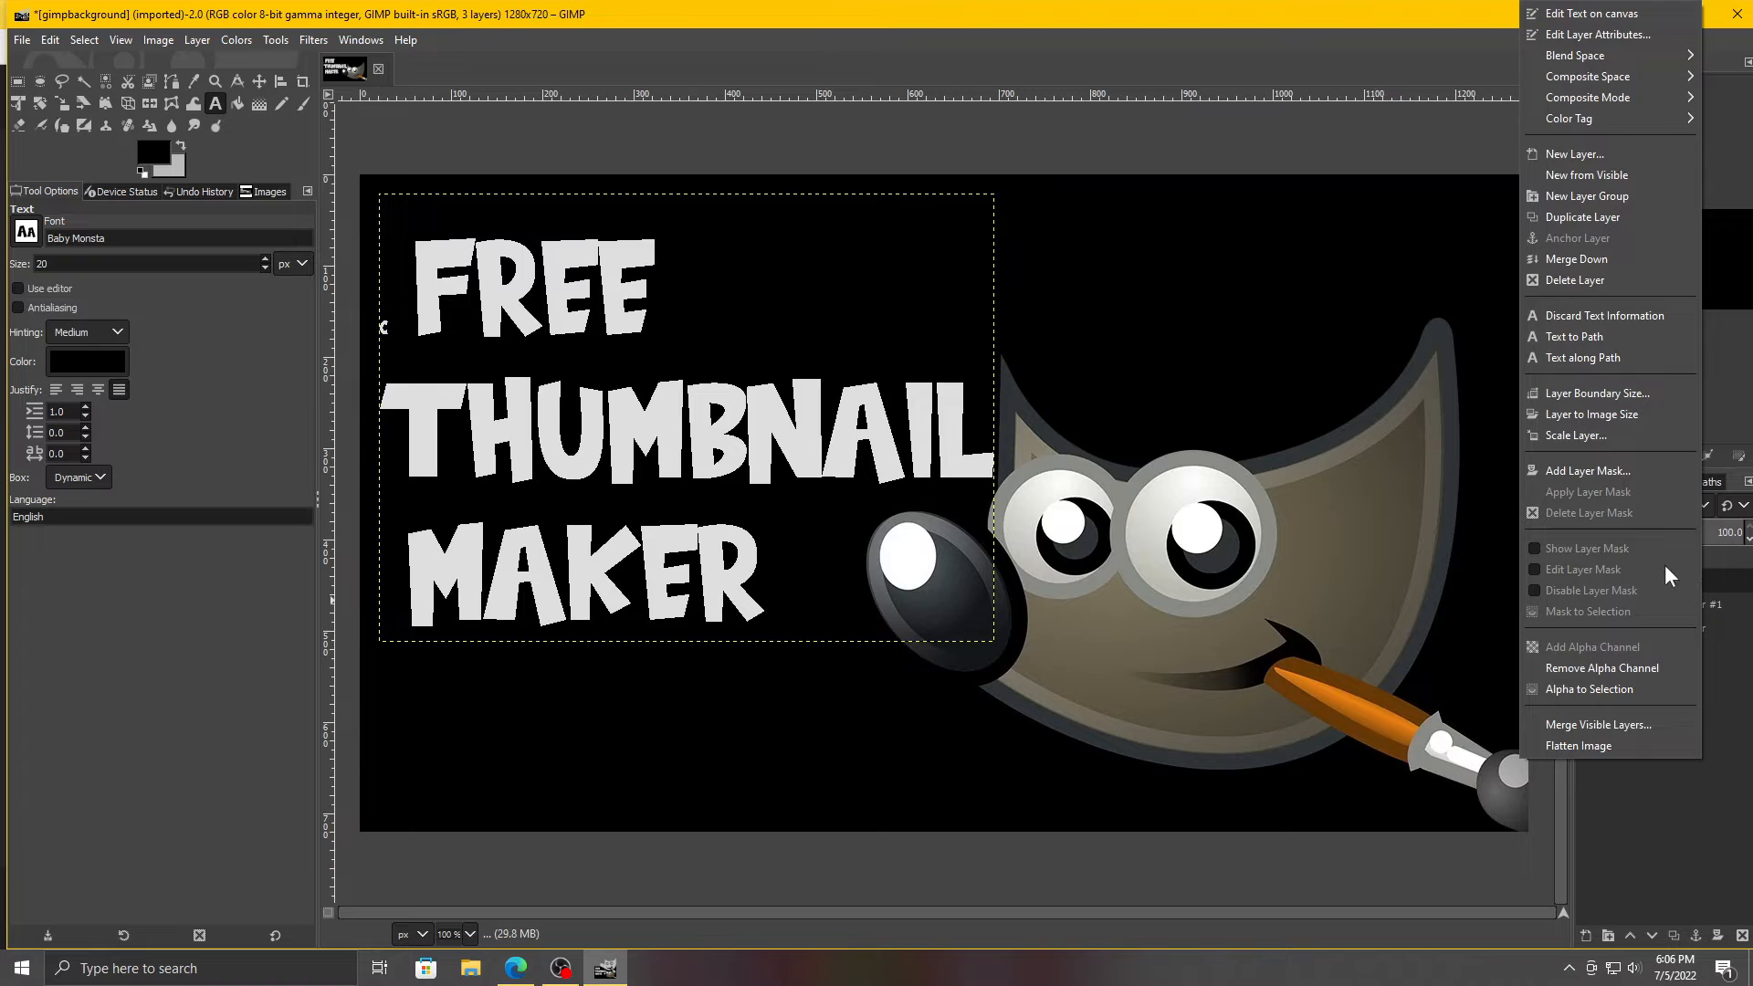
left_click(1605, 689)
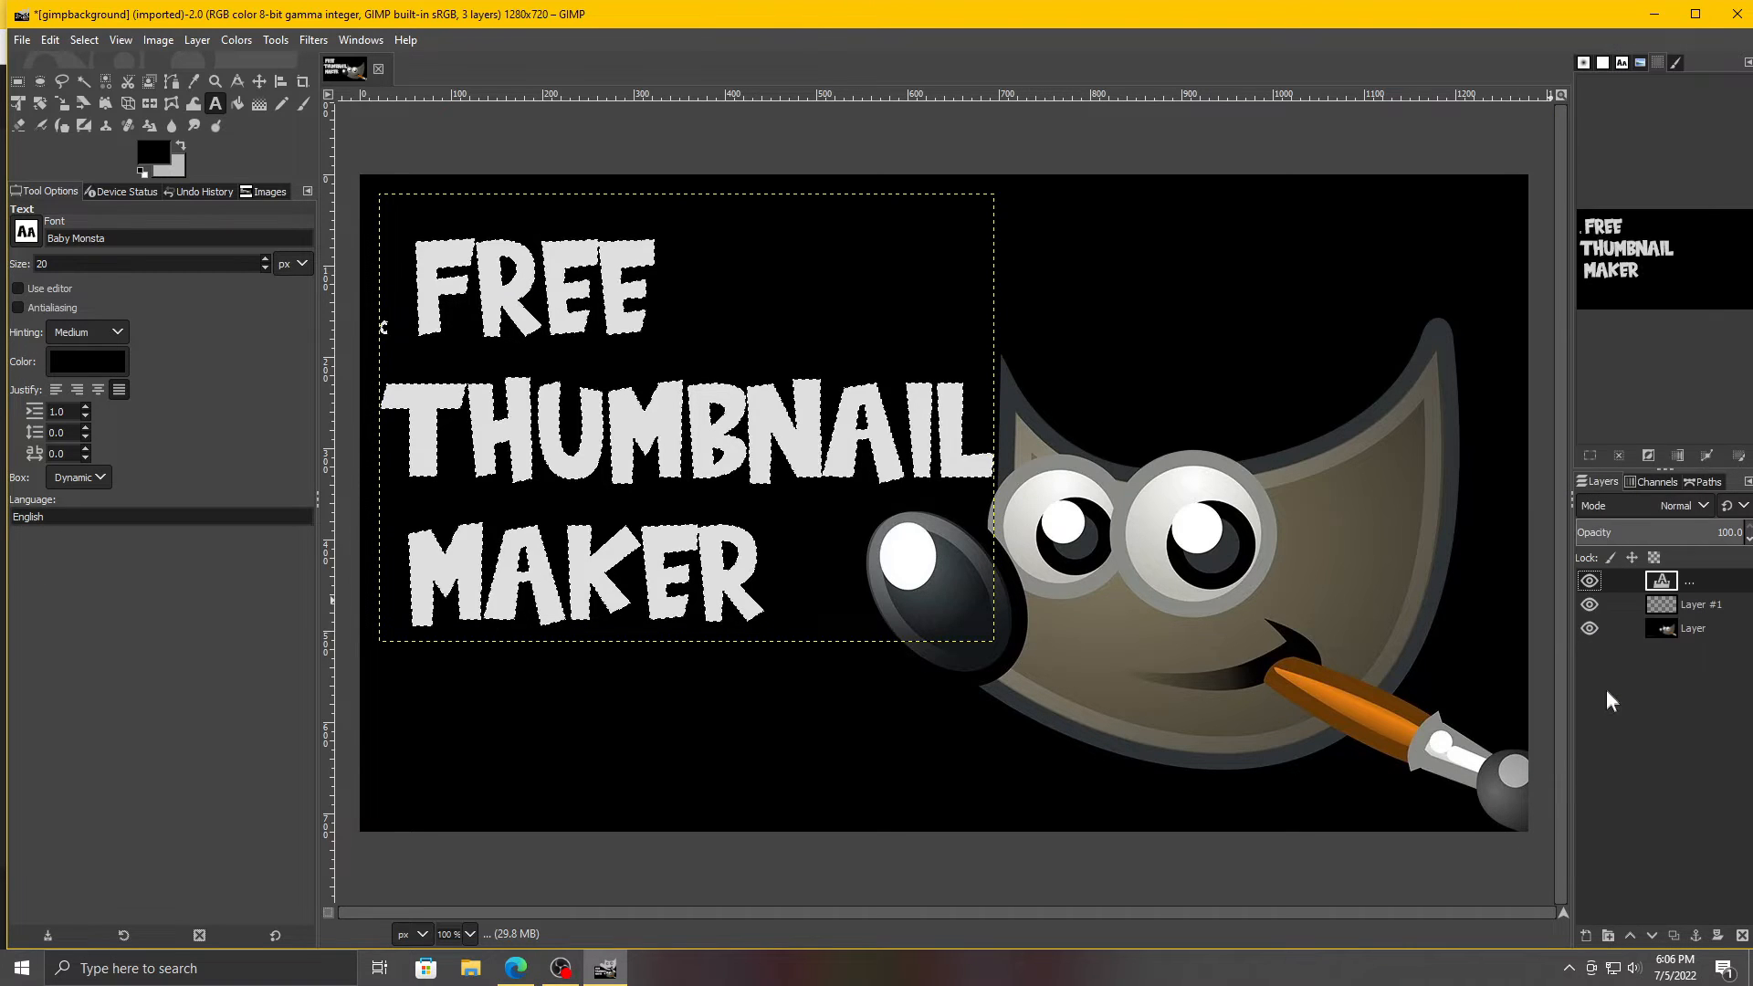
left_click(84, 39)
left_click(110, 291)
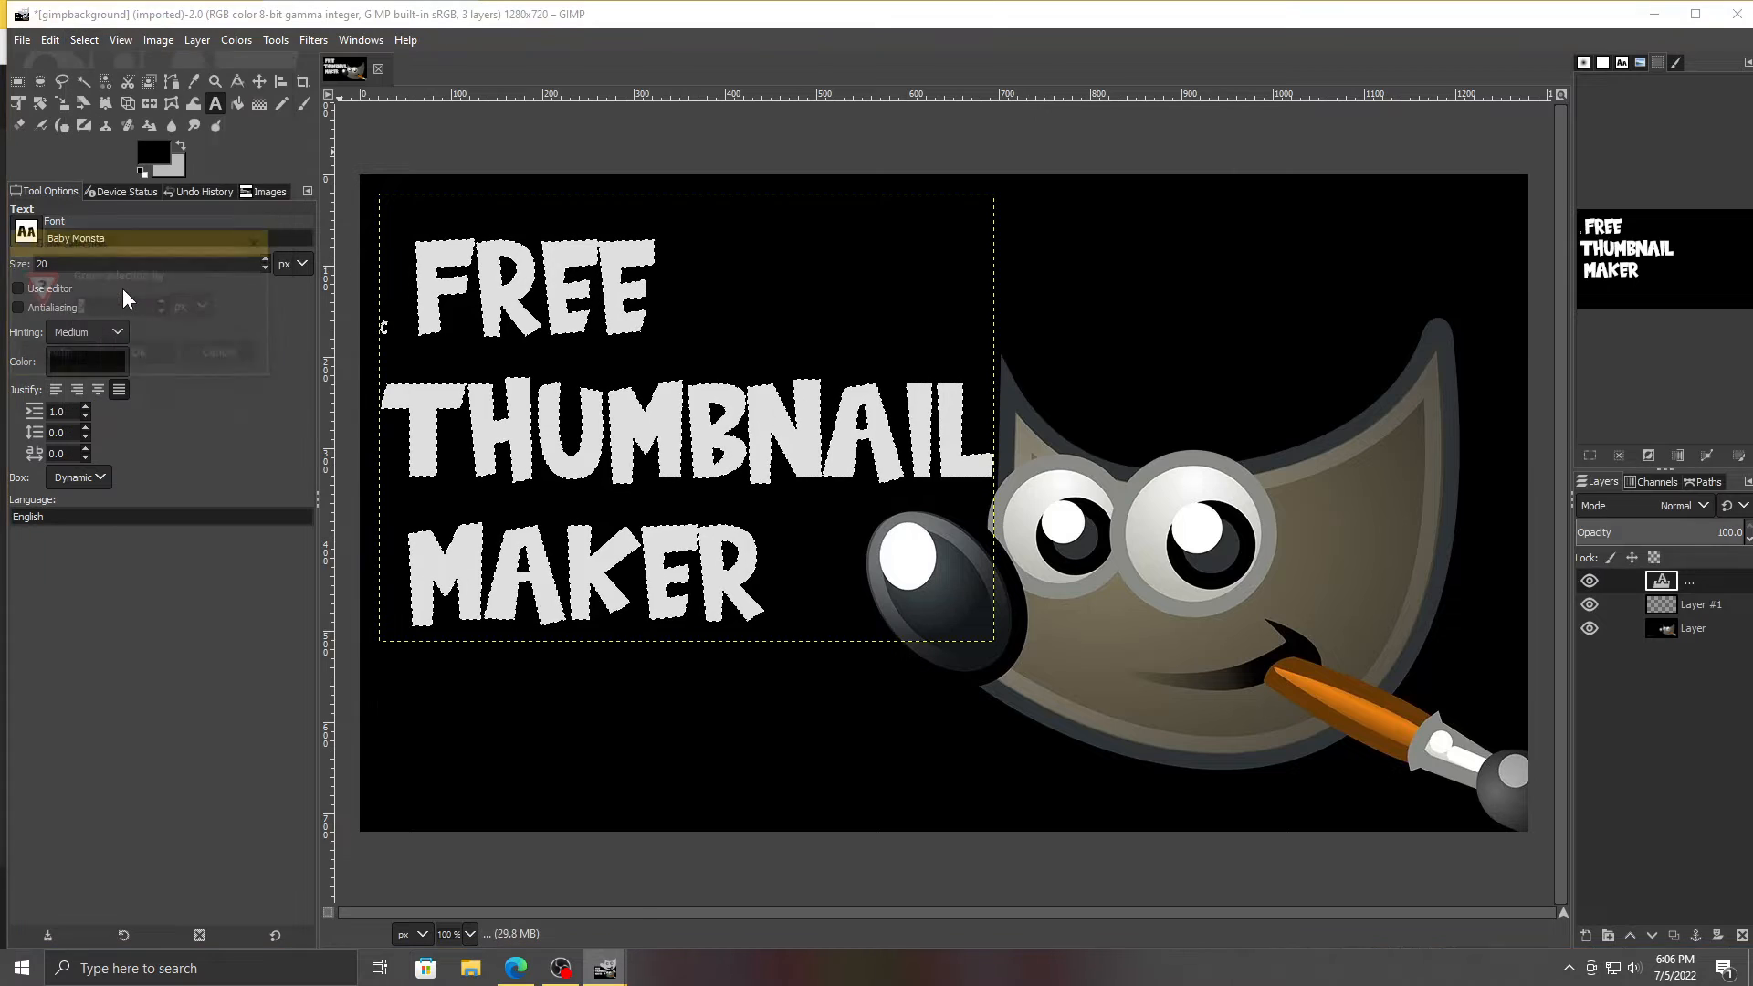
left_click(163, 302)
left_click(150, 356)
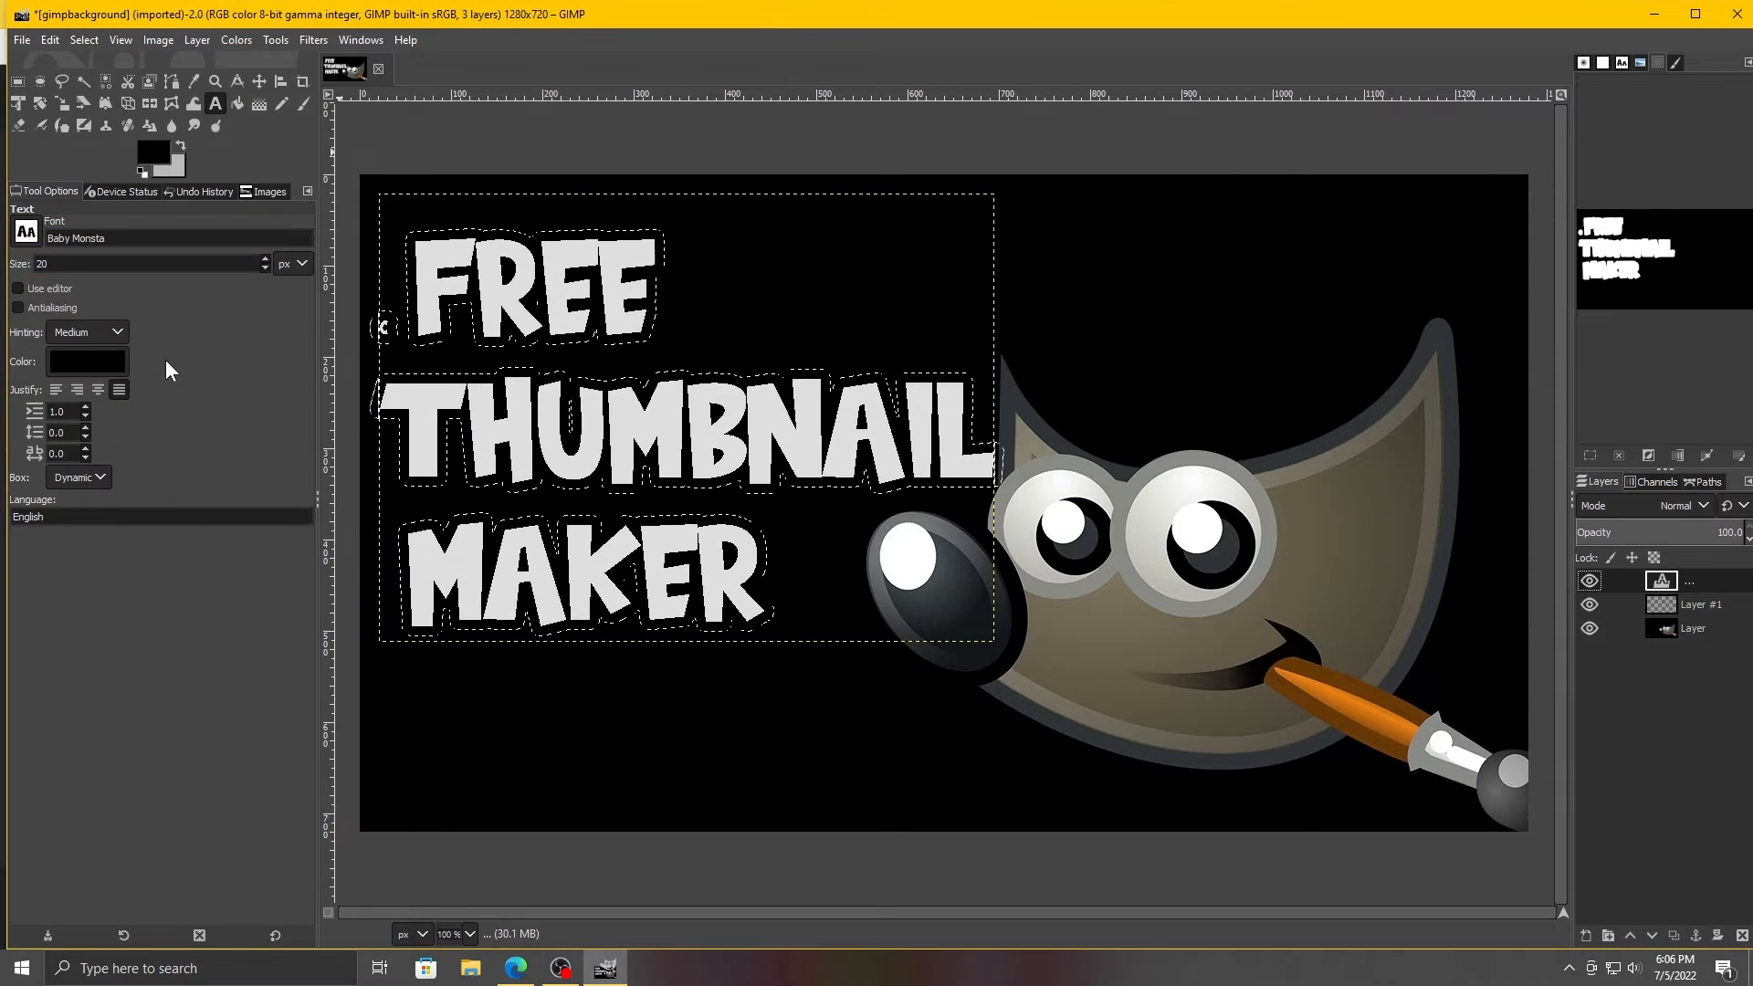
Step: Choose Bucket Fill with a red foreground color and make Layer #1 the active layer
left_click(241, 97)
left_click(157, 160)
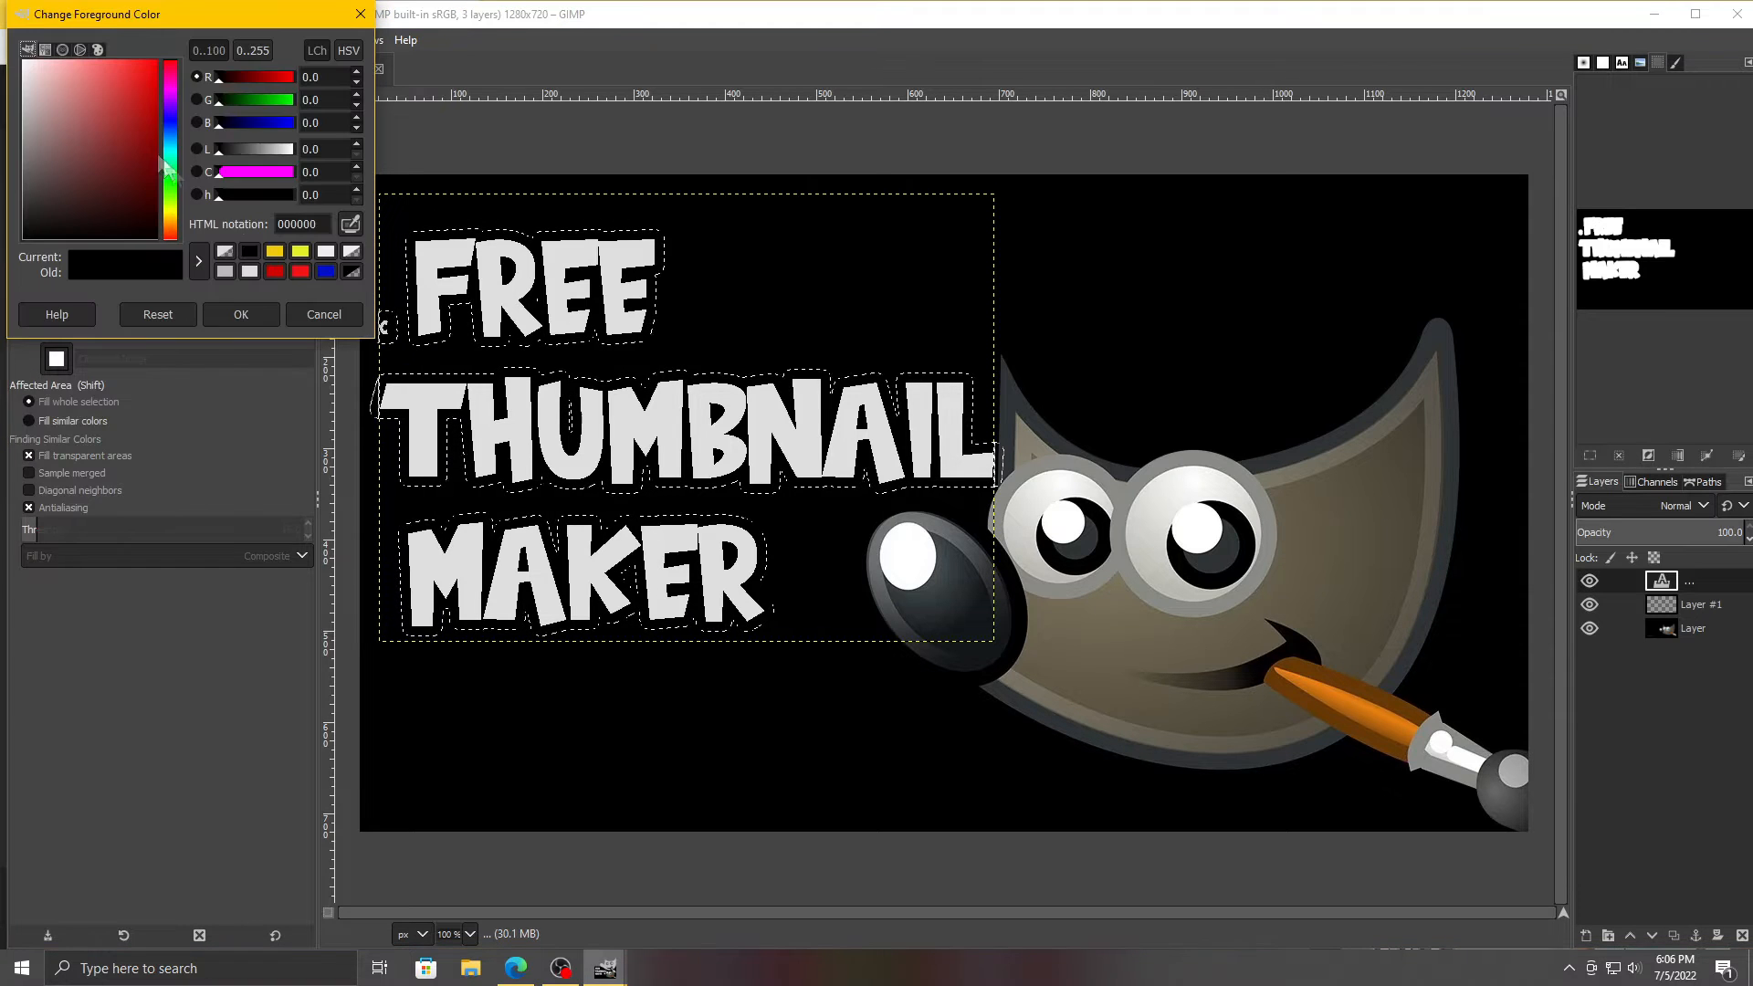
left_click(275, 271)
left_click(241, 314)
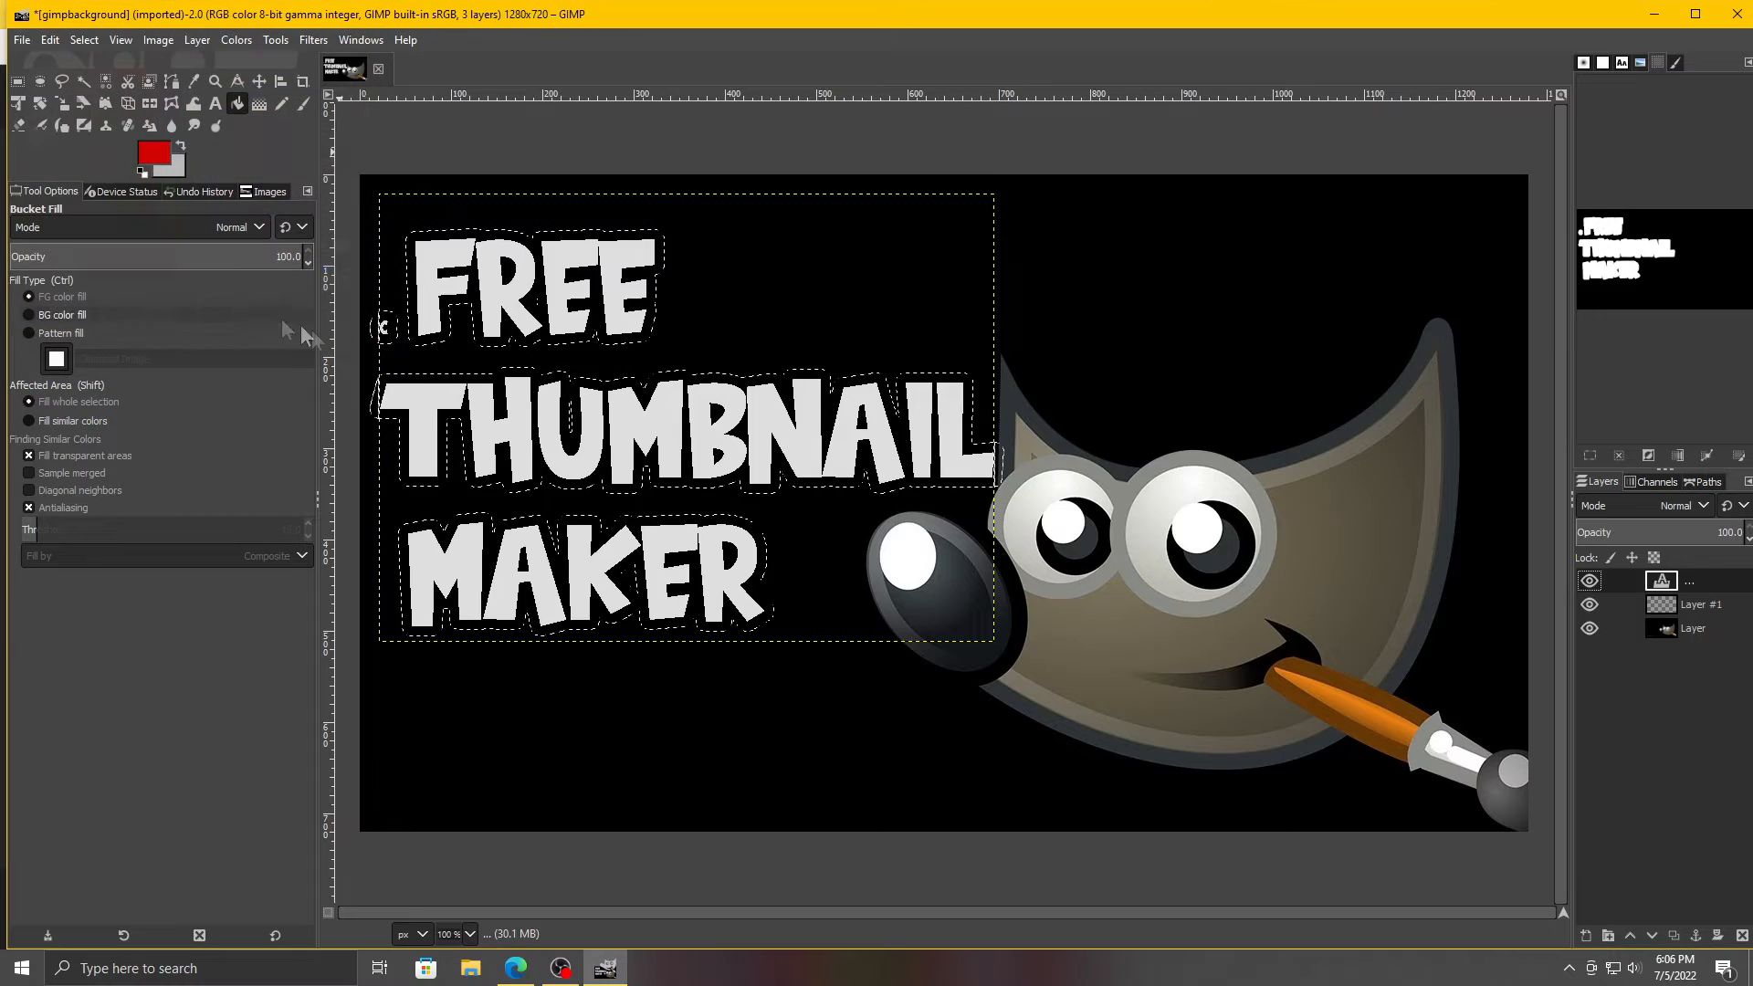
left_click(1716, 610)
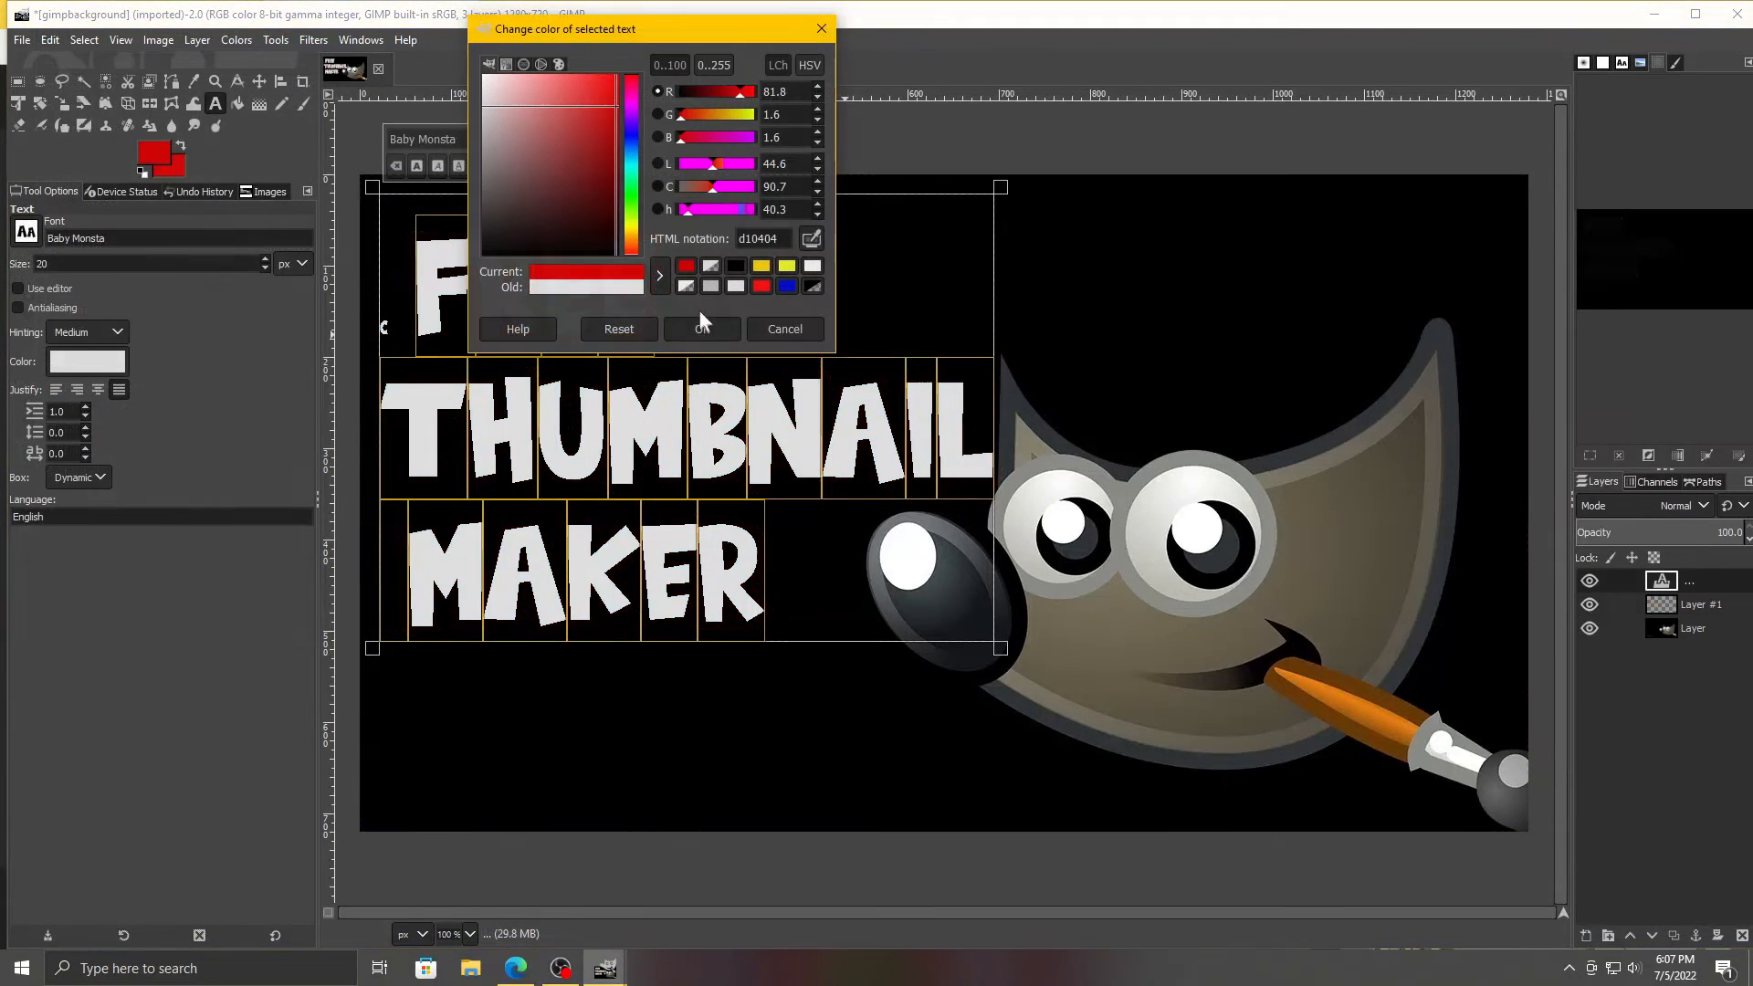
Step: Change the color of the FREE THUMBNAIL MAKER text to red d10404 and reselect its layer
left_click(701, 327)
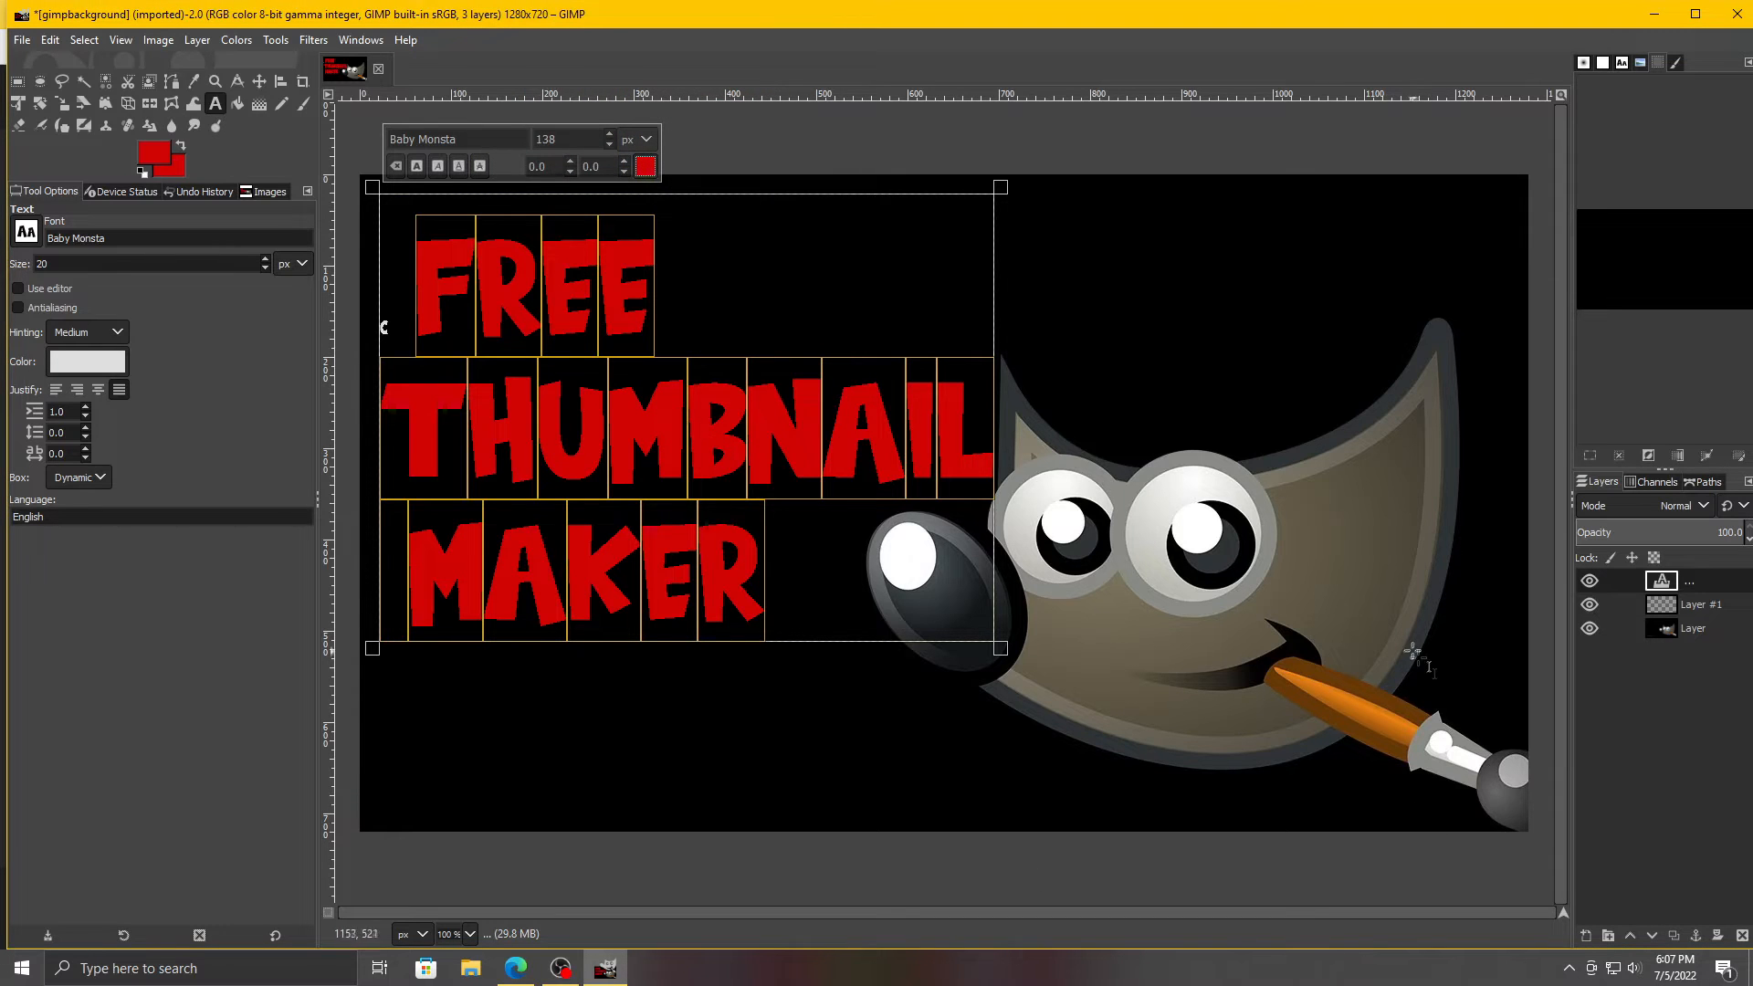
left_click(1692, 584)
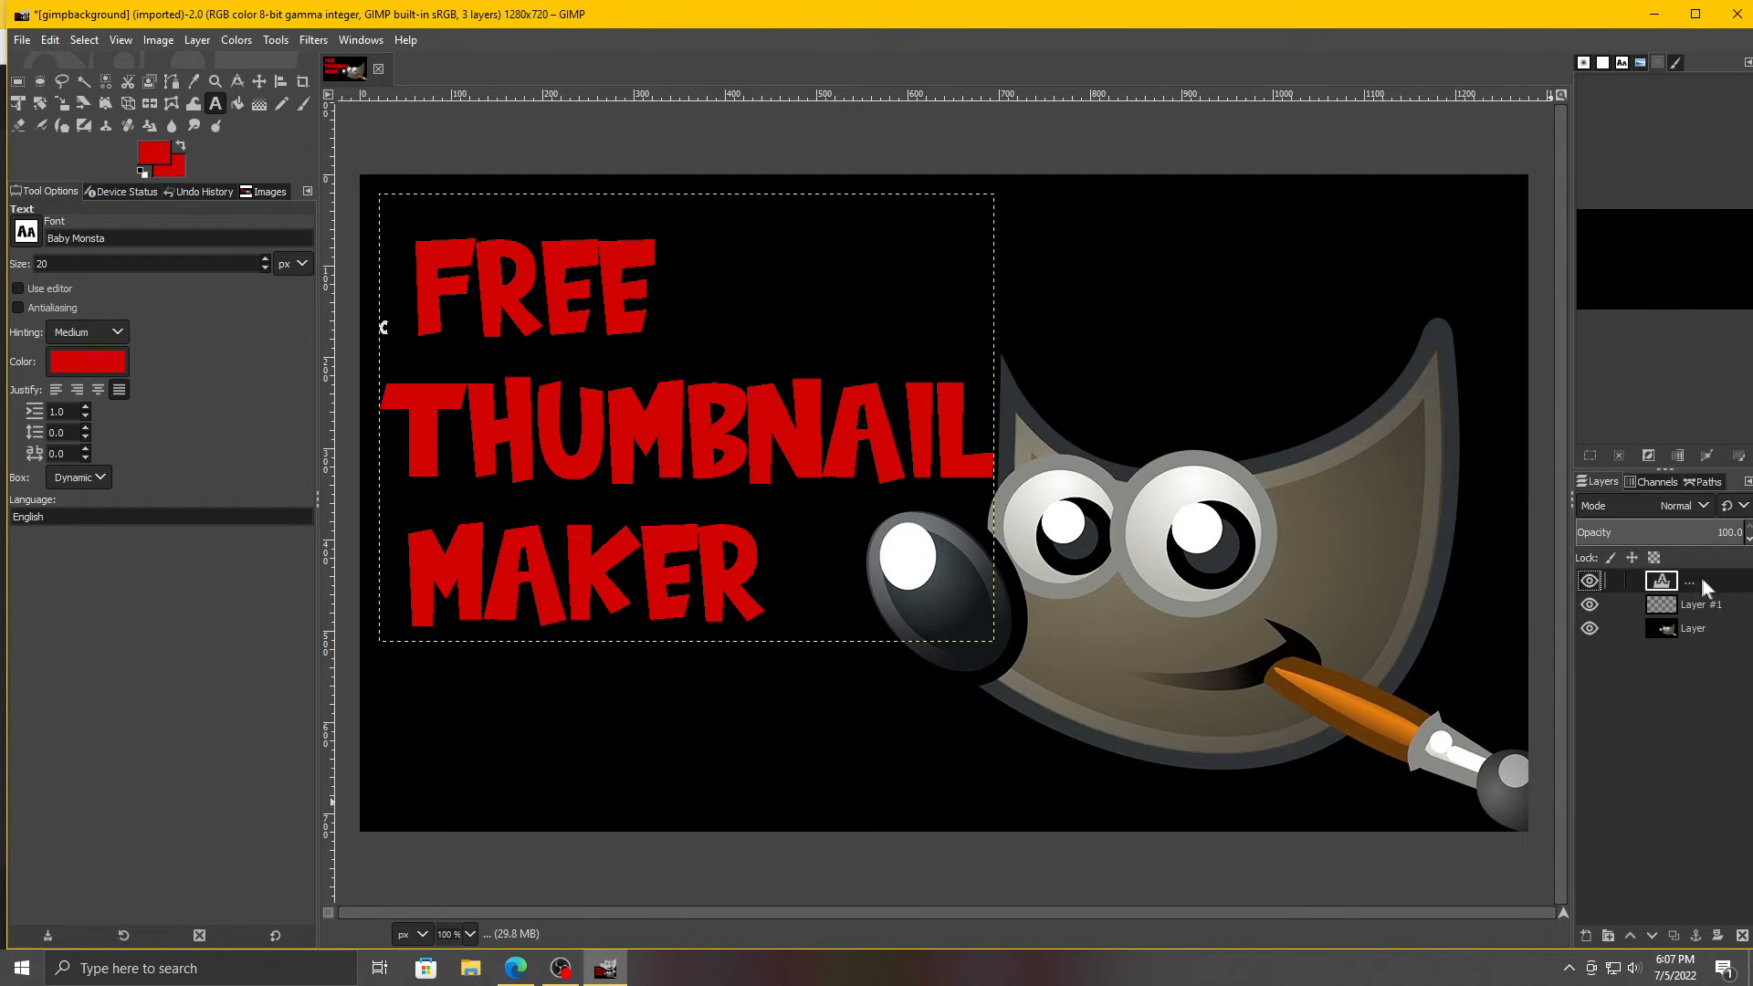
Step: Convert the red text layer's alpha to a selection and grow it by 11 px
right_click(1687, 580)
left_click(1615, 692)
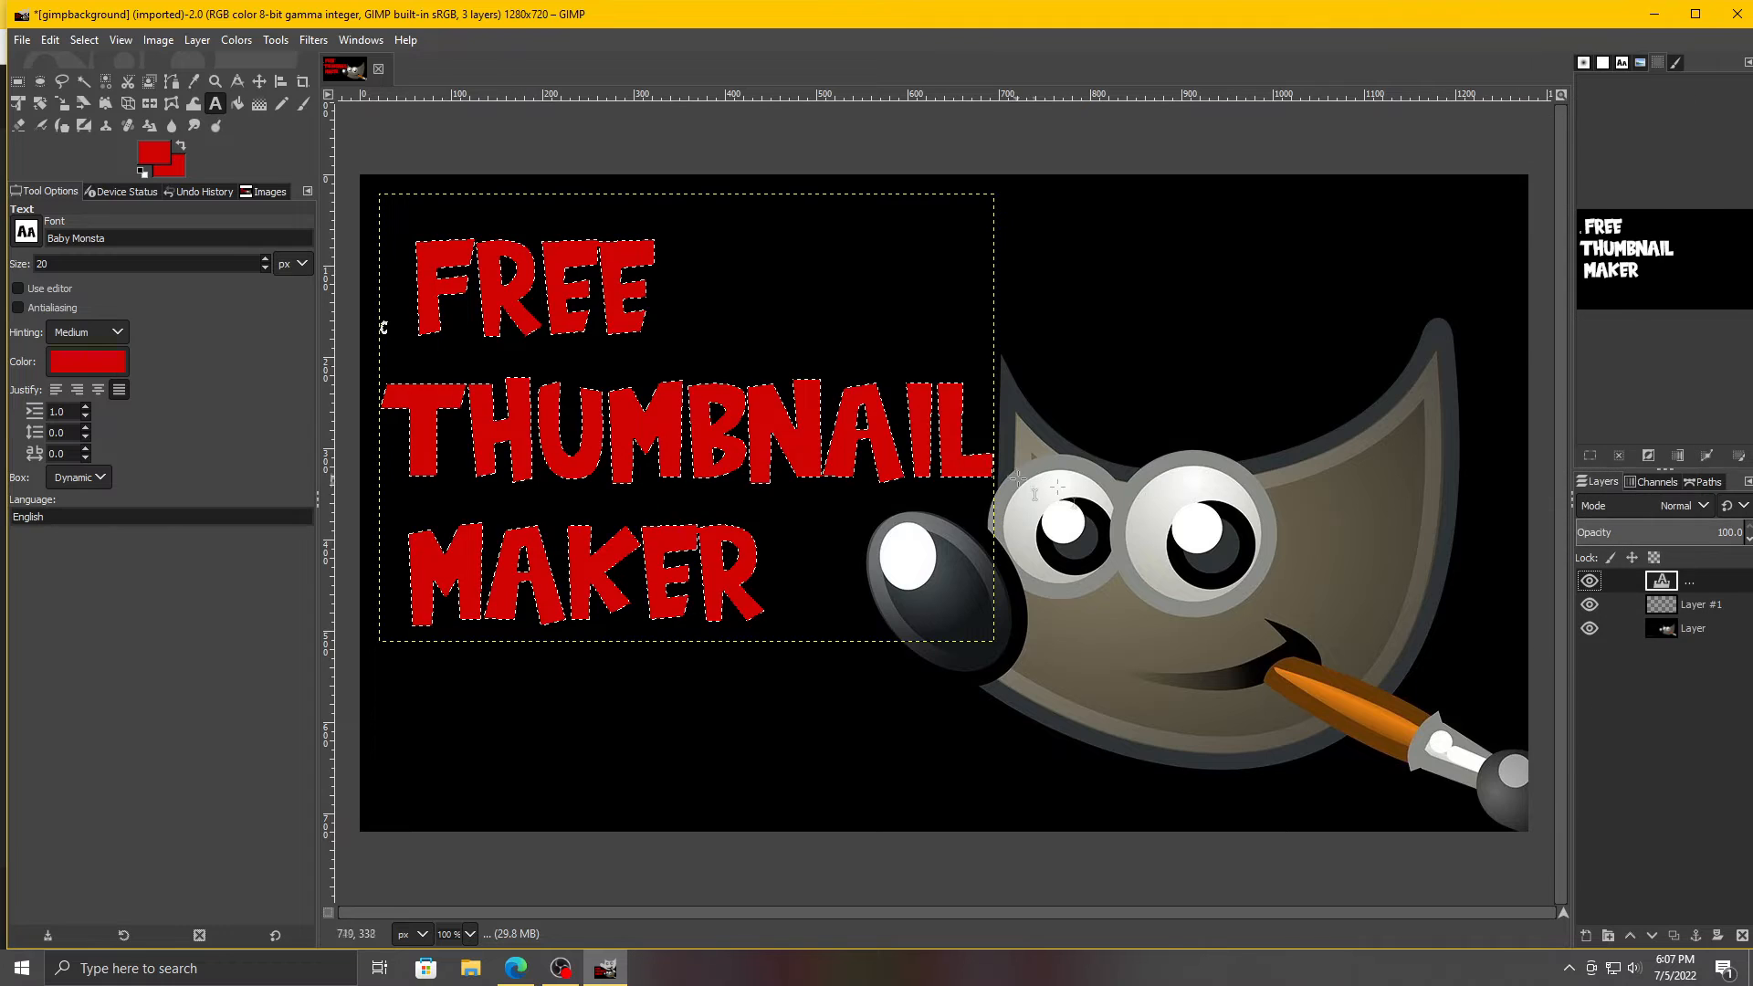
left_click(77, 42)
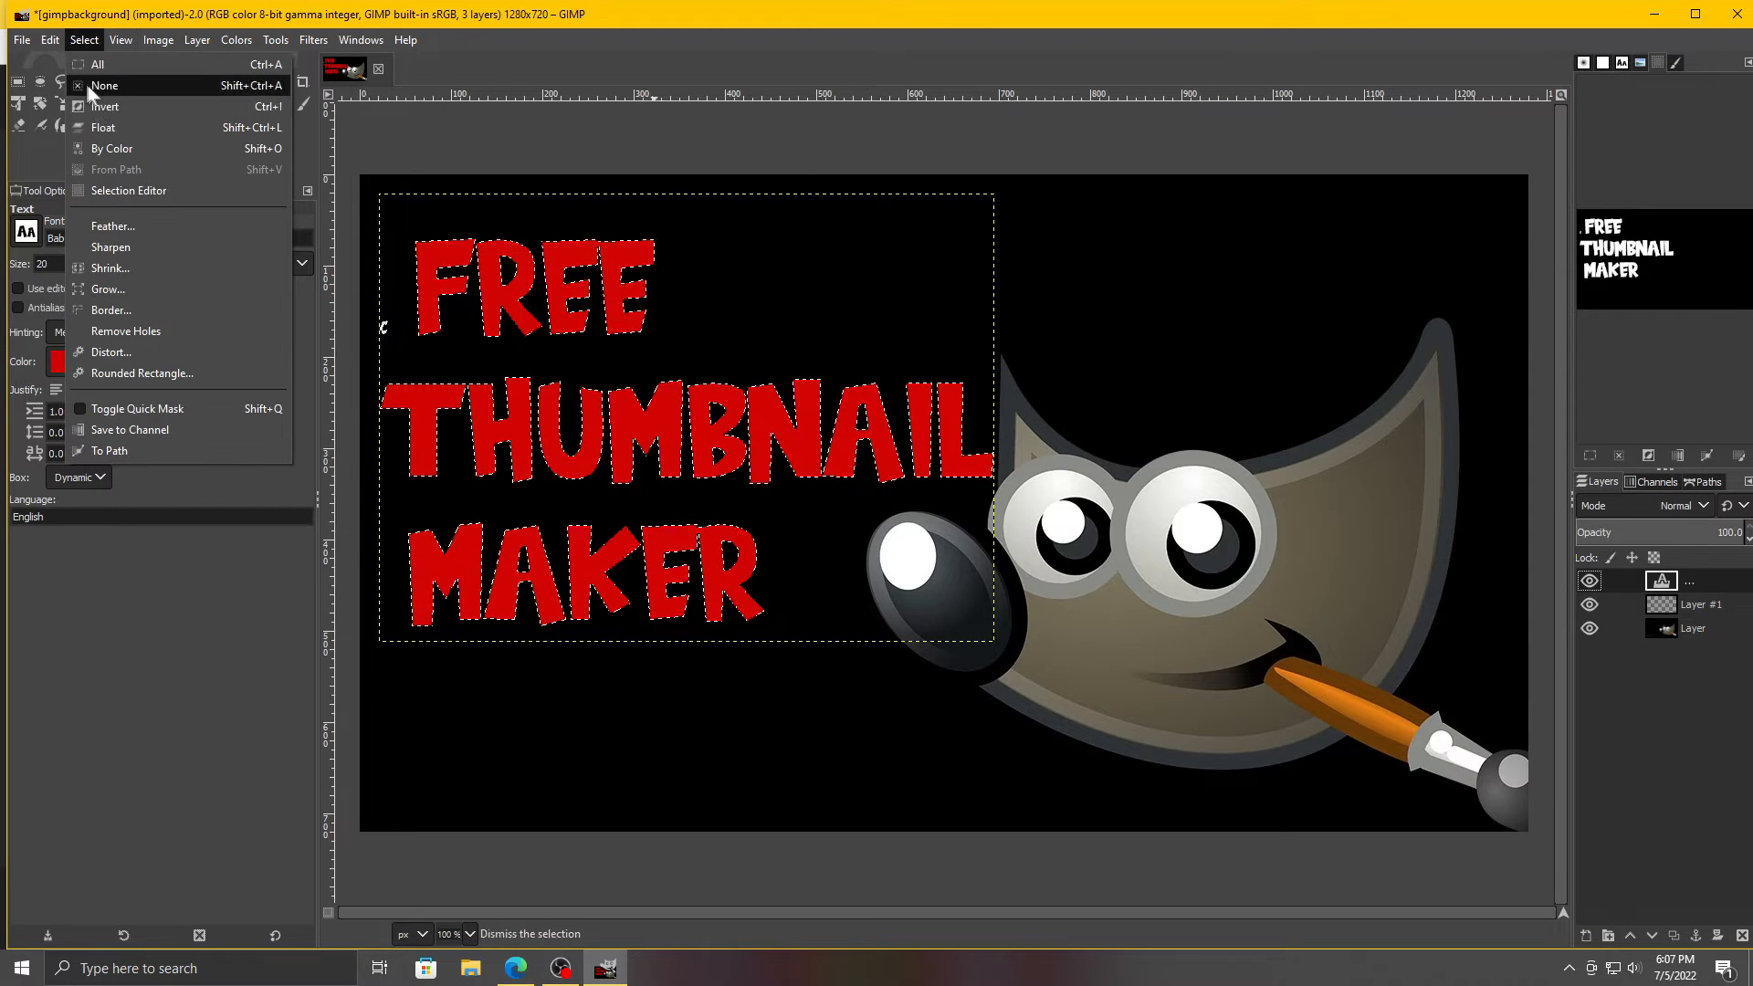
left_click(109, 289)
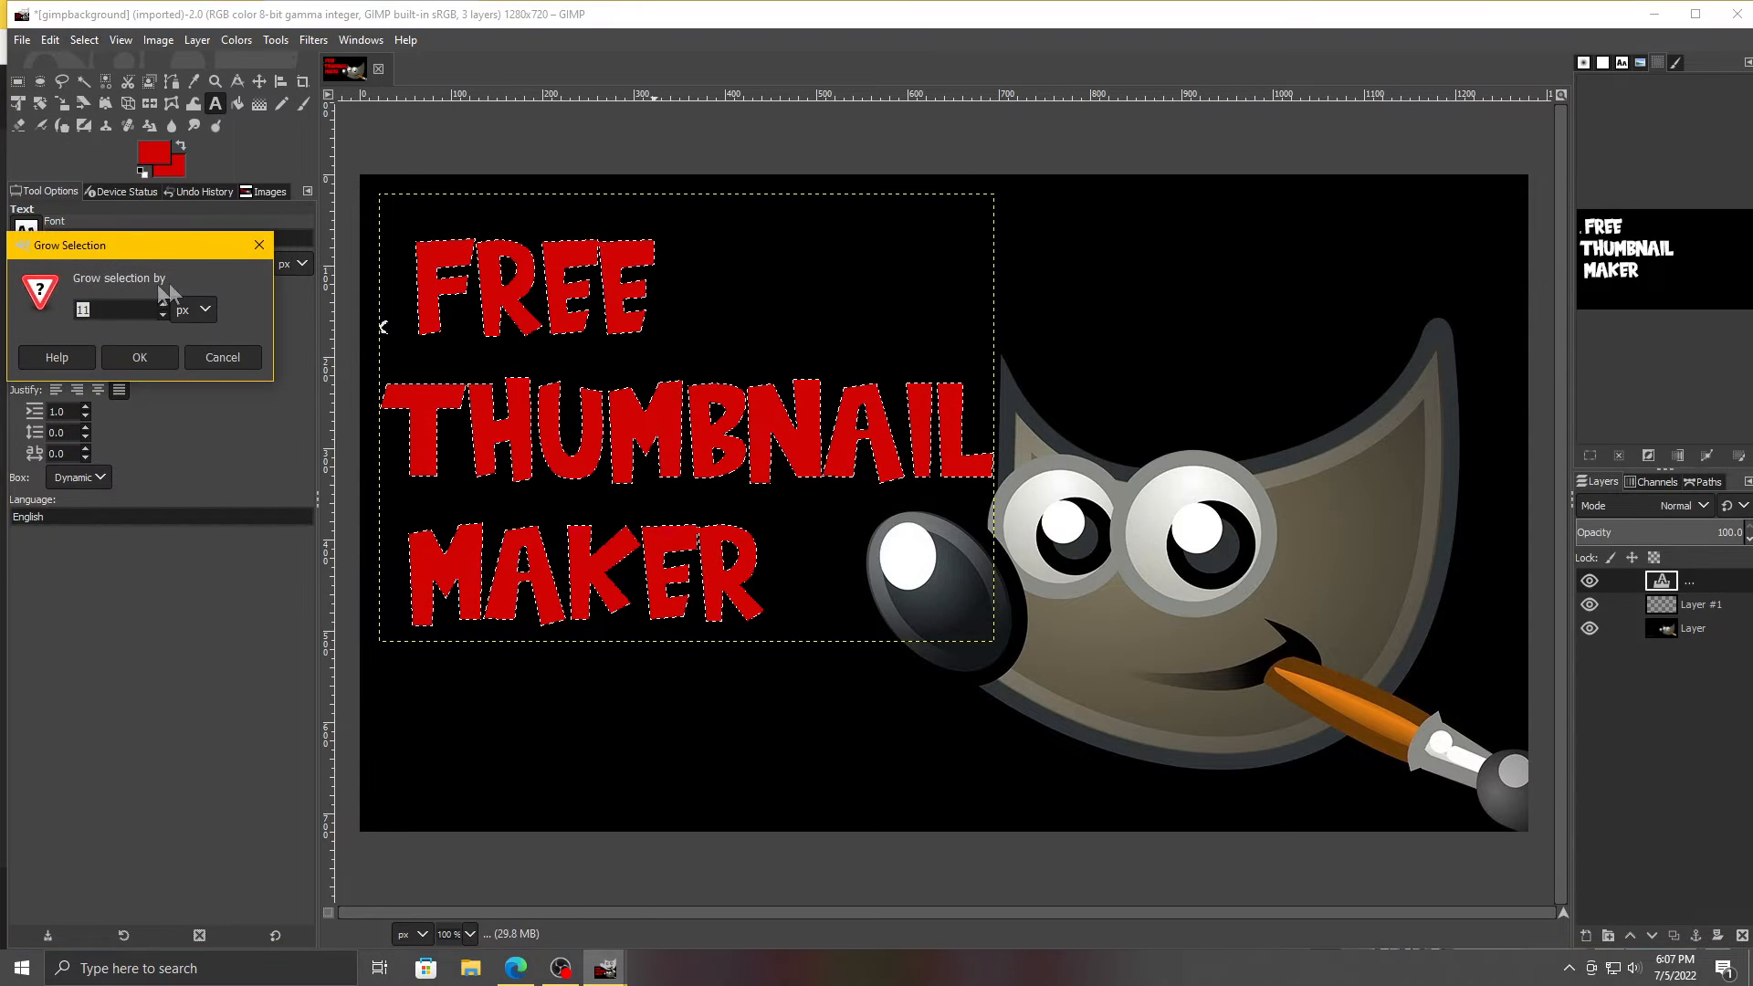
left_click(140, 363)
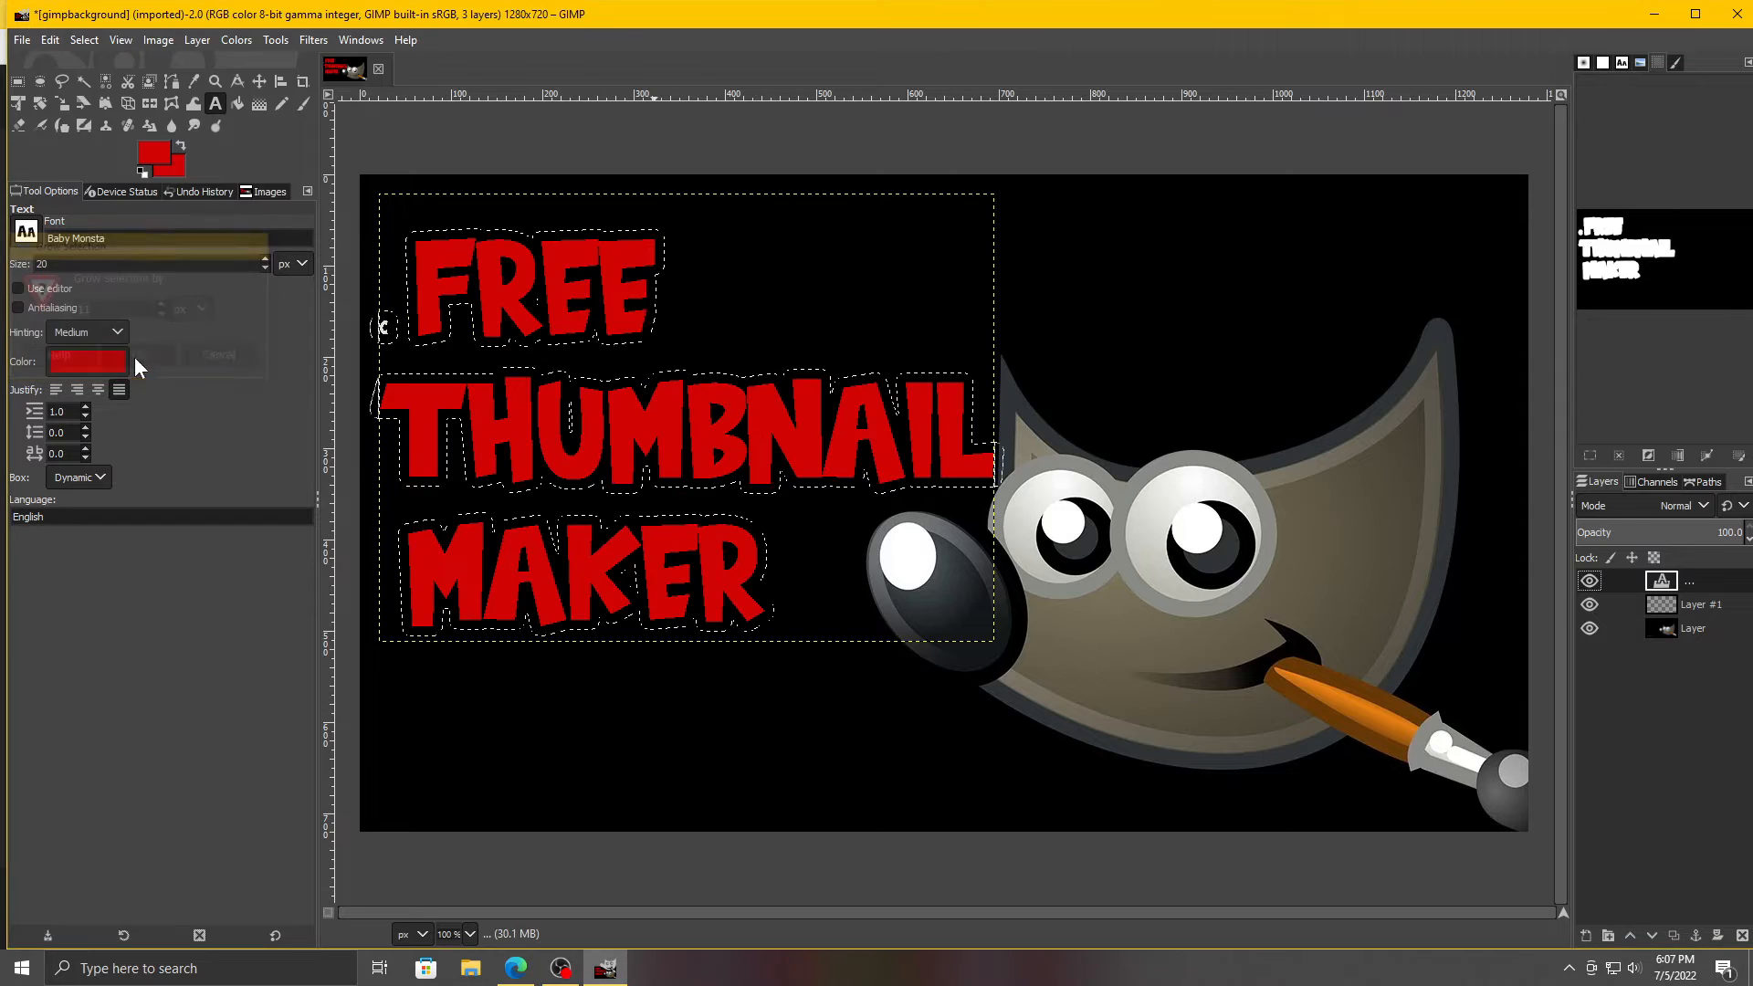
Step: Fill the grown selection on Layer #1 with light gray using Bucket Fill to outline the red text
left_click(237, 104)
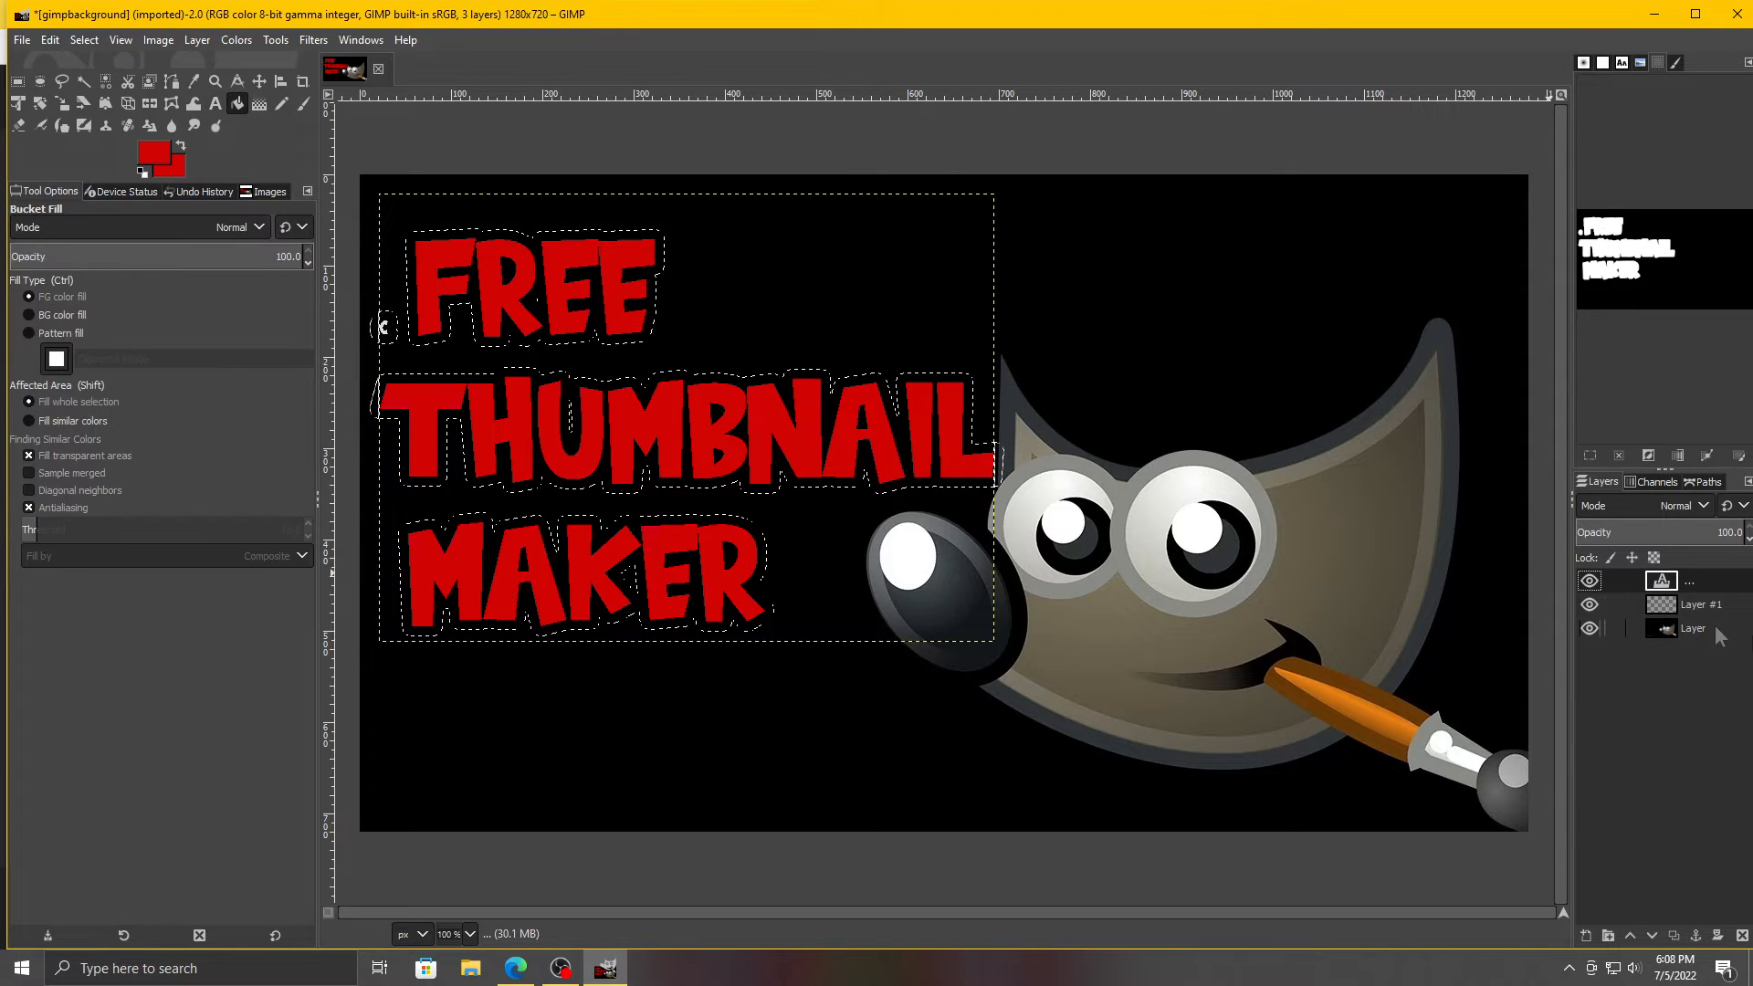
left_click(1693, 605)
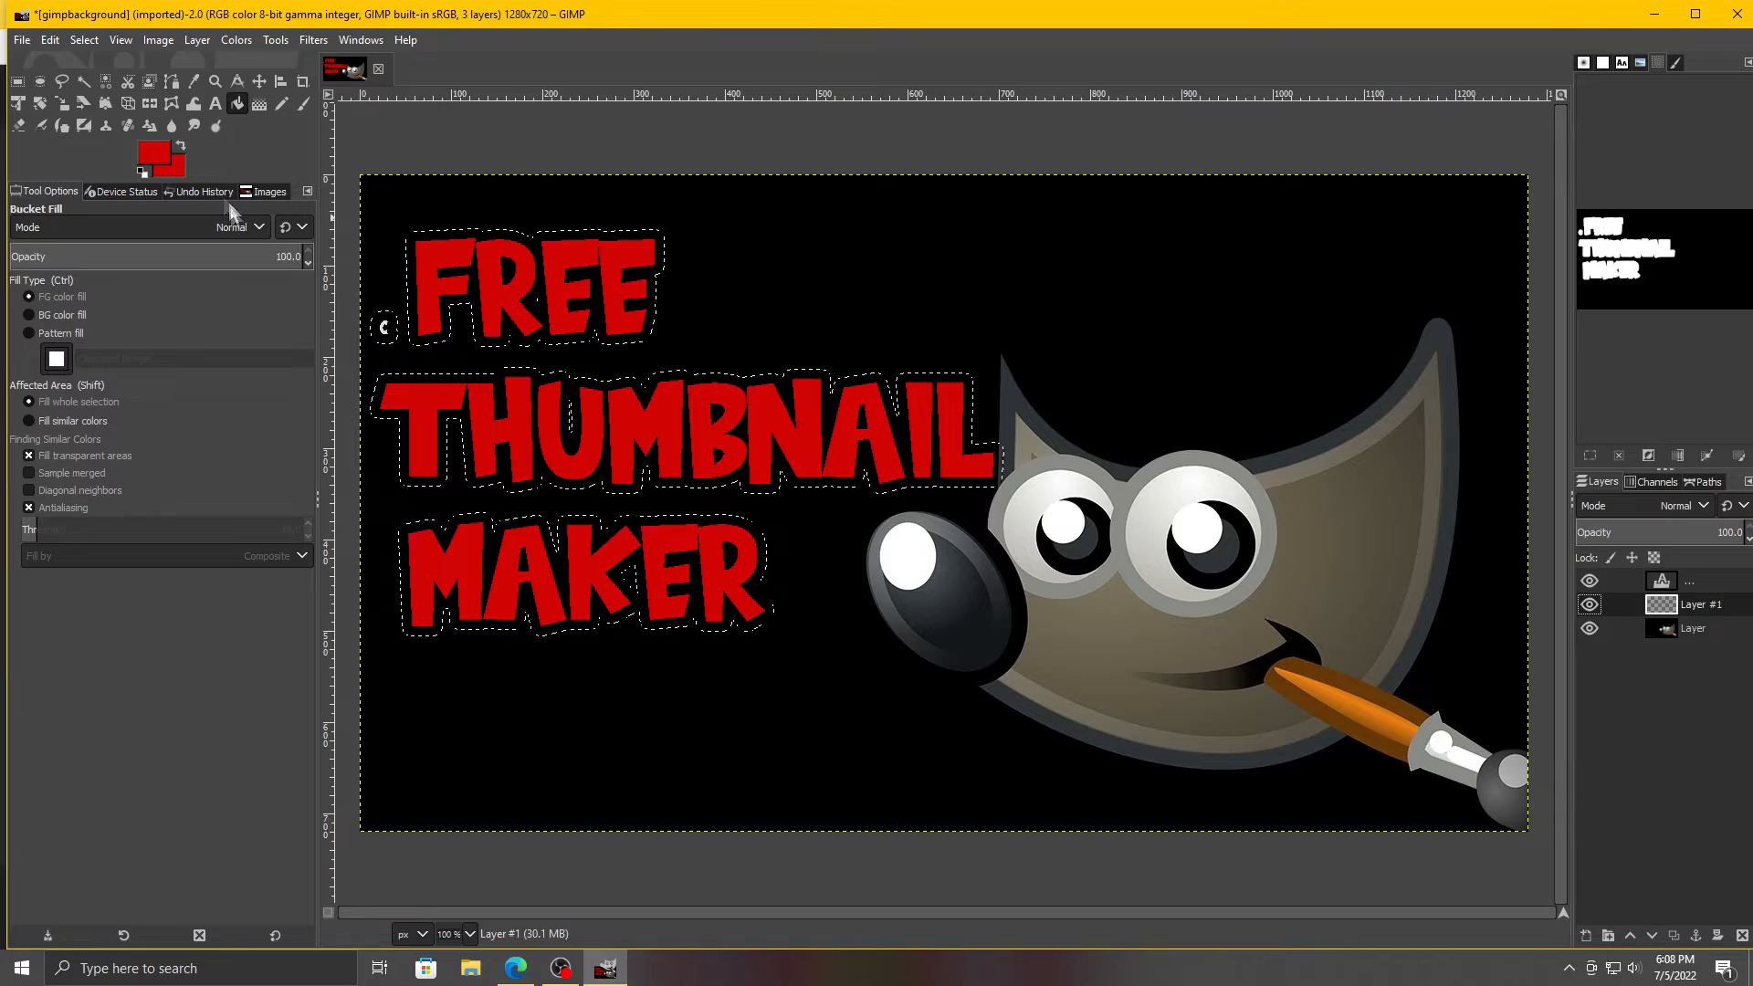
left_click(157, 151)
left_click(274, 272)
left_click(241, 314)
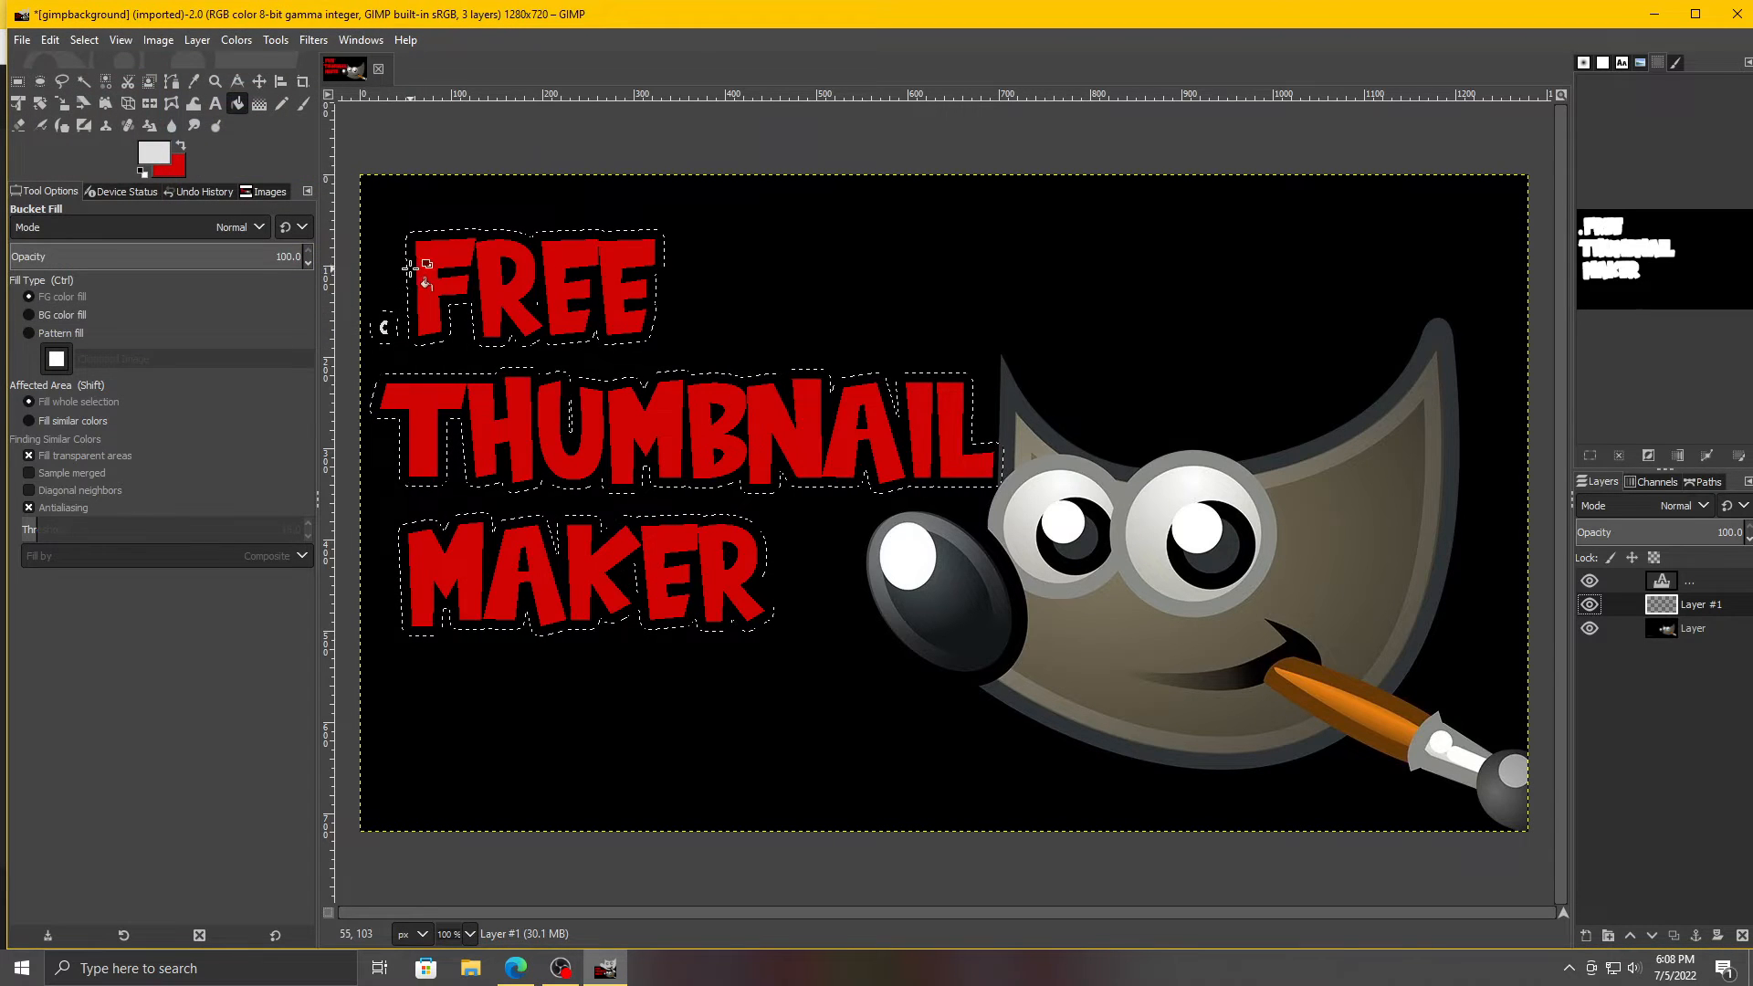
left_click(424, 274)
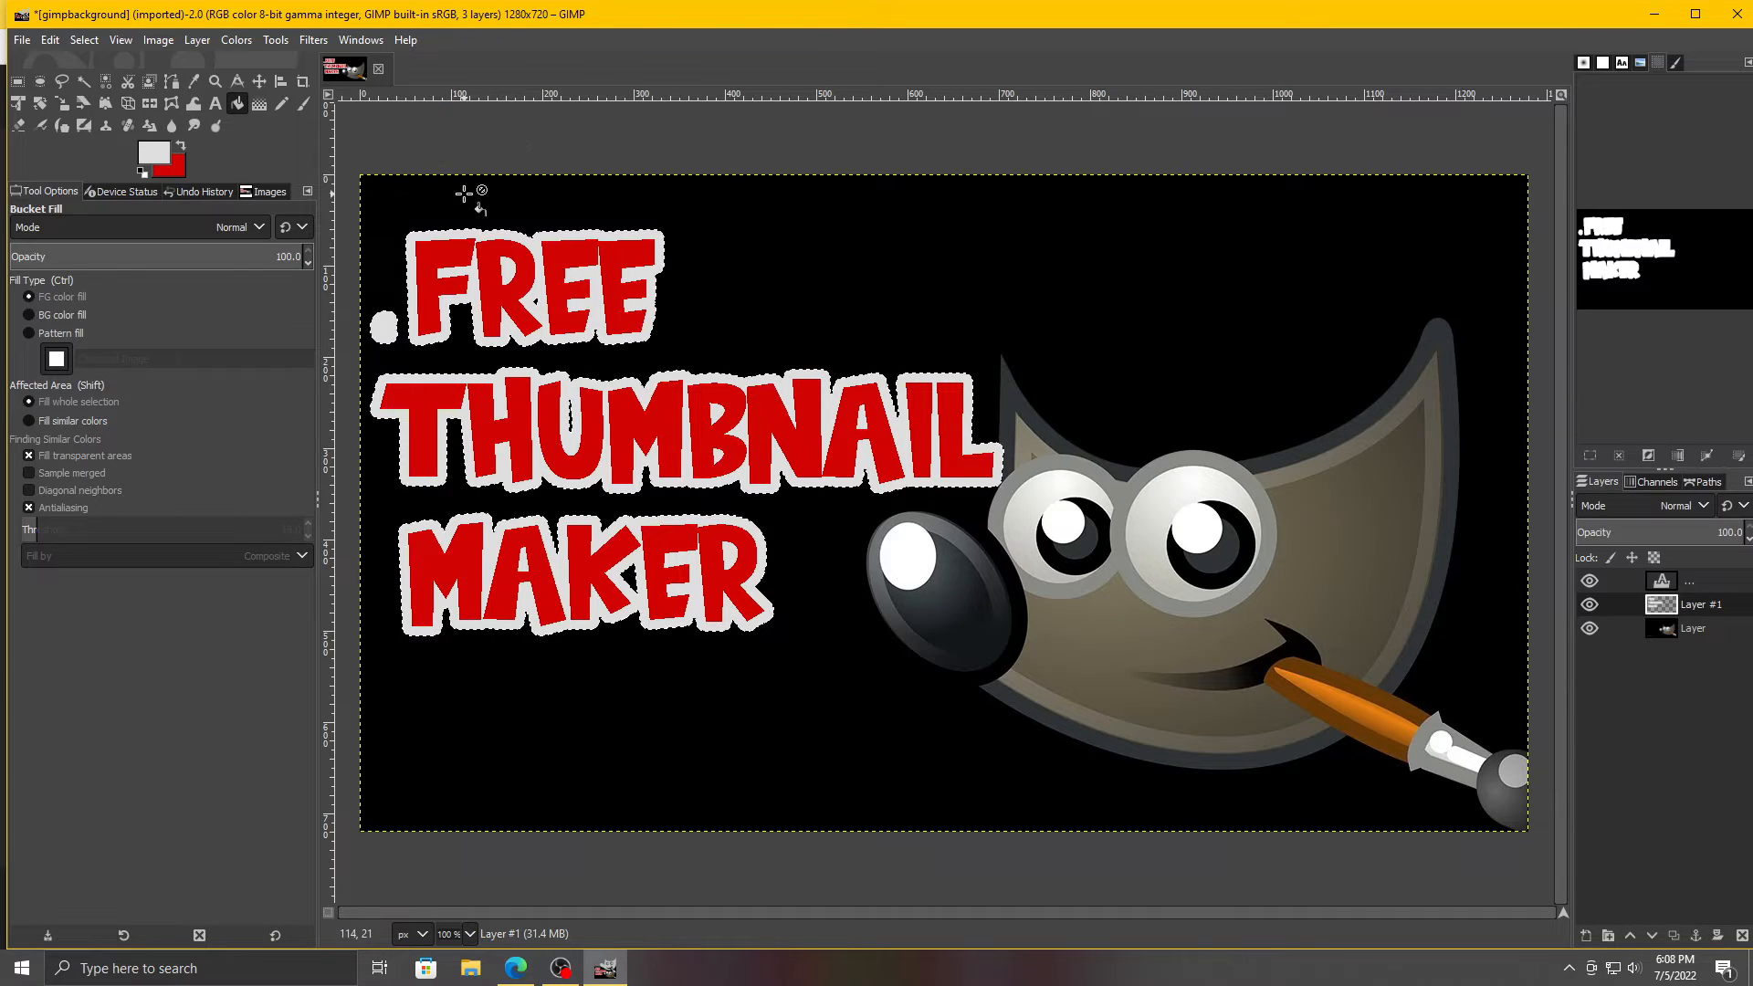
Step: Apply a Gaussian Blur of 1.50 in X and Y to the selected outline on Layer #1
left_click(84, 39)
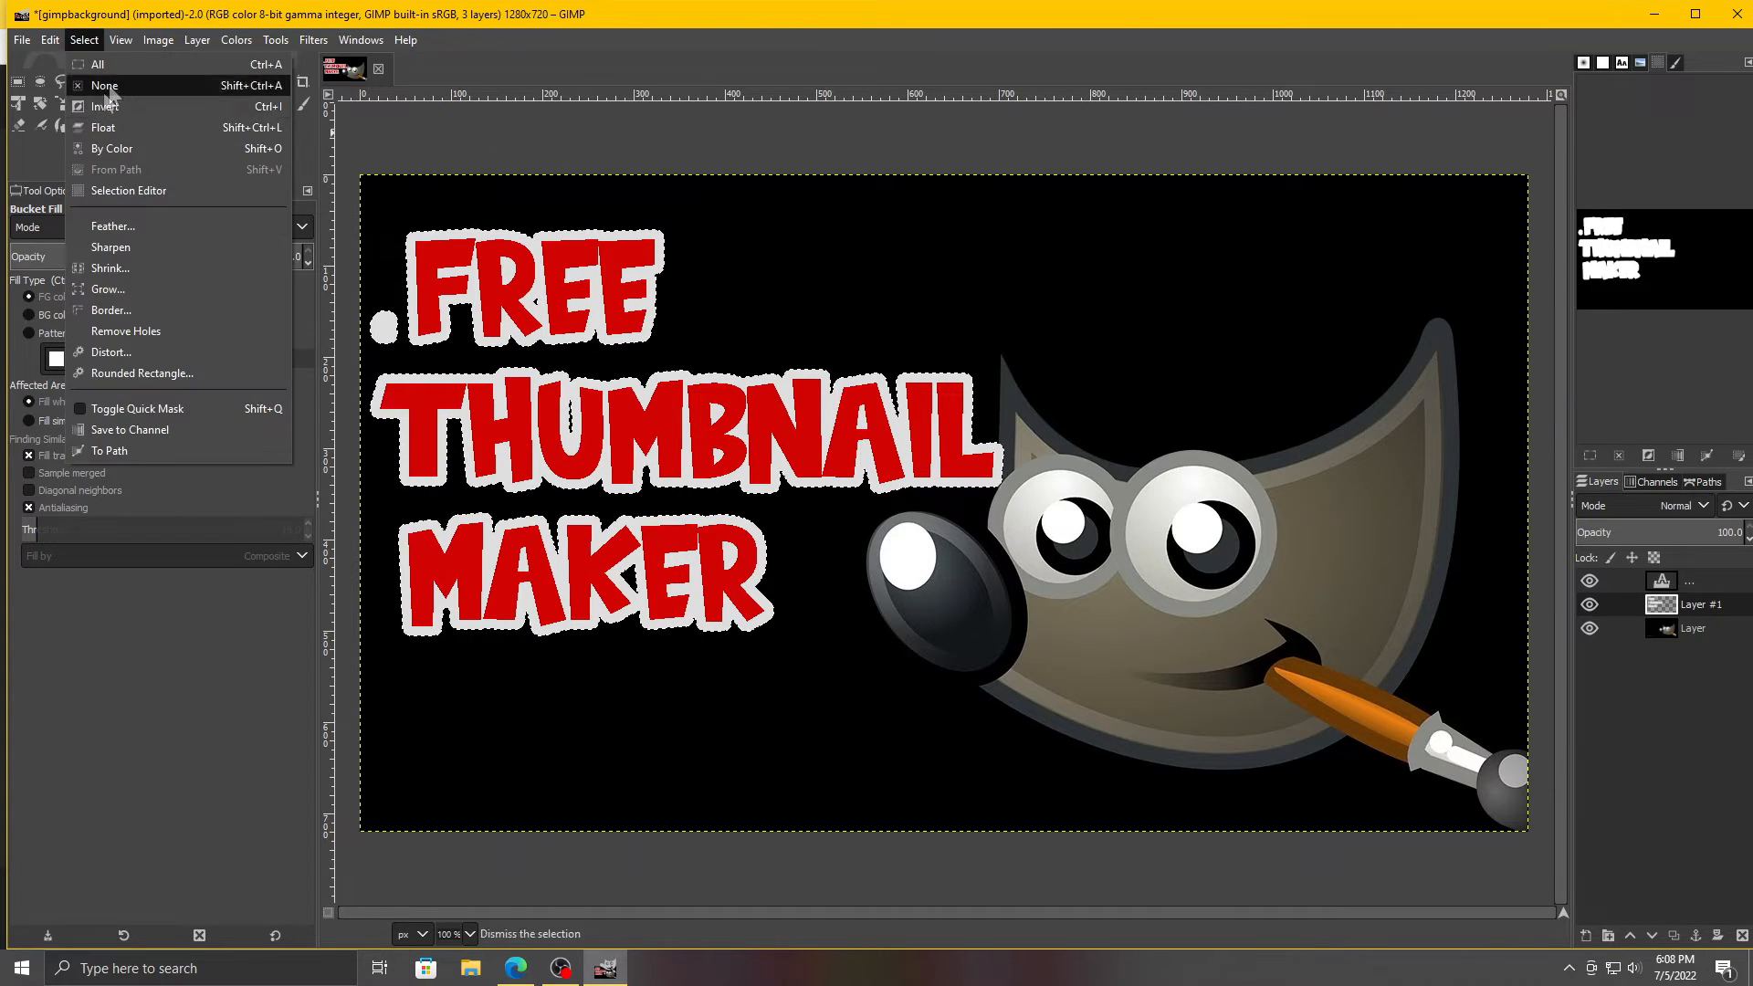
mouse_move(313, 41)
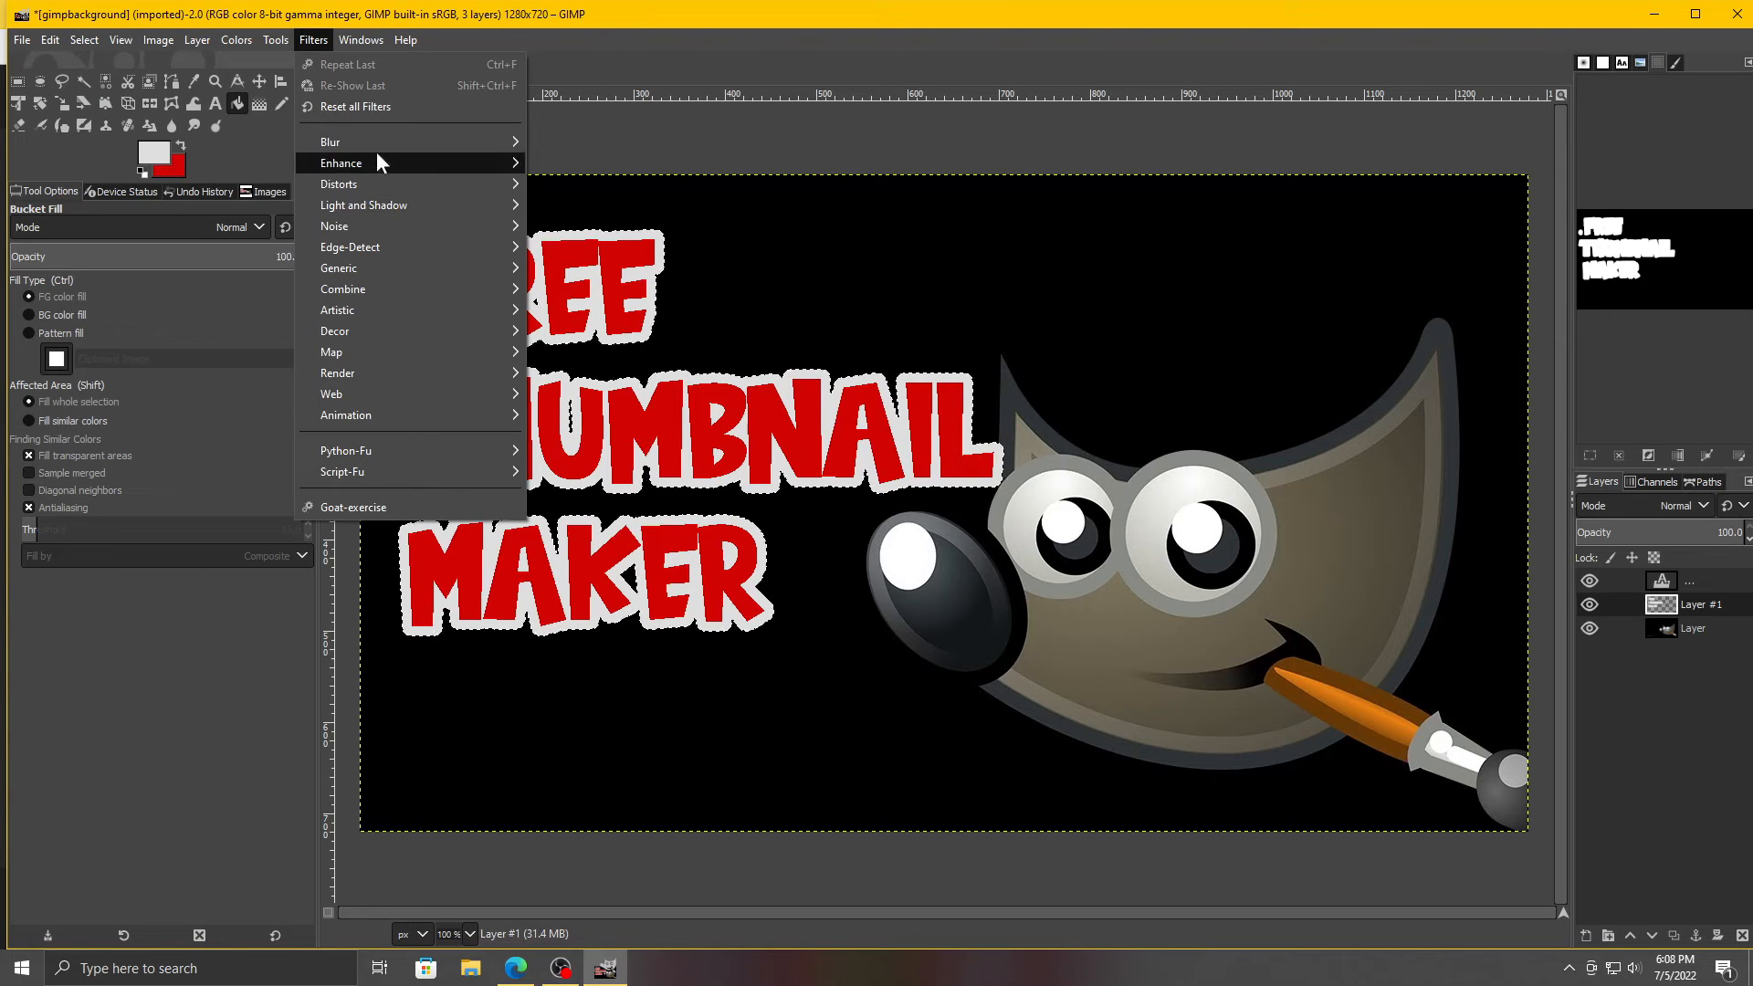
mouse_move(377, 146)
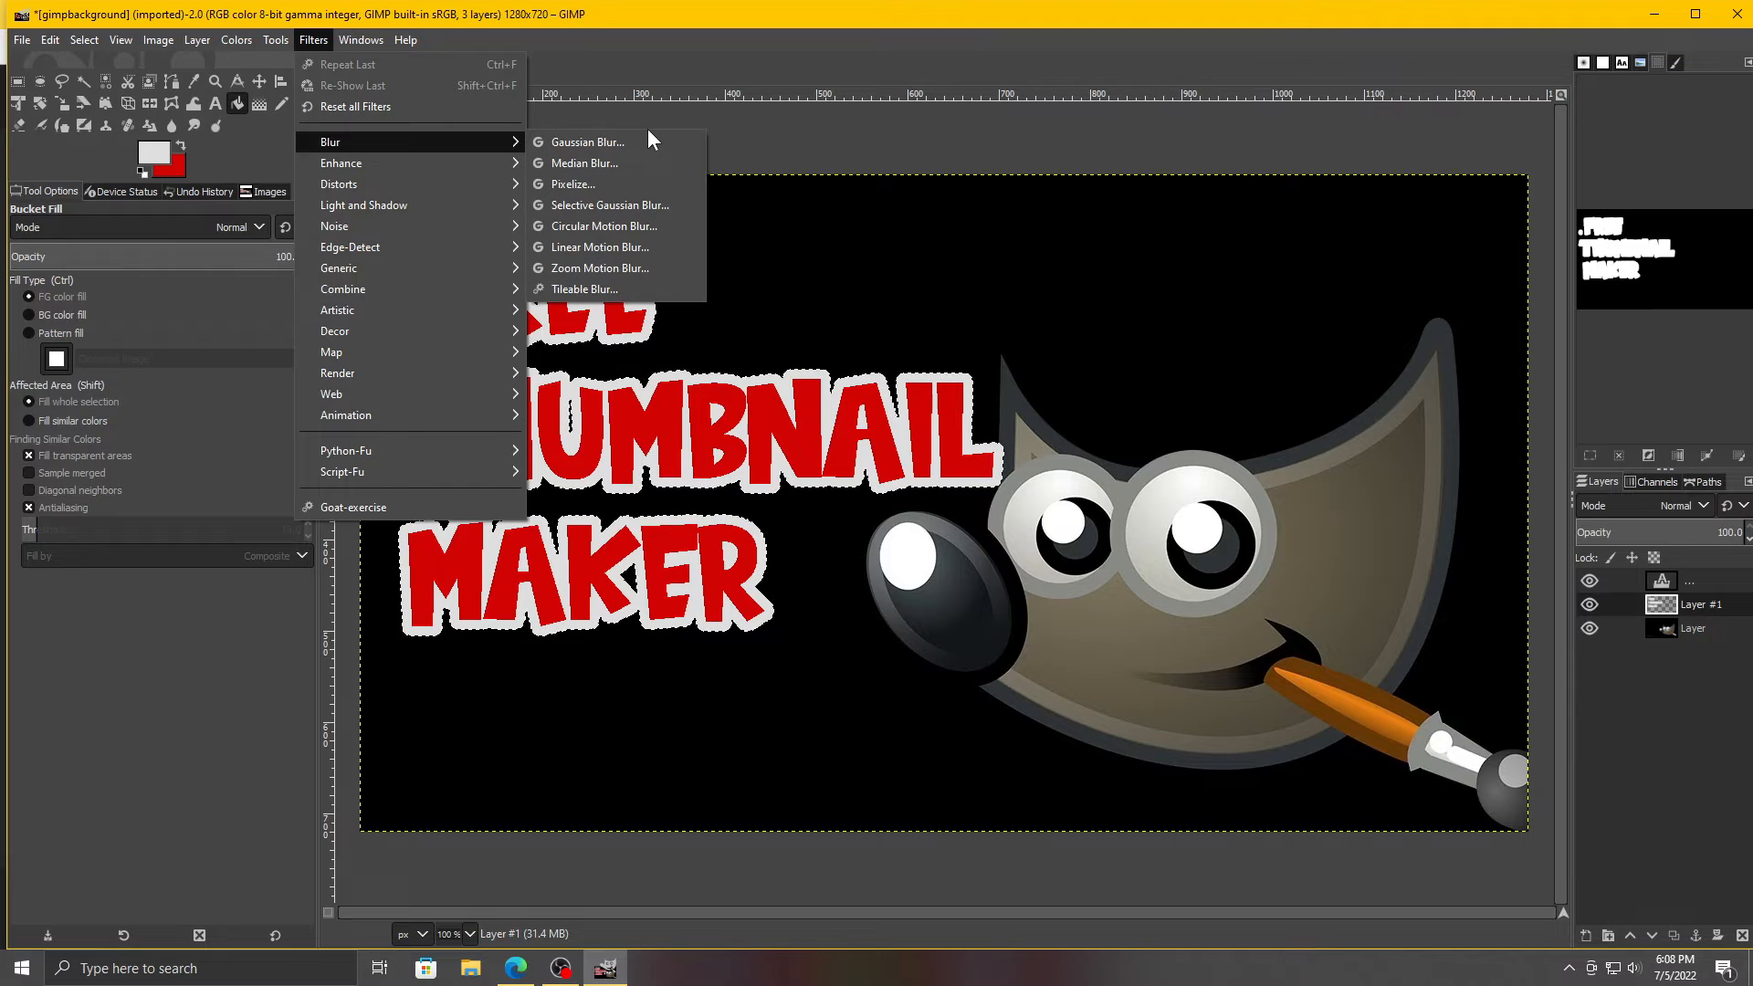
left_click(617, 142)
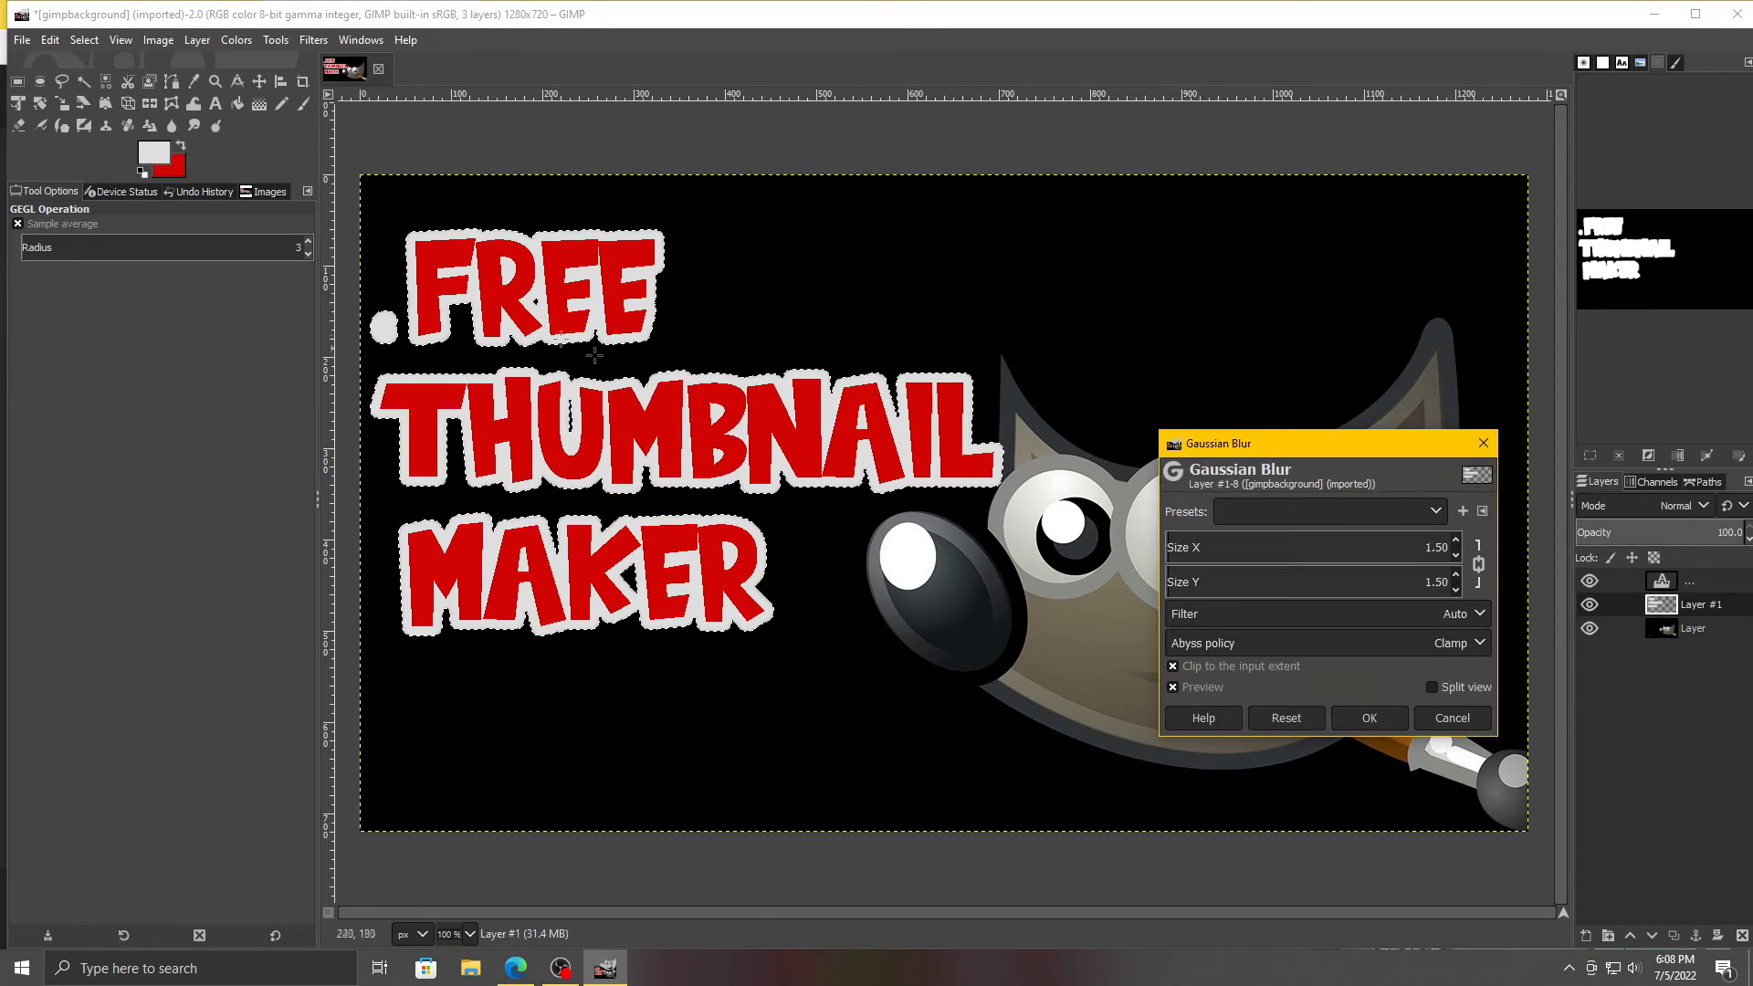
left_click(1381, 716)
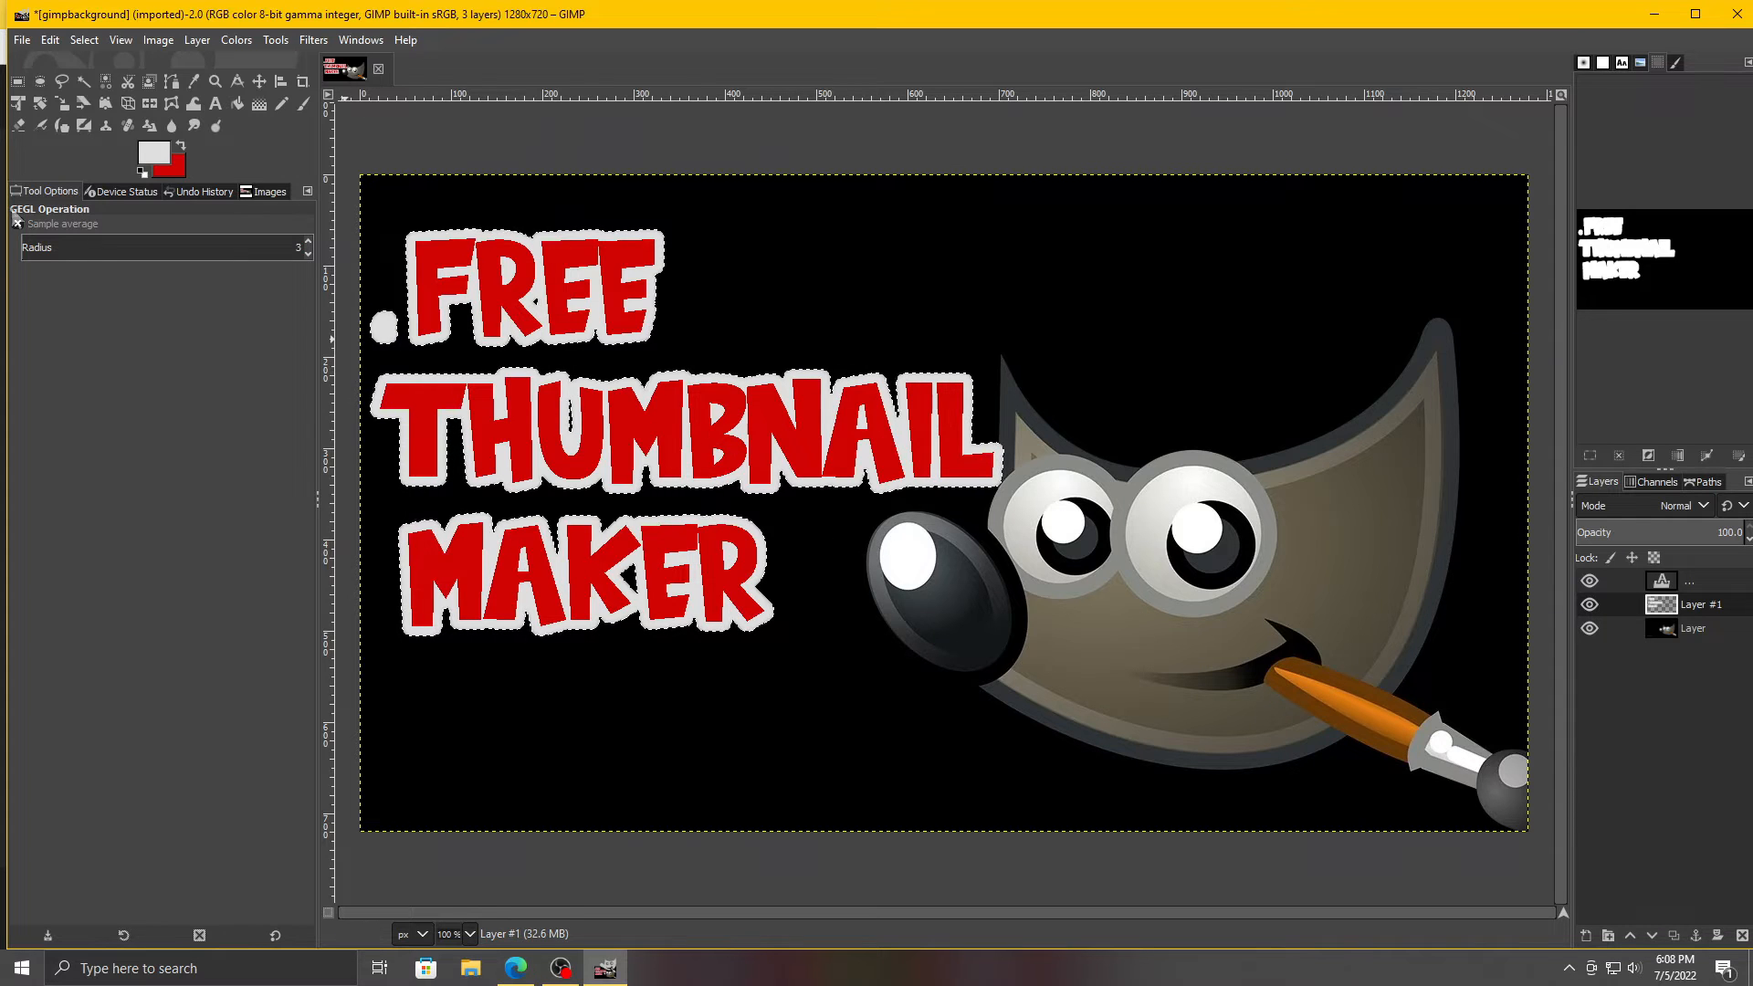
Step: Clear the selection and apply another Gaussian Blur of 1.50 in X and Y to Layer #1
left_click(84, 40)
left_click(105, 86)
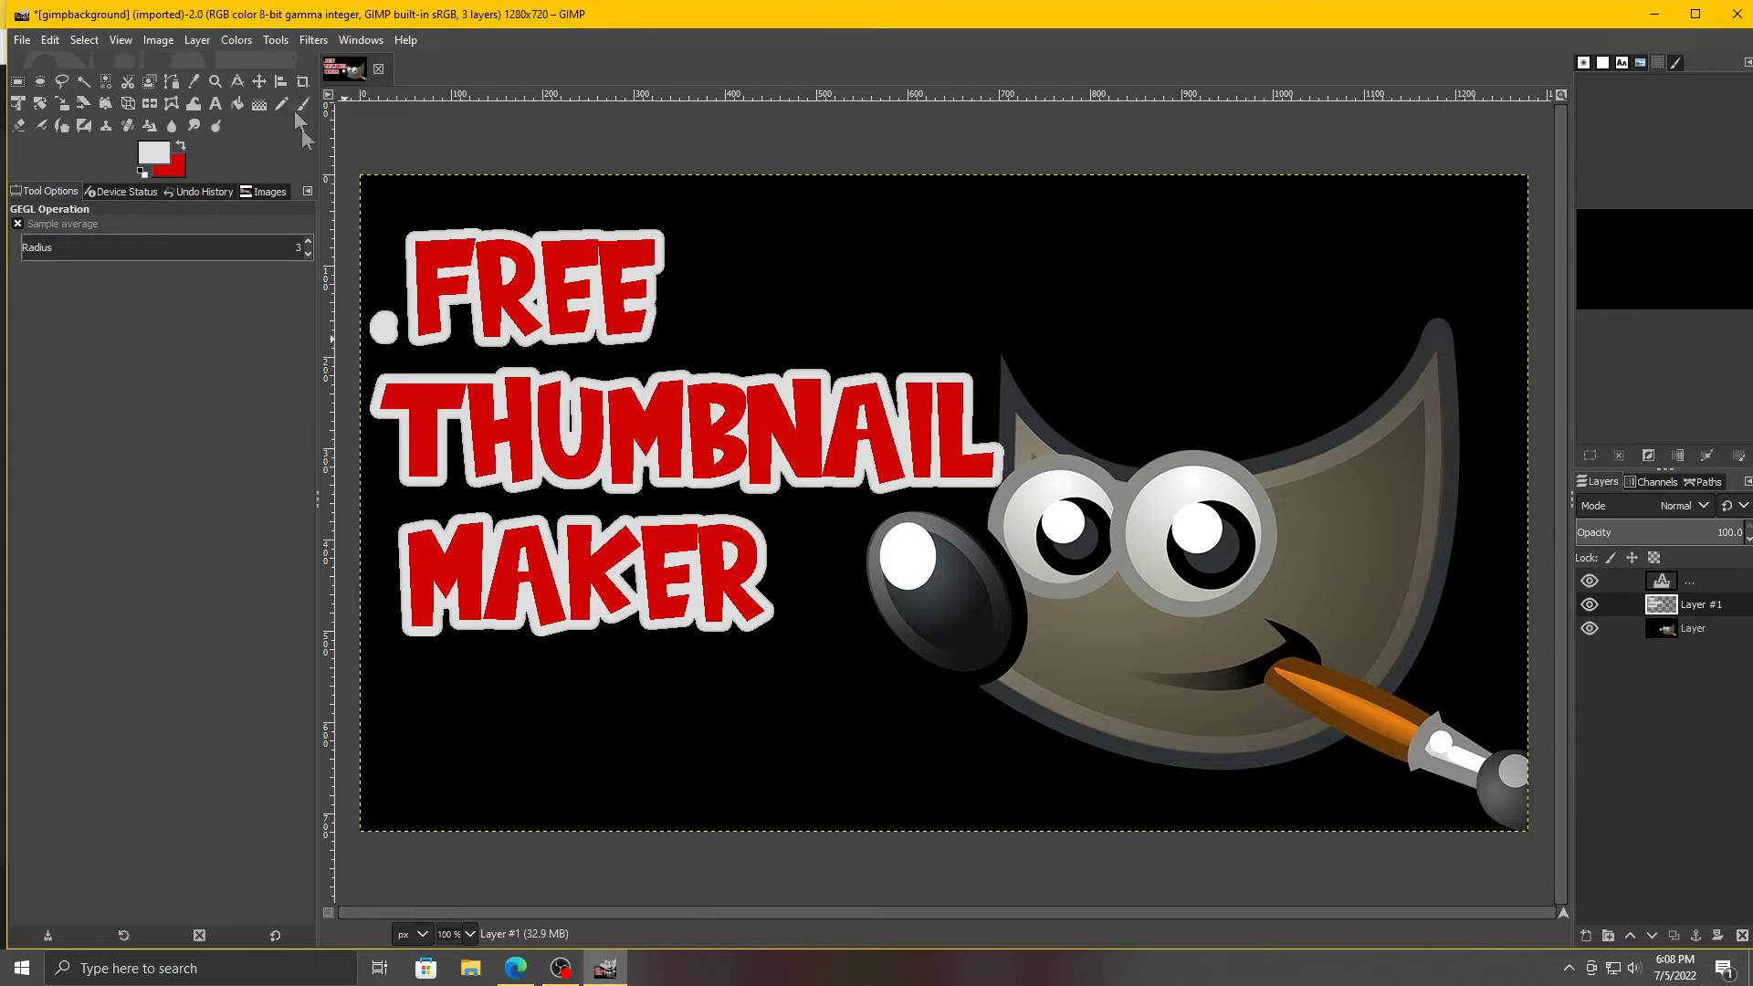
left_click(313, 40)
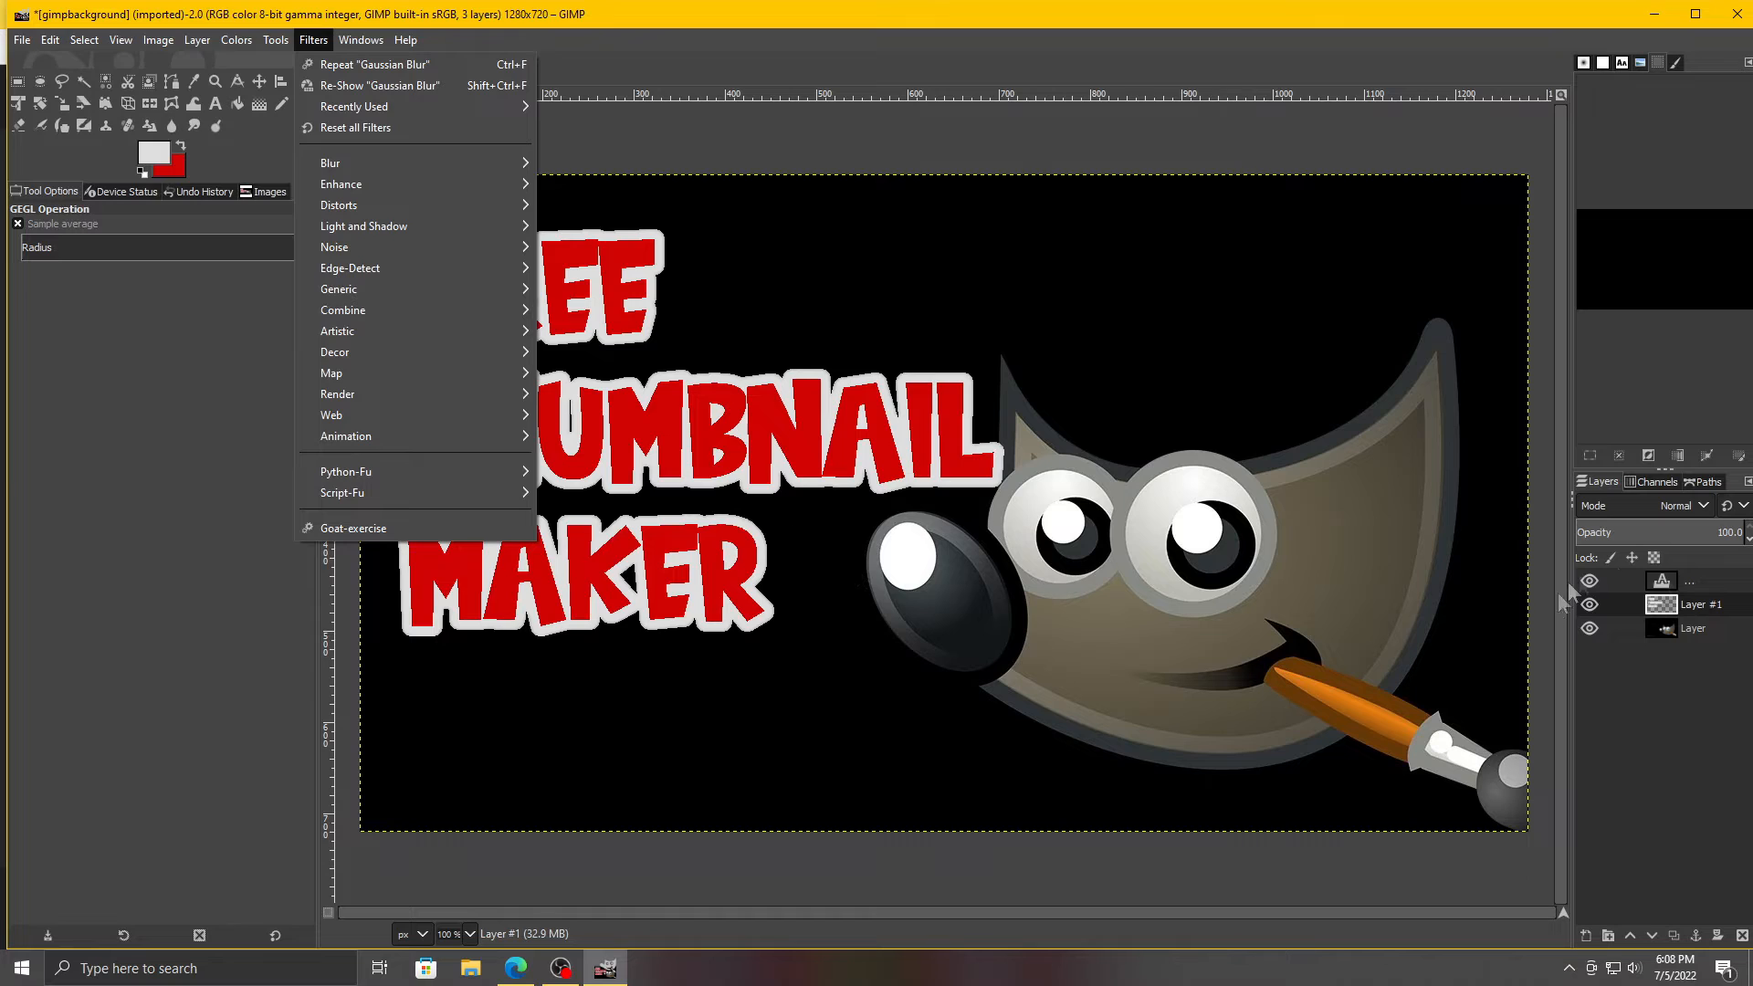
left_click(1714, 612)
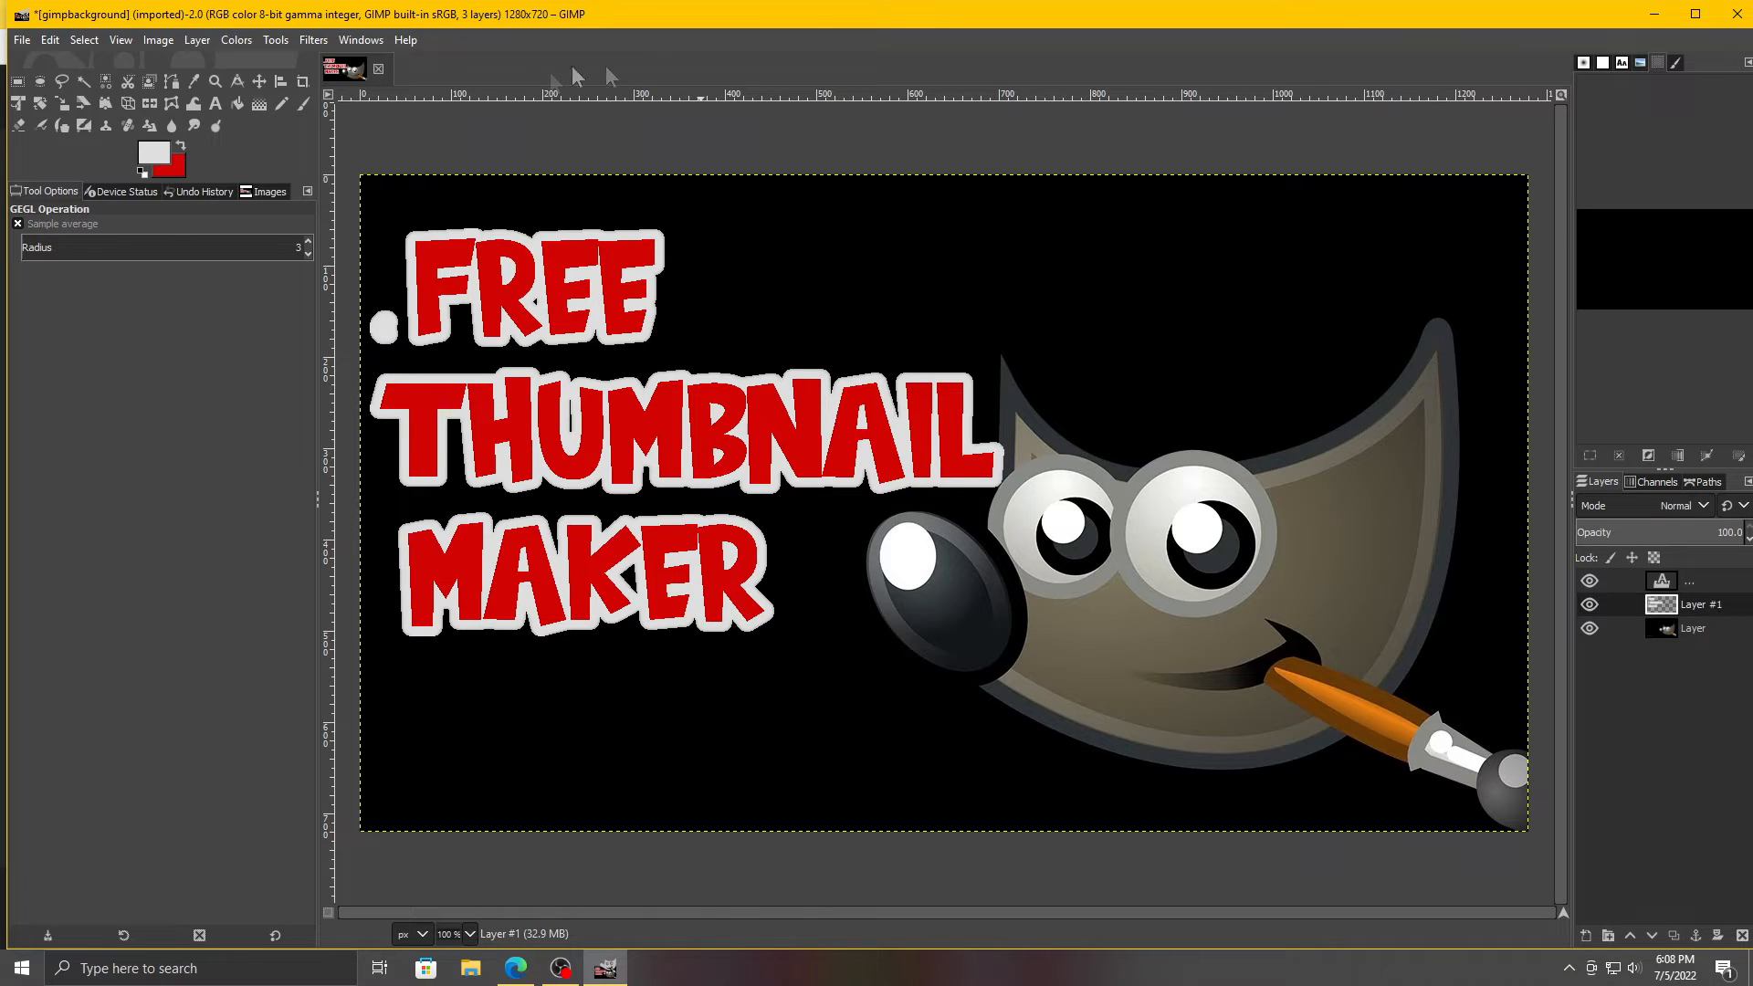
left_click(307, 43)
mouse_move(493, 163)
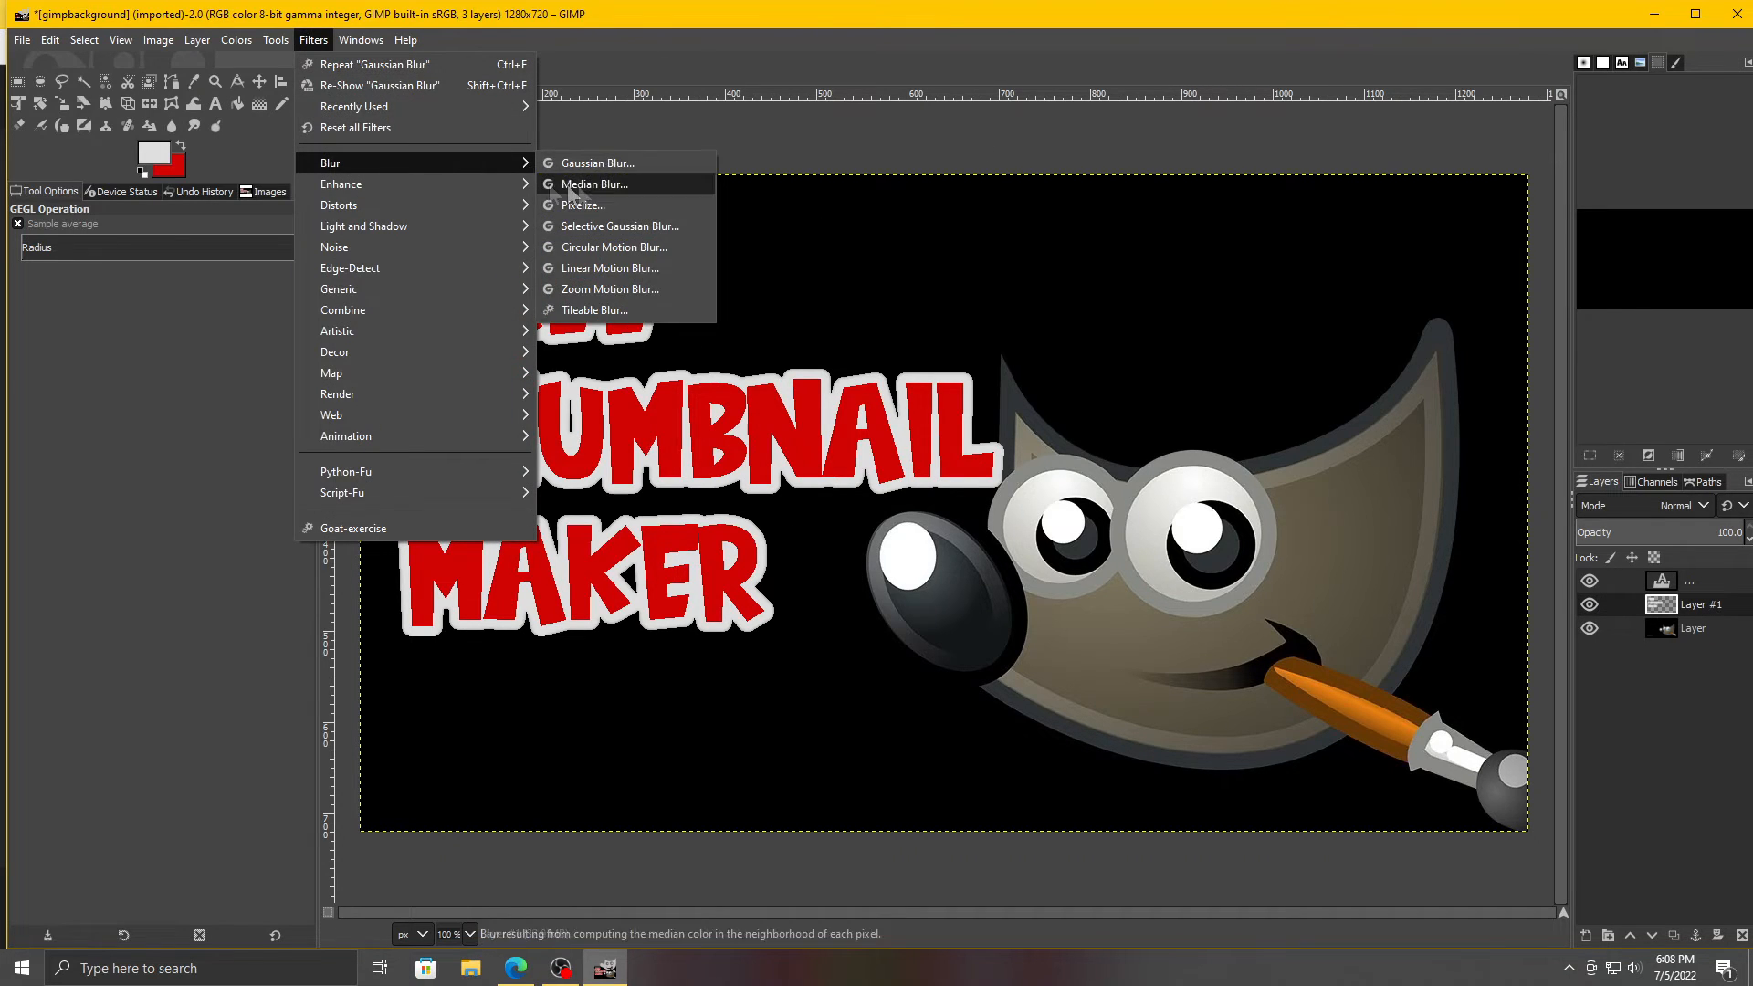
left_click(608, 168)
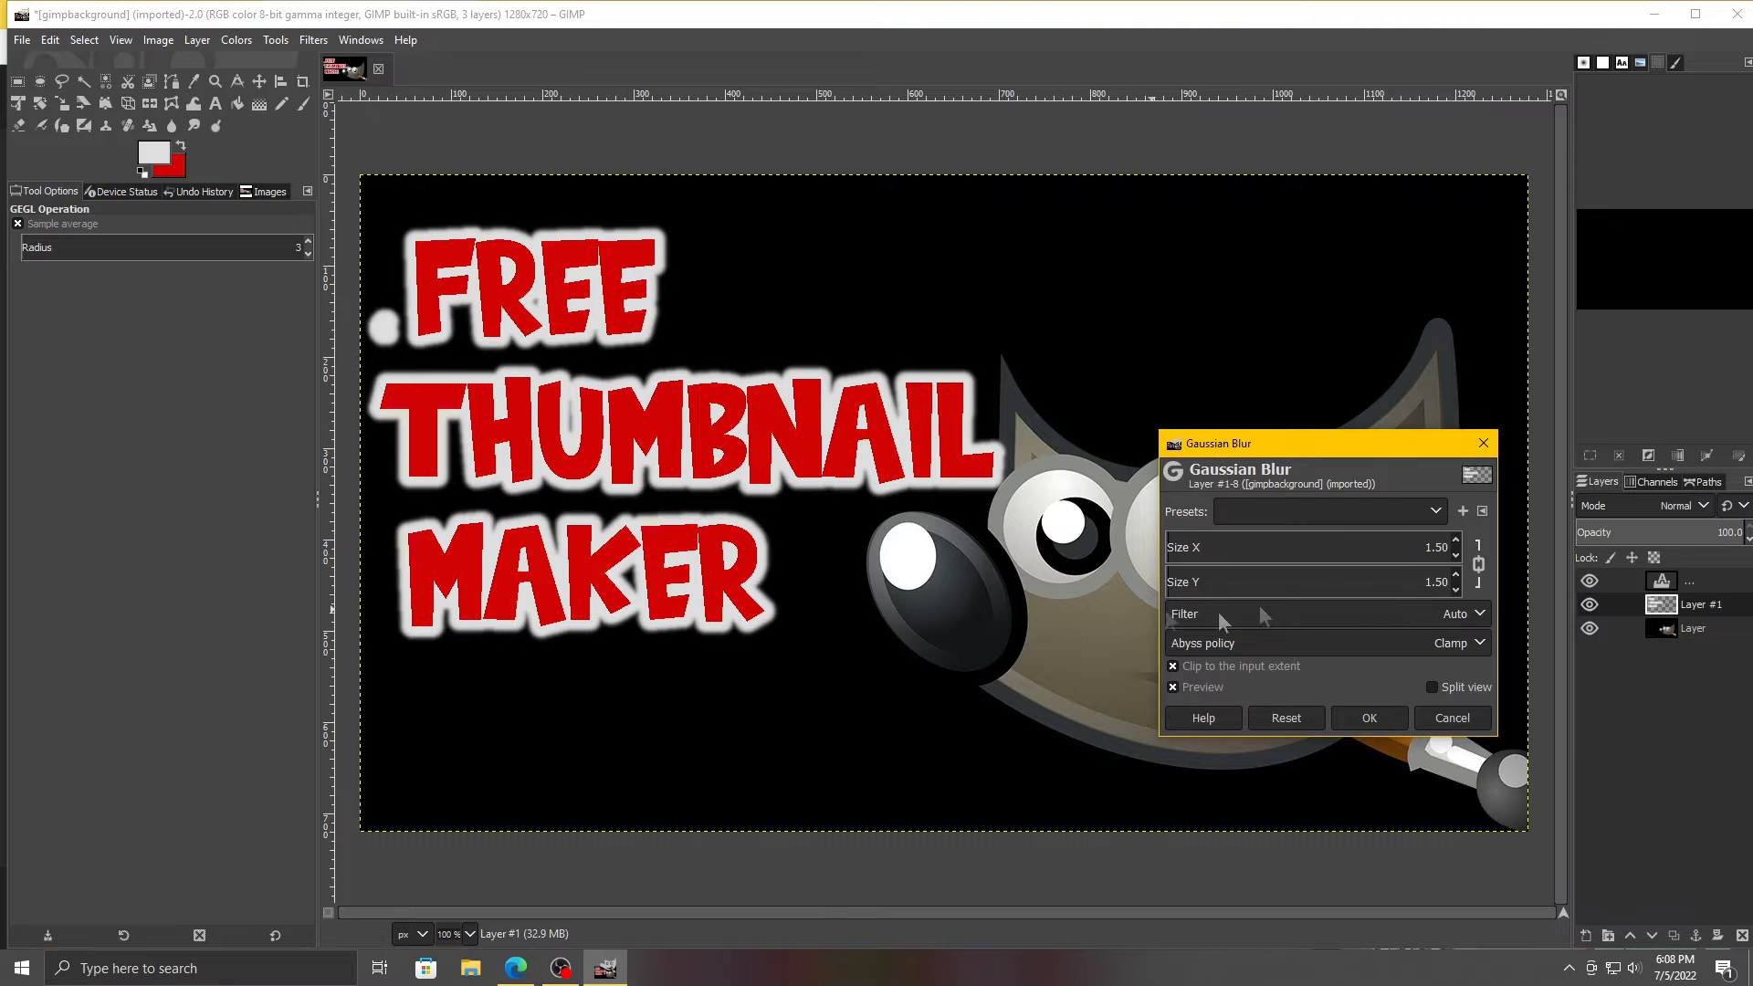
left_click(1369, 717)
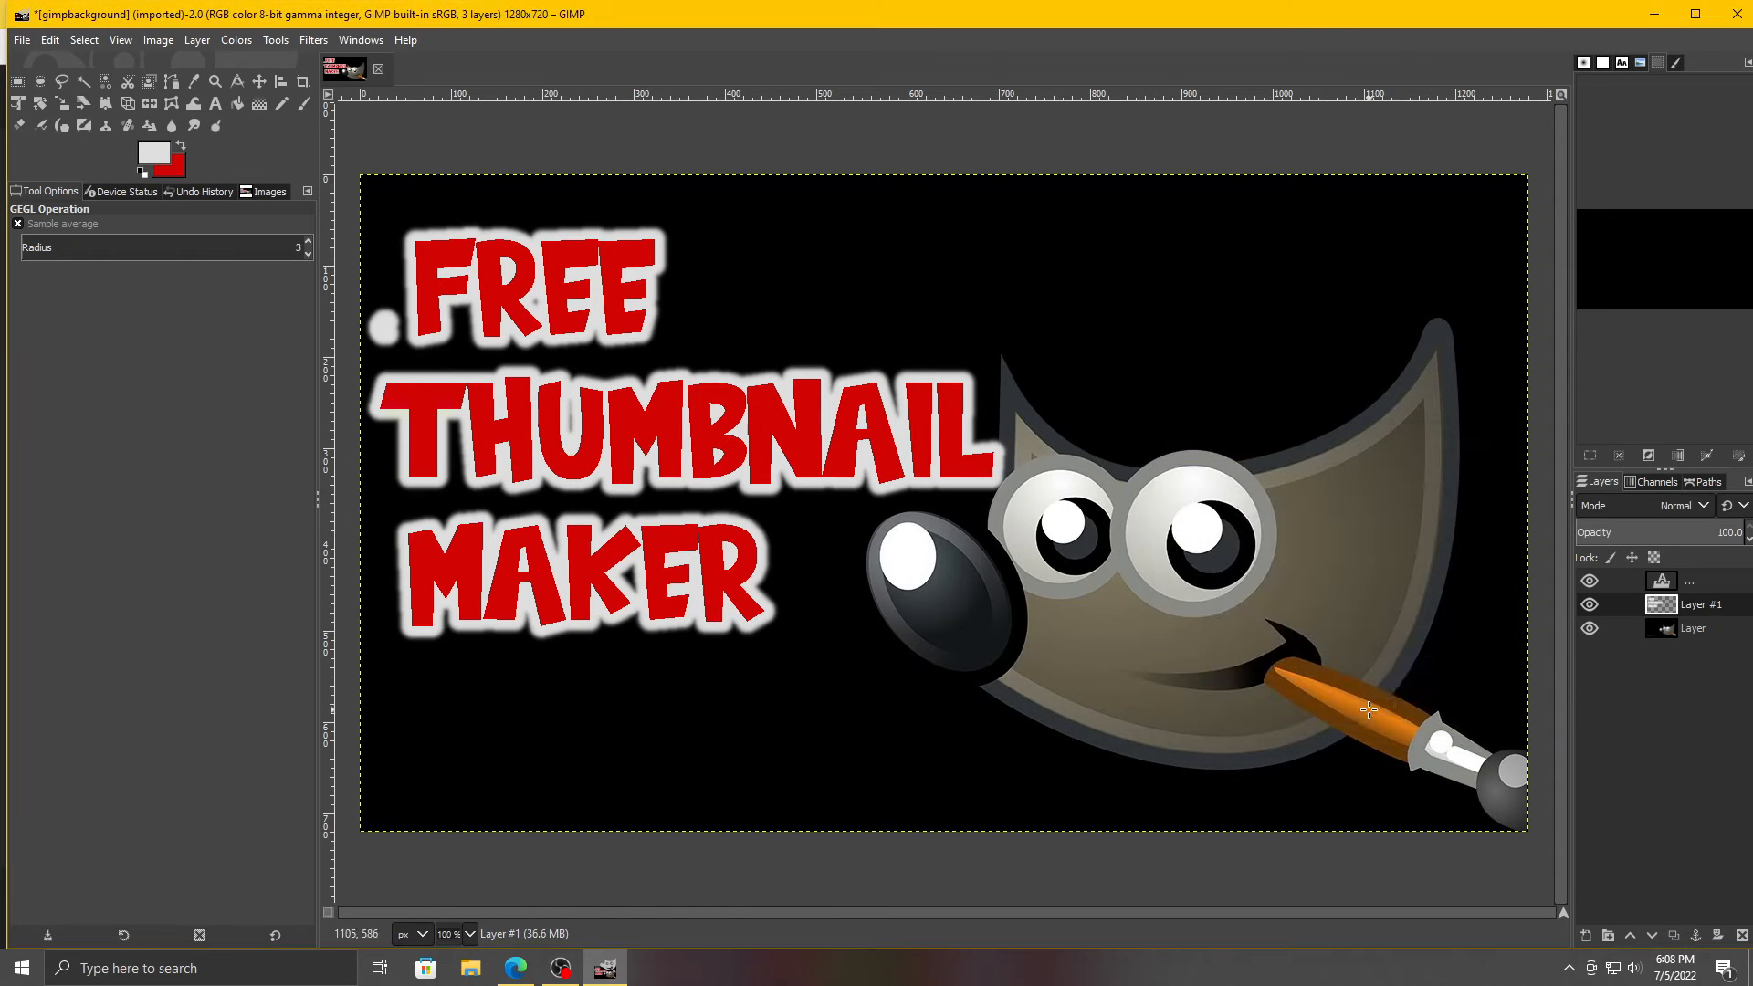
Step: Open the Gaussian Blur filter for the FREE THUMBNAIL MAKER text layer
left_click(1725, 582)
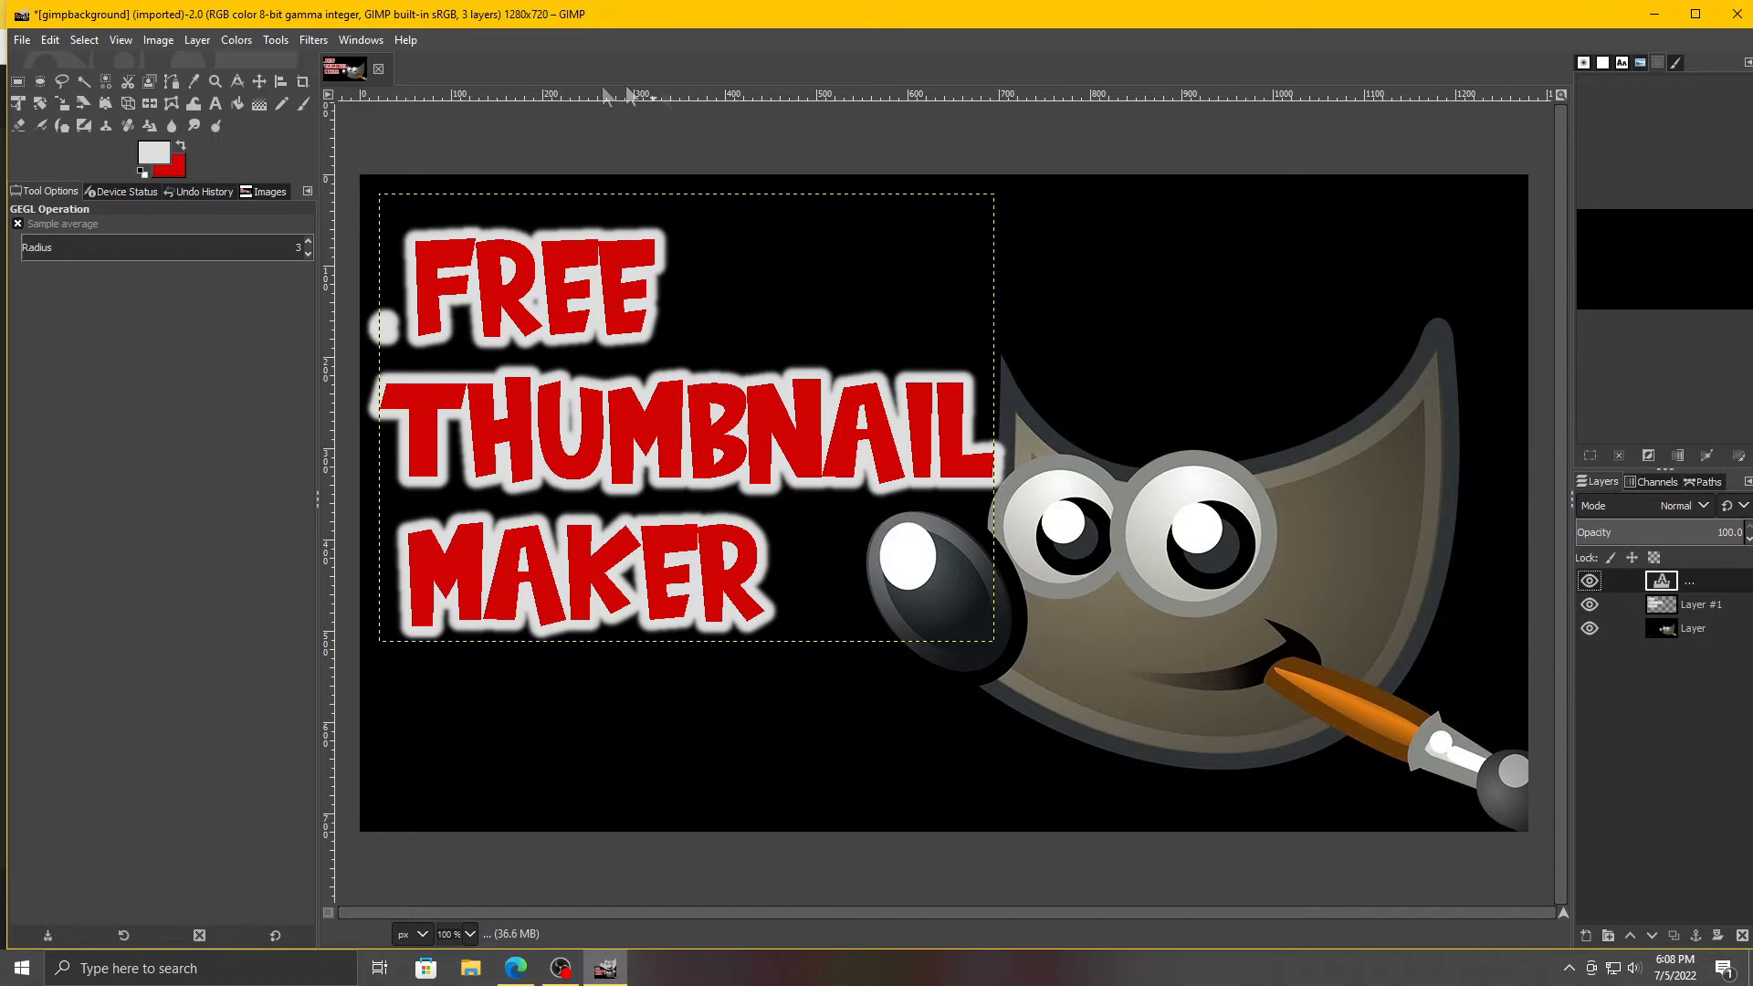
left_click(313, 41)
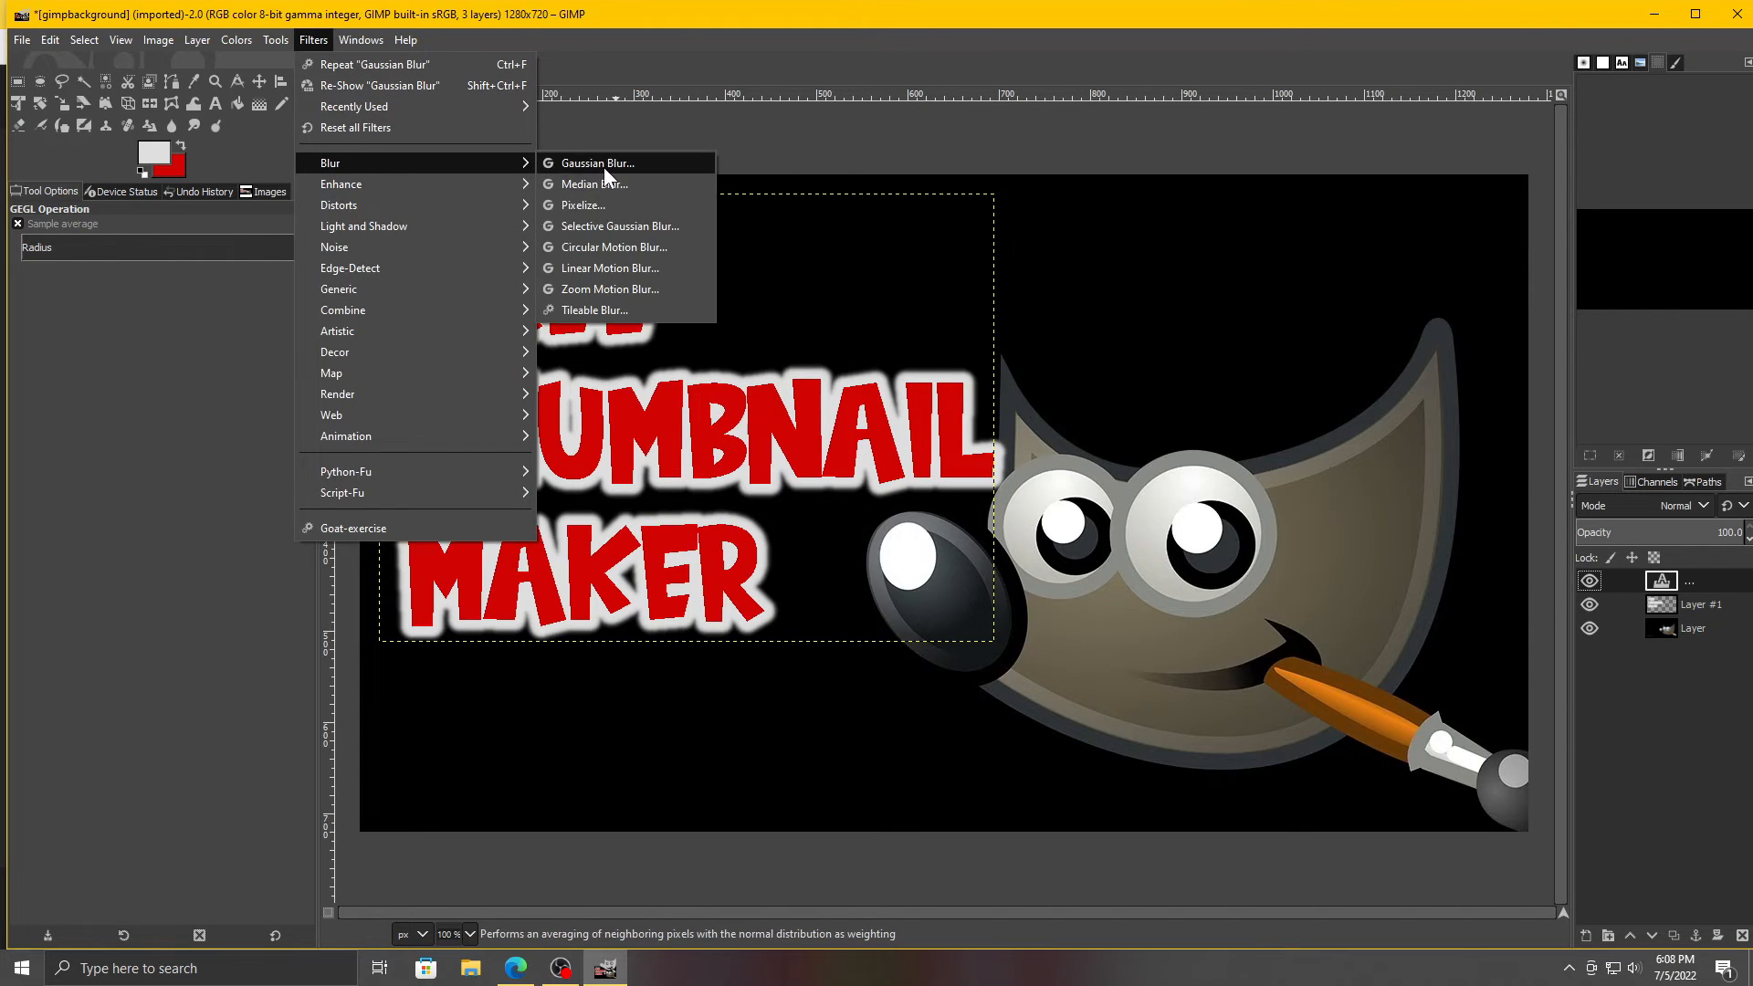
left_click(585, 163)
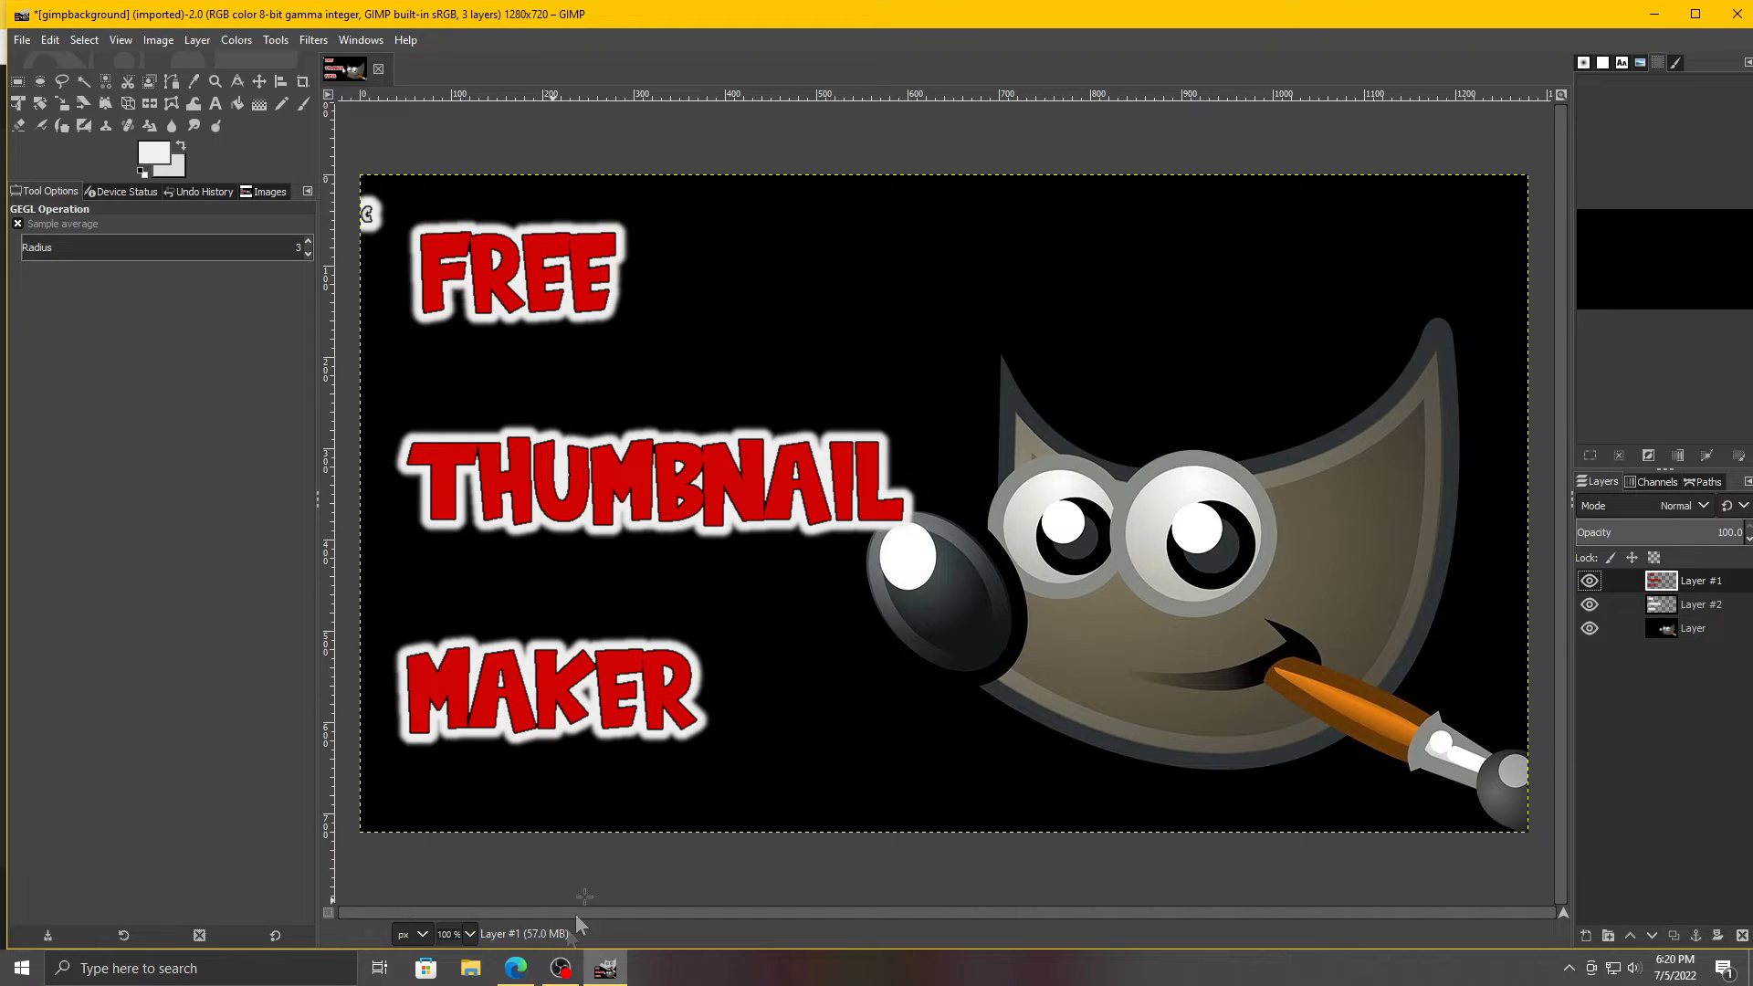
mouse_move(529, 961)
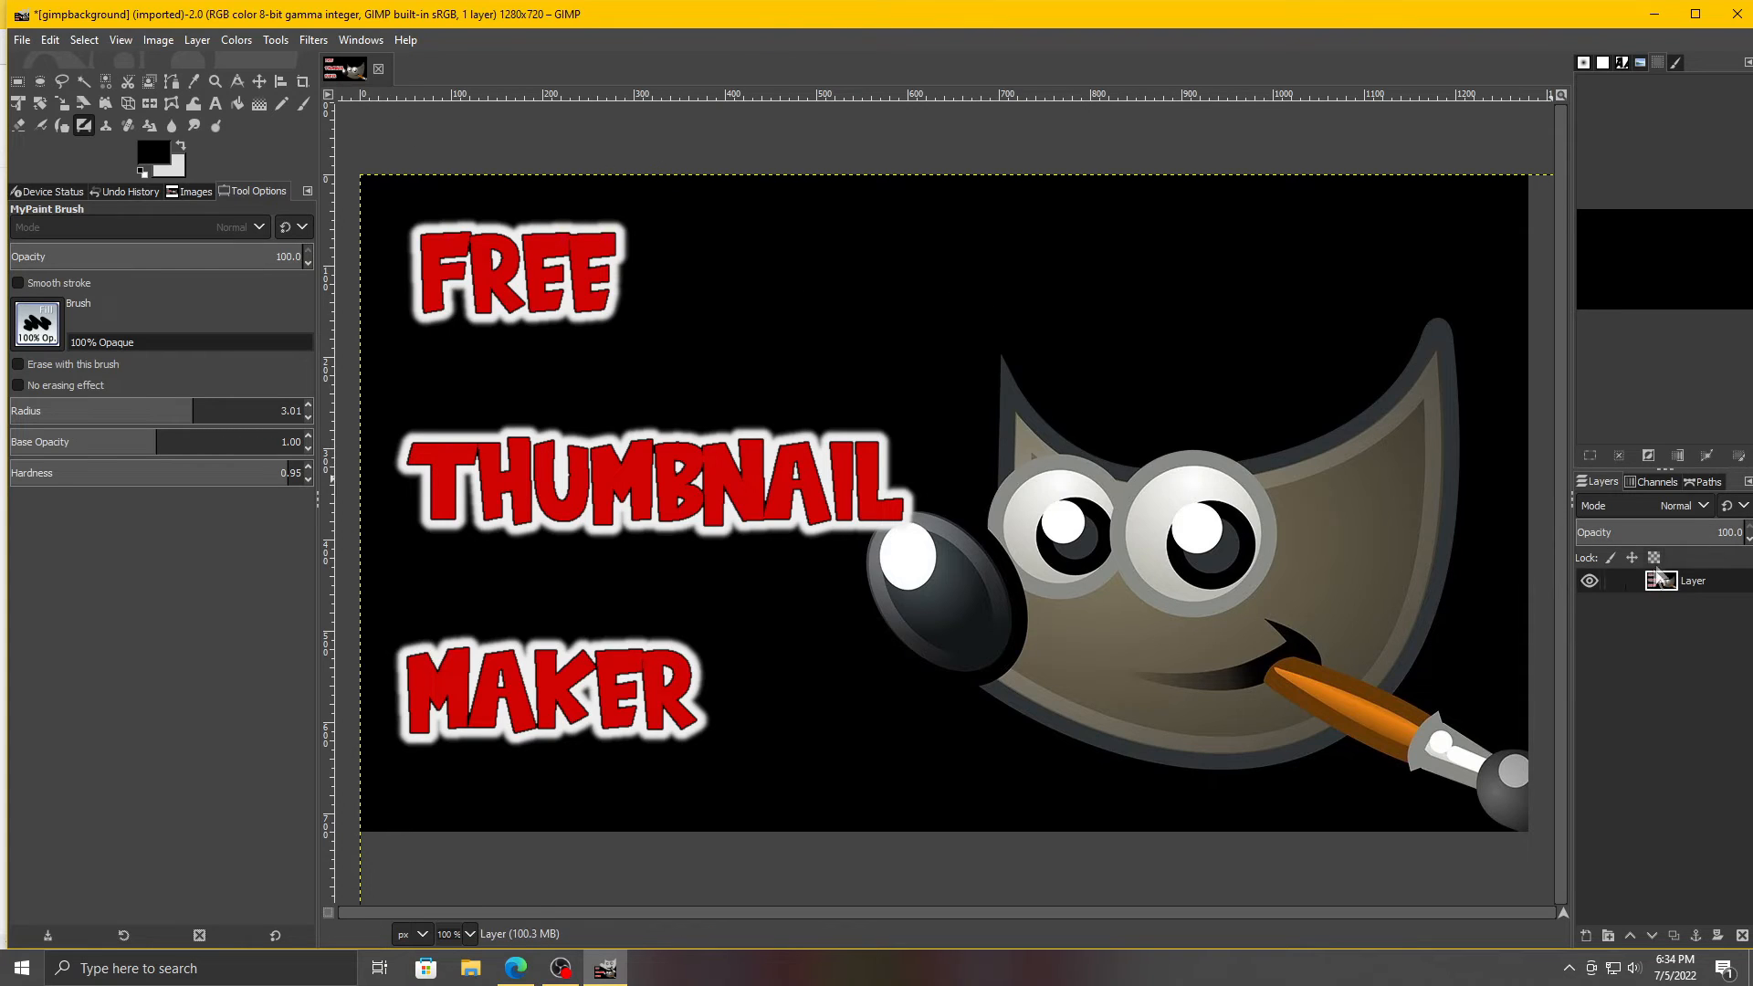
right_click(1716, 594)
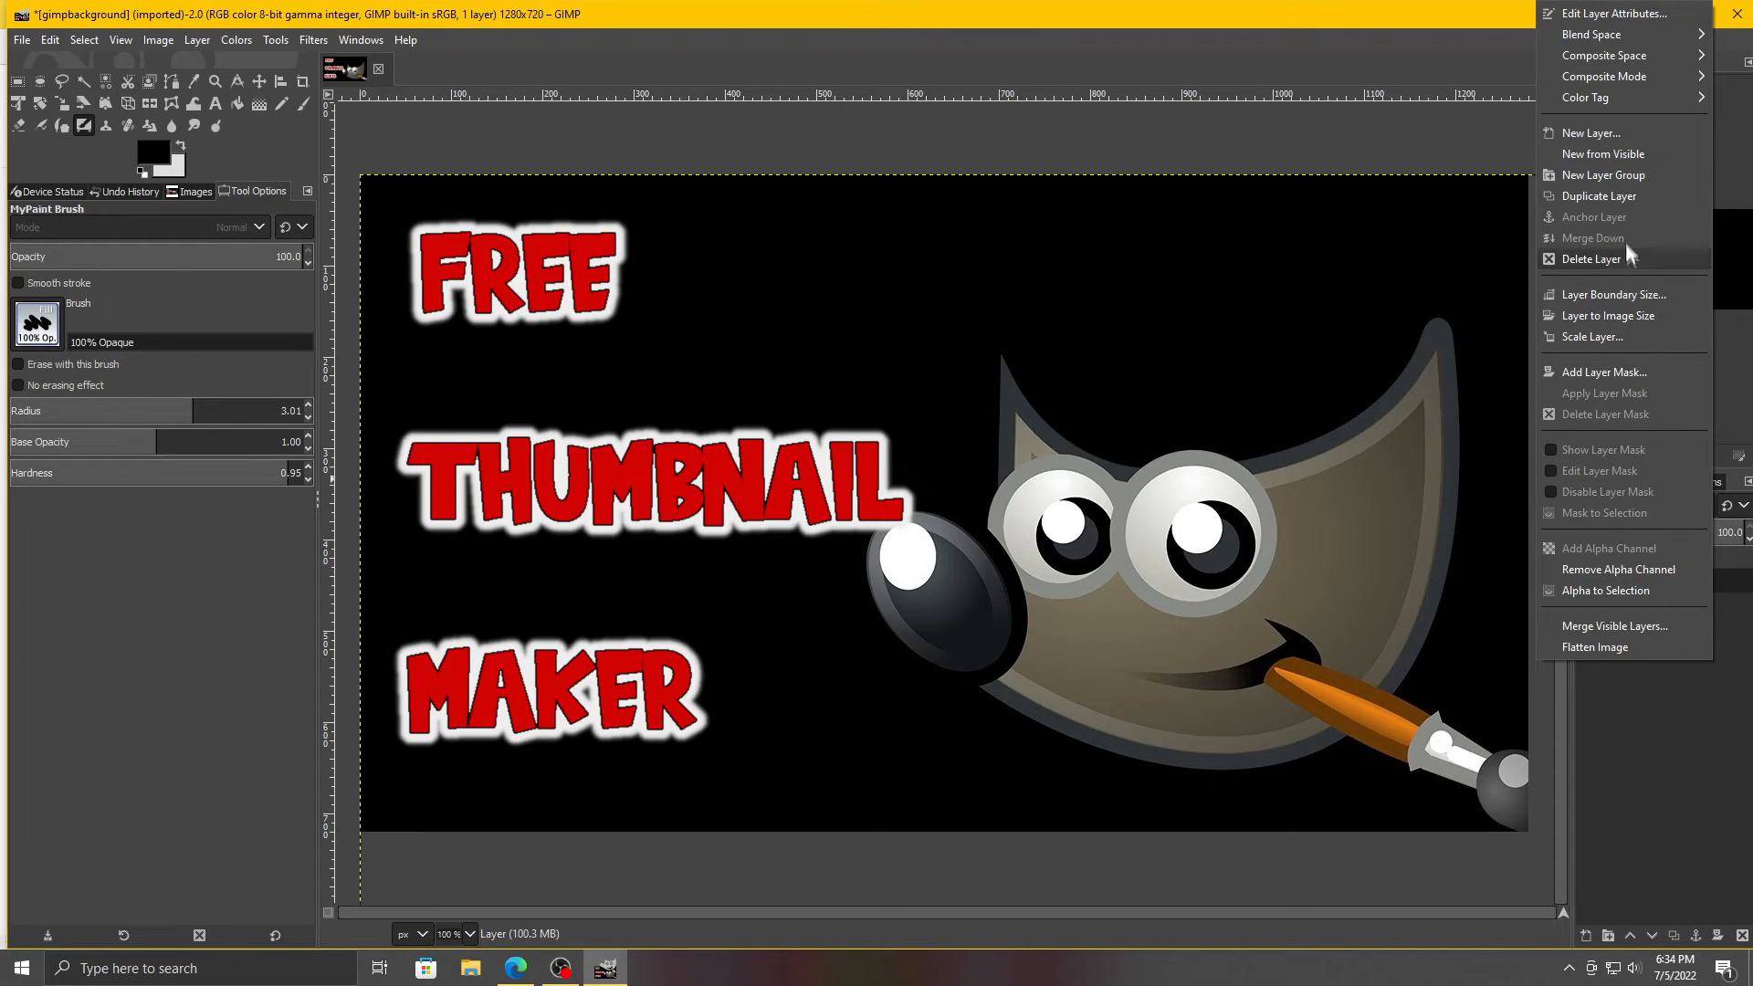
left_click(1652, 772)
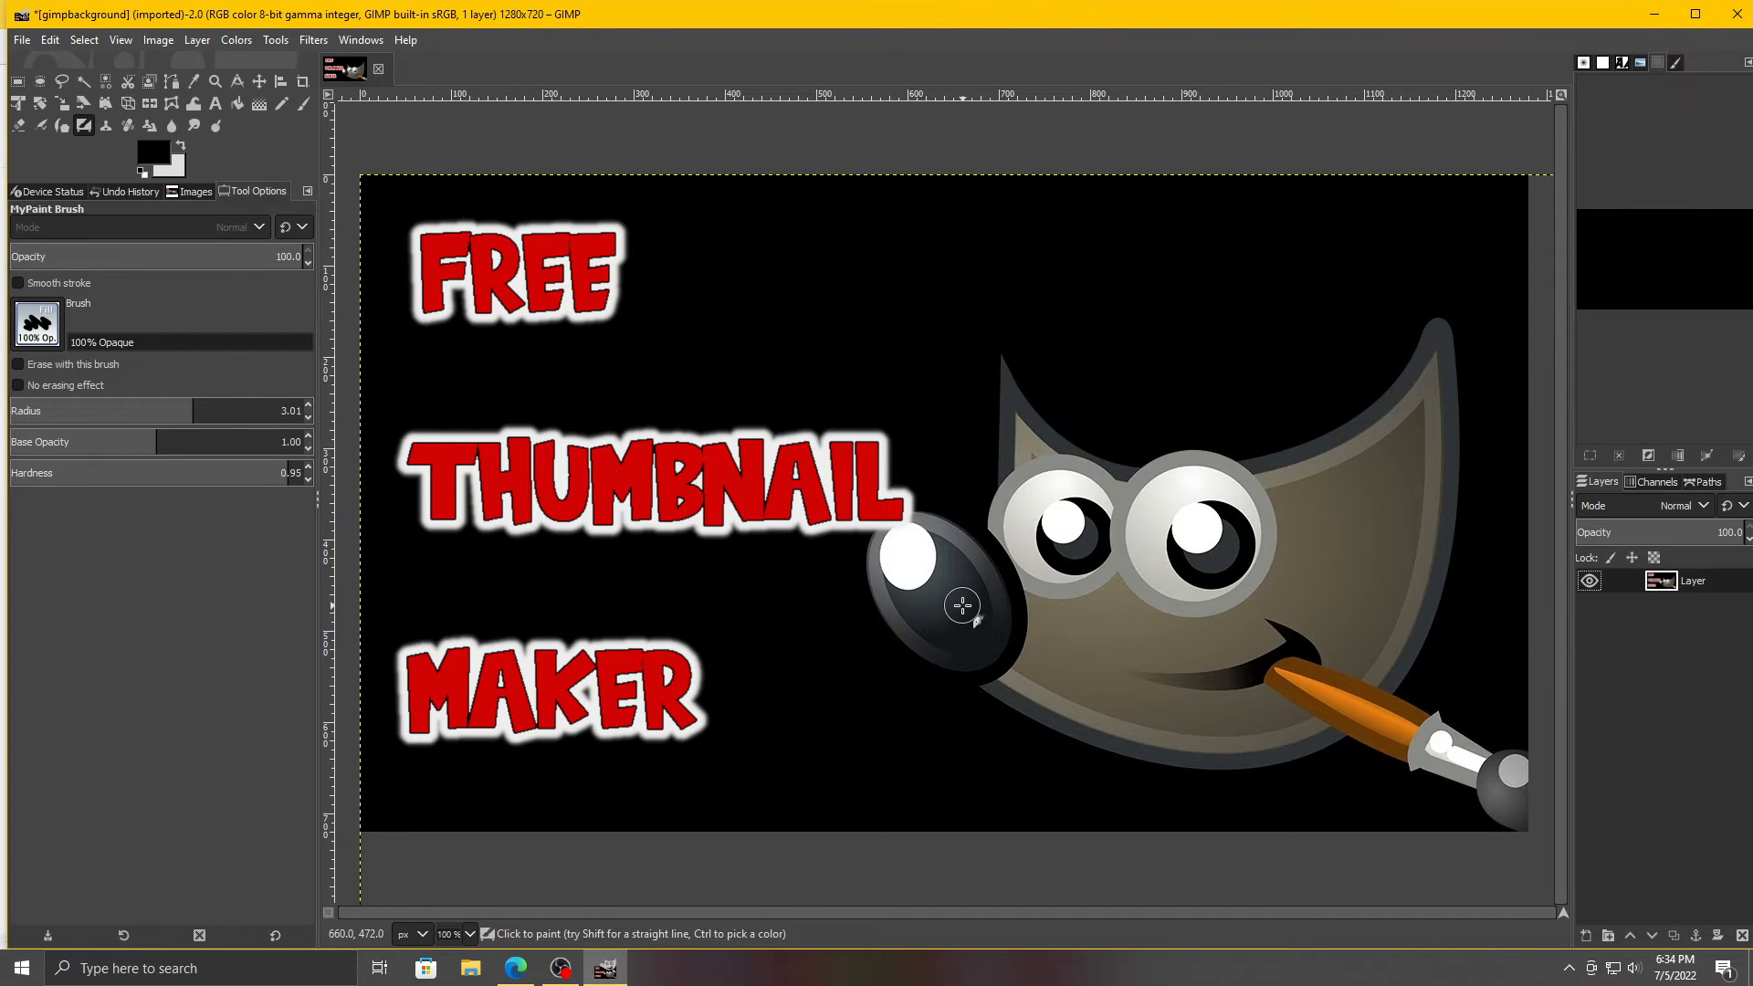
Step: Export the thumbnail as thumbailmakervideo.jpg into the finished thumnails folder, using JPEG quality 90
left_click(20, 41)
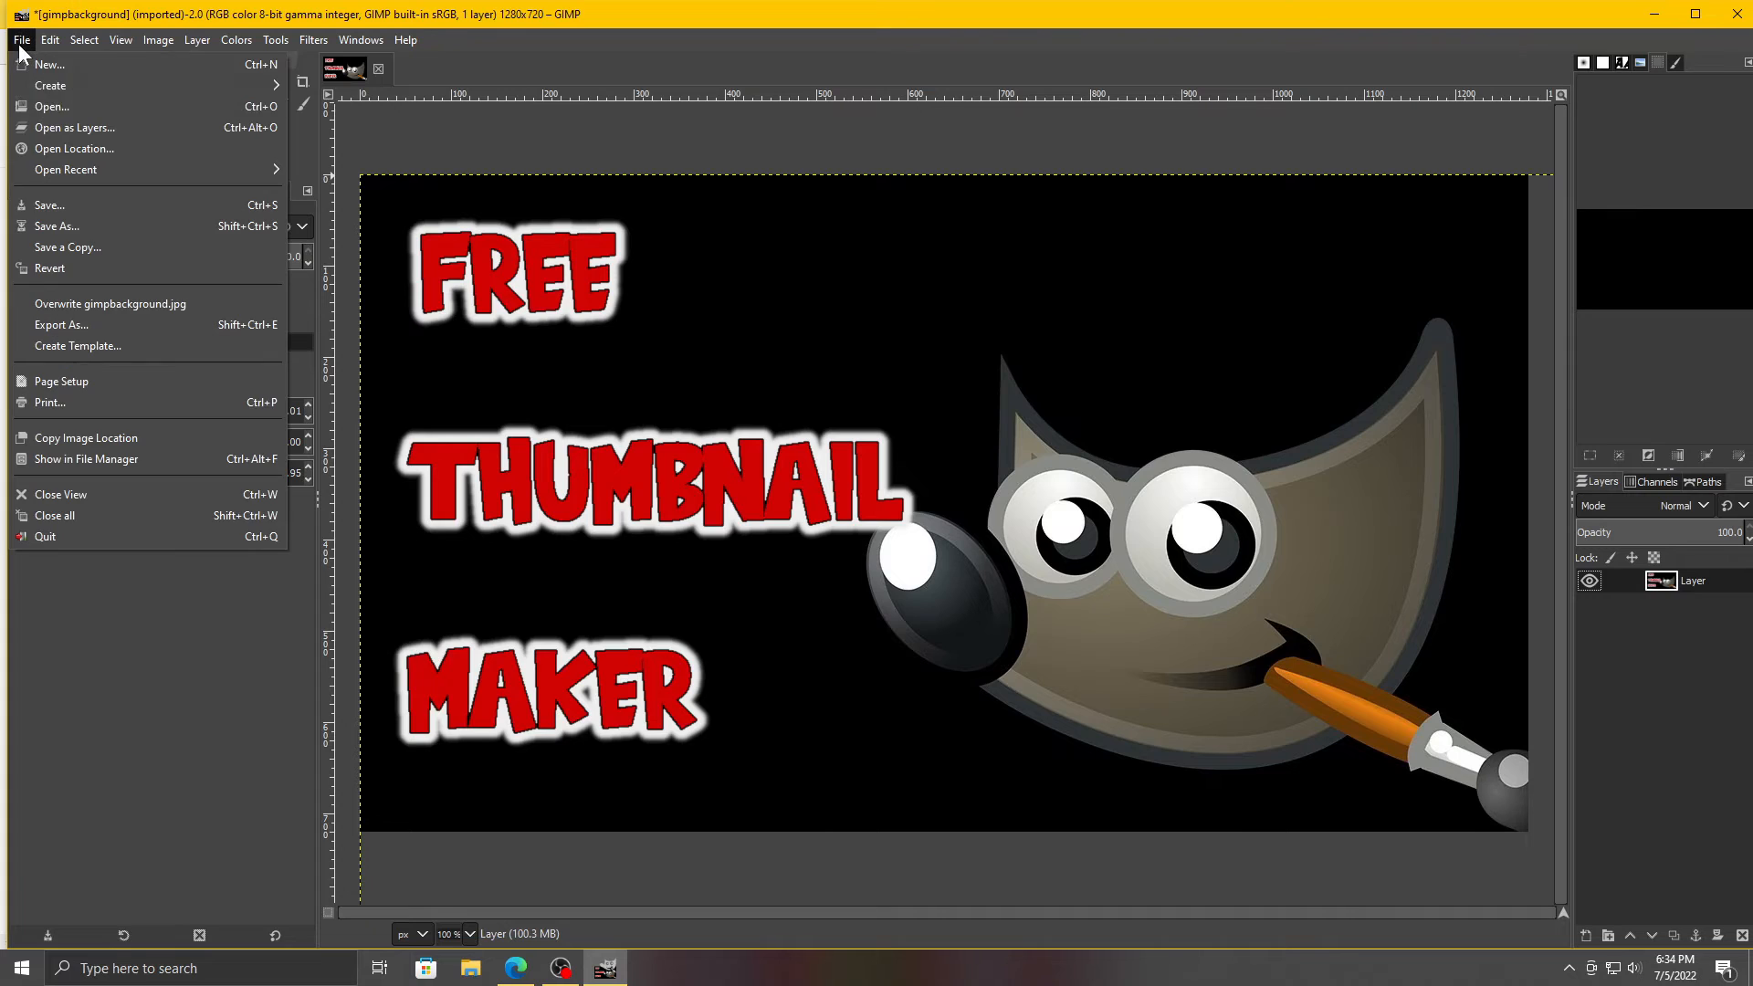
left_click(78, 330)
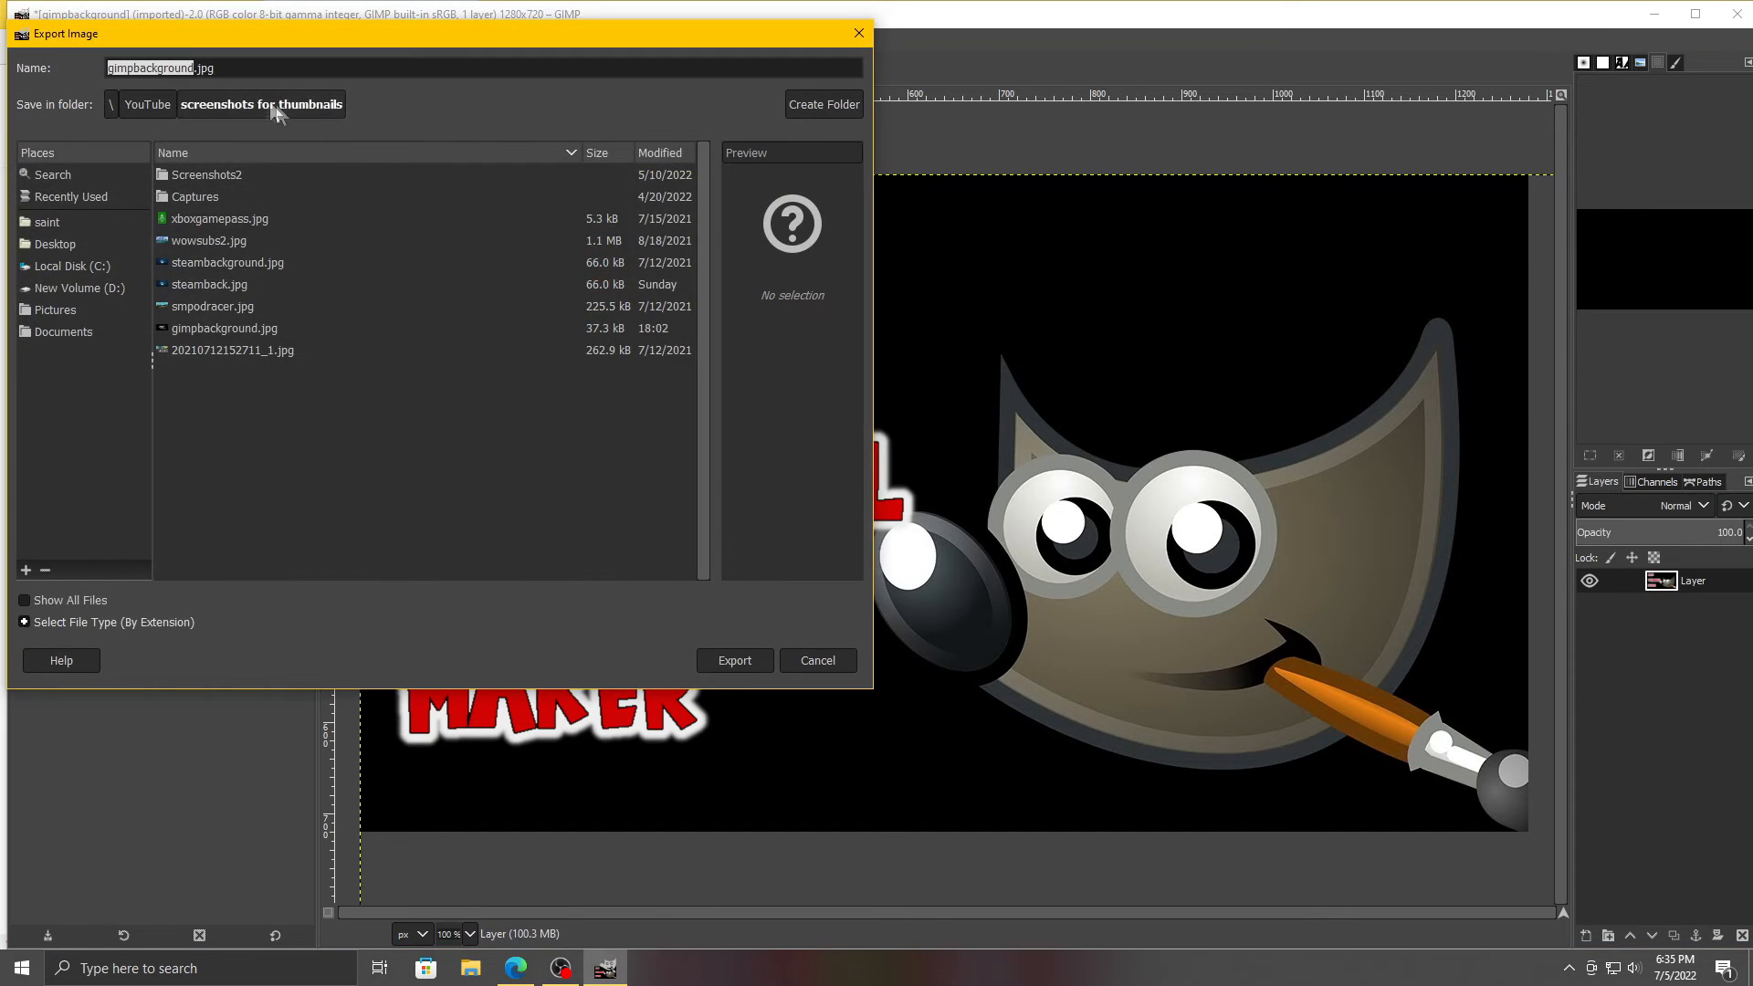
key("Return")
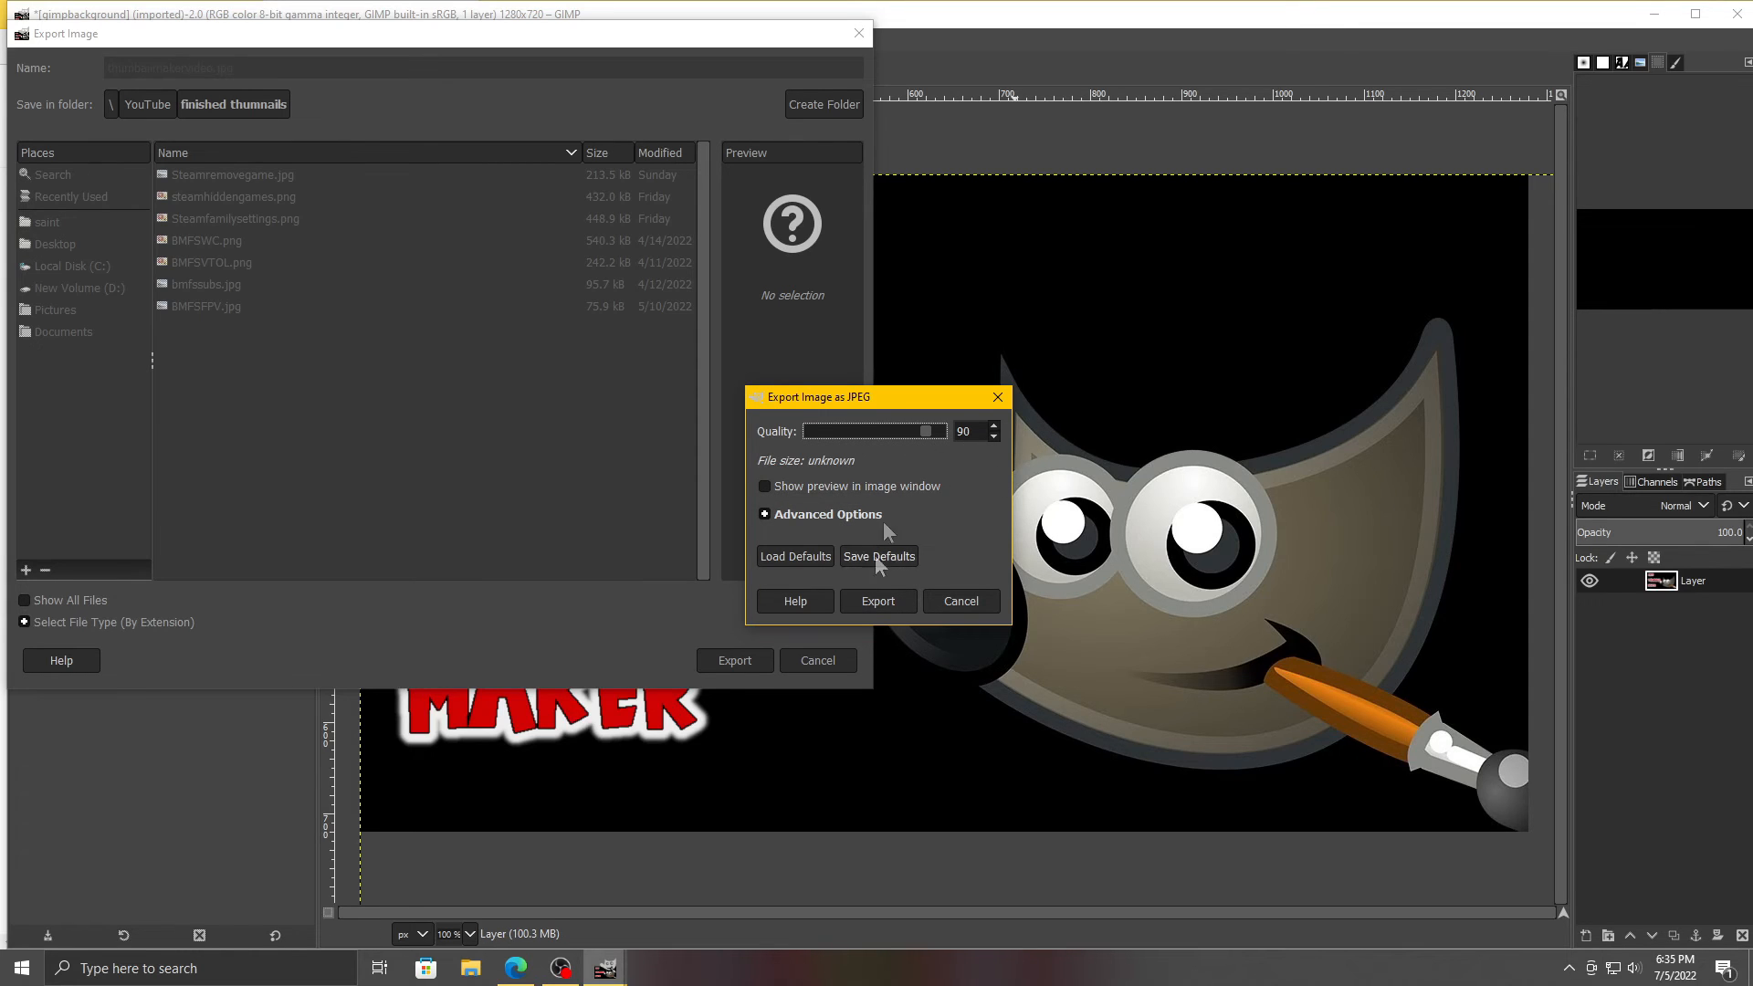
left_click(883, 600)
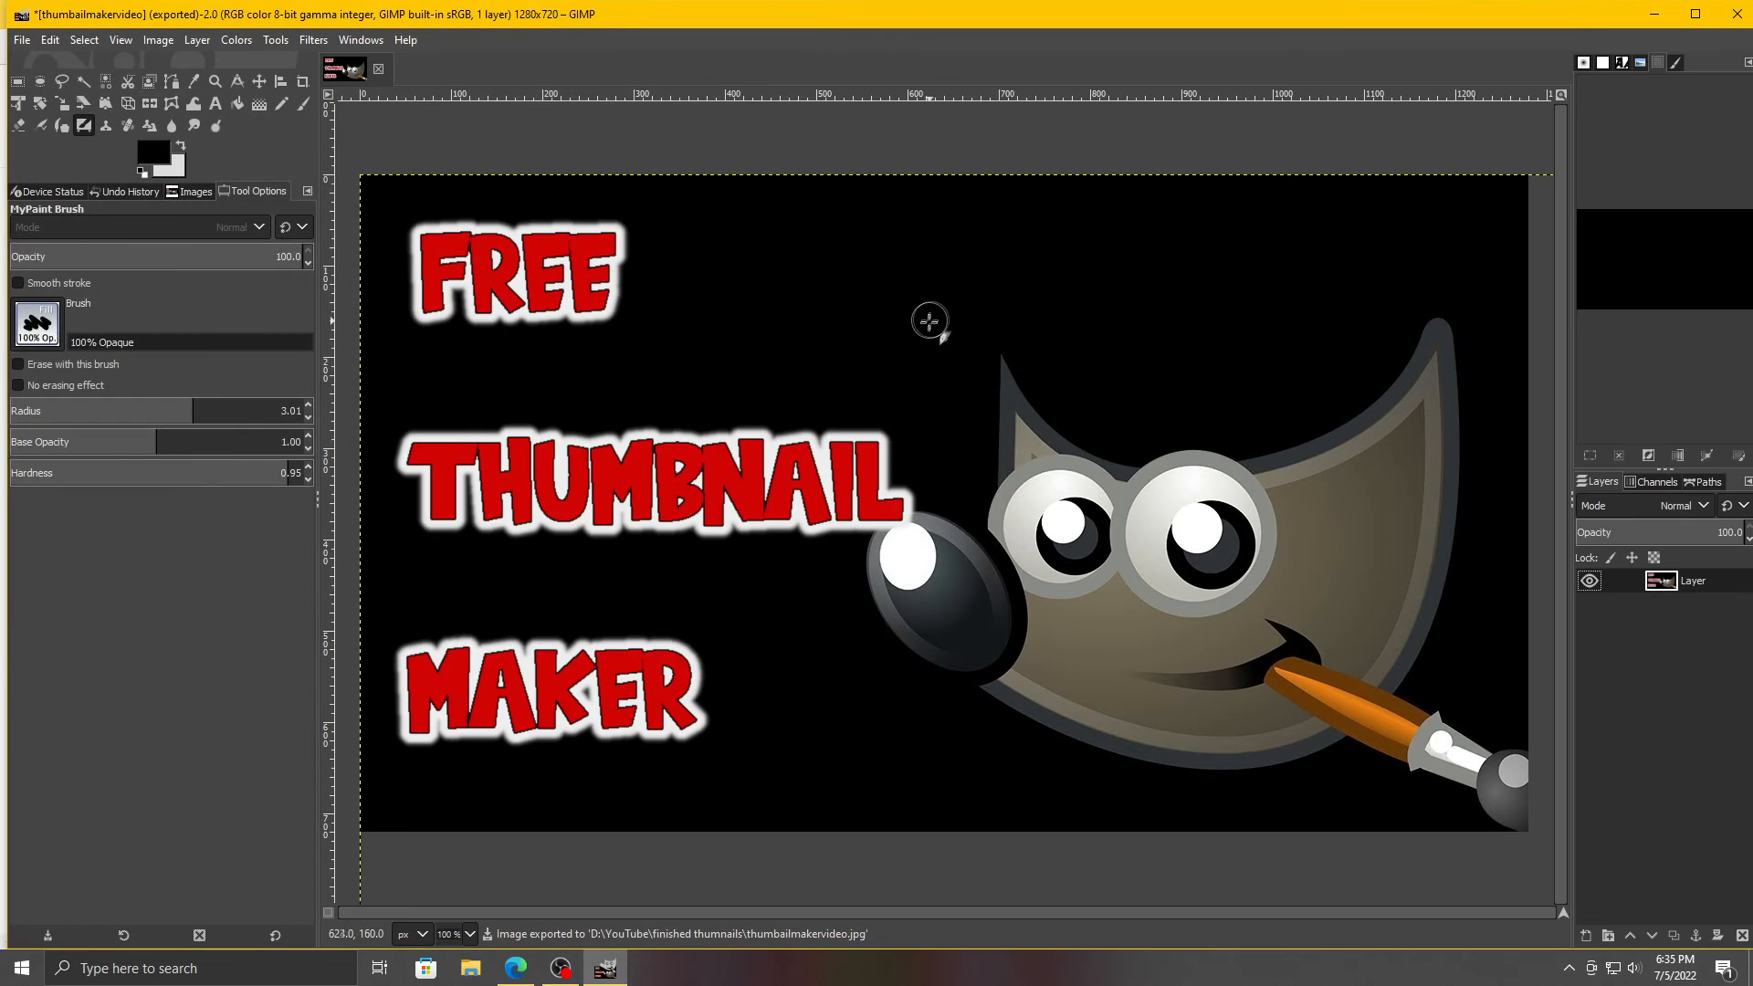